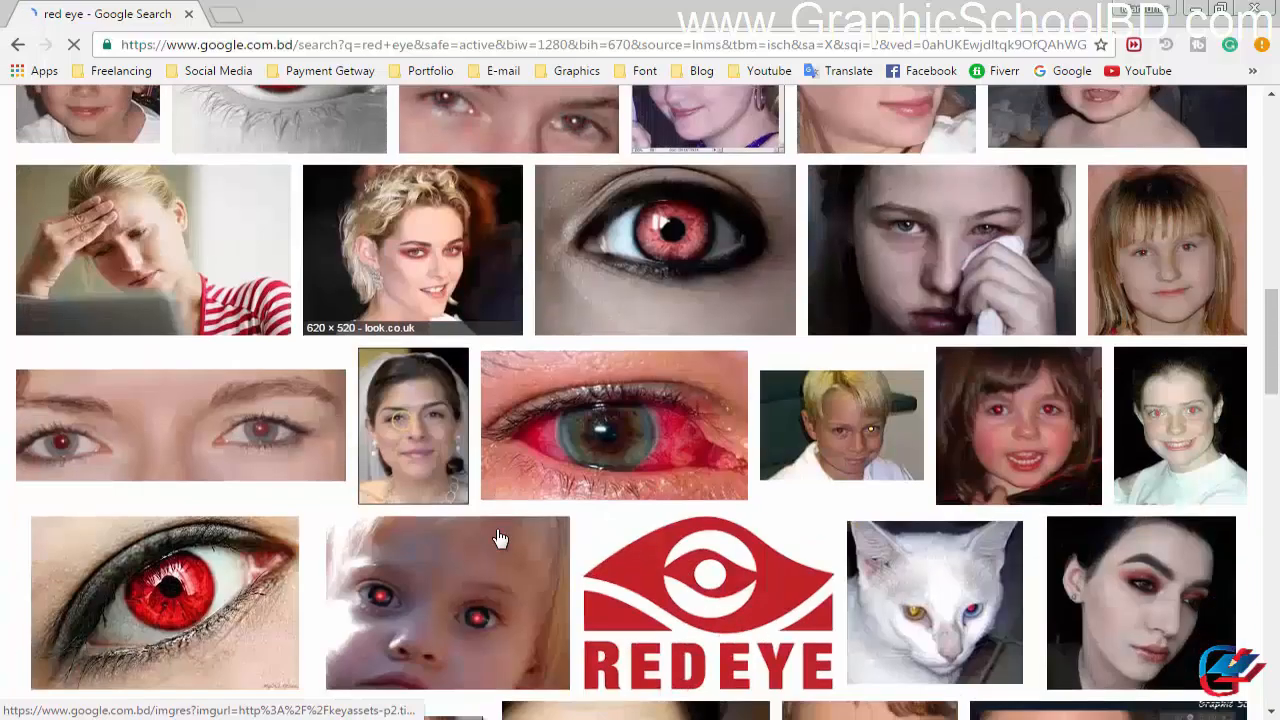
Step: Look through the "red eye" image search results for a suitable close-up photo of eyes with red pupils
scroll(500, 537, "down", 3)
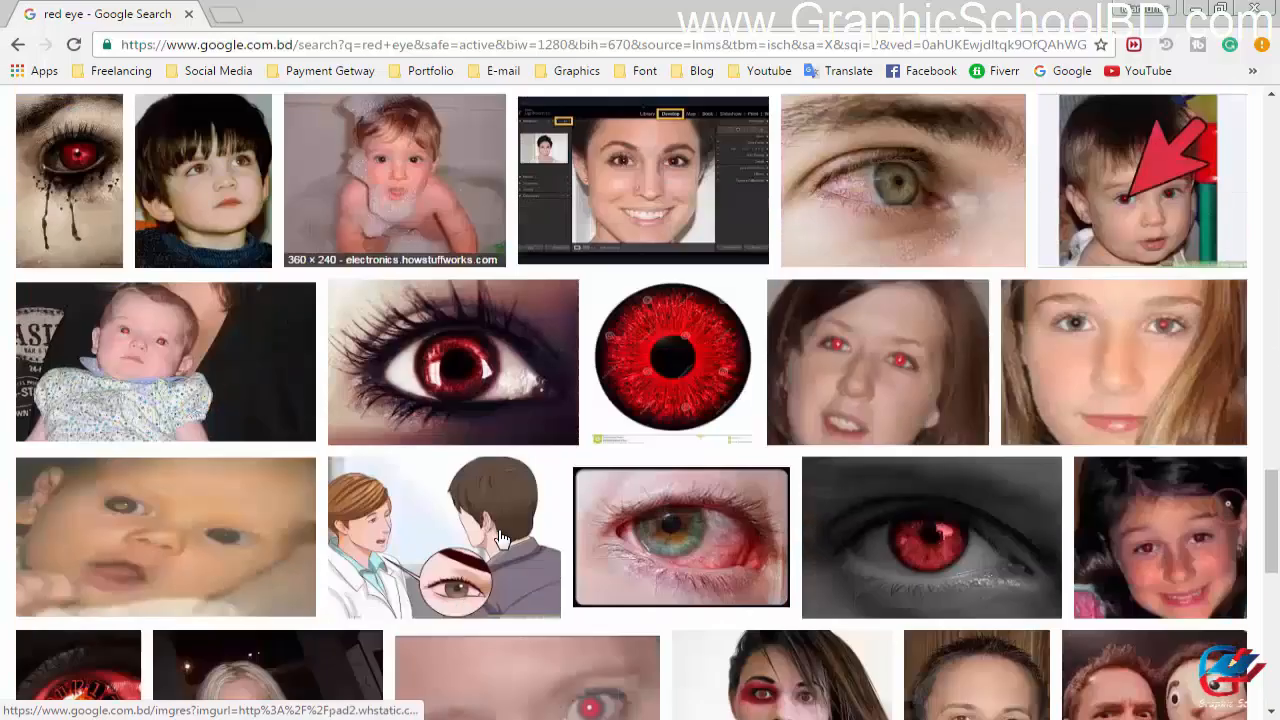
scroll(505, 535, "down", 8)
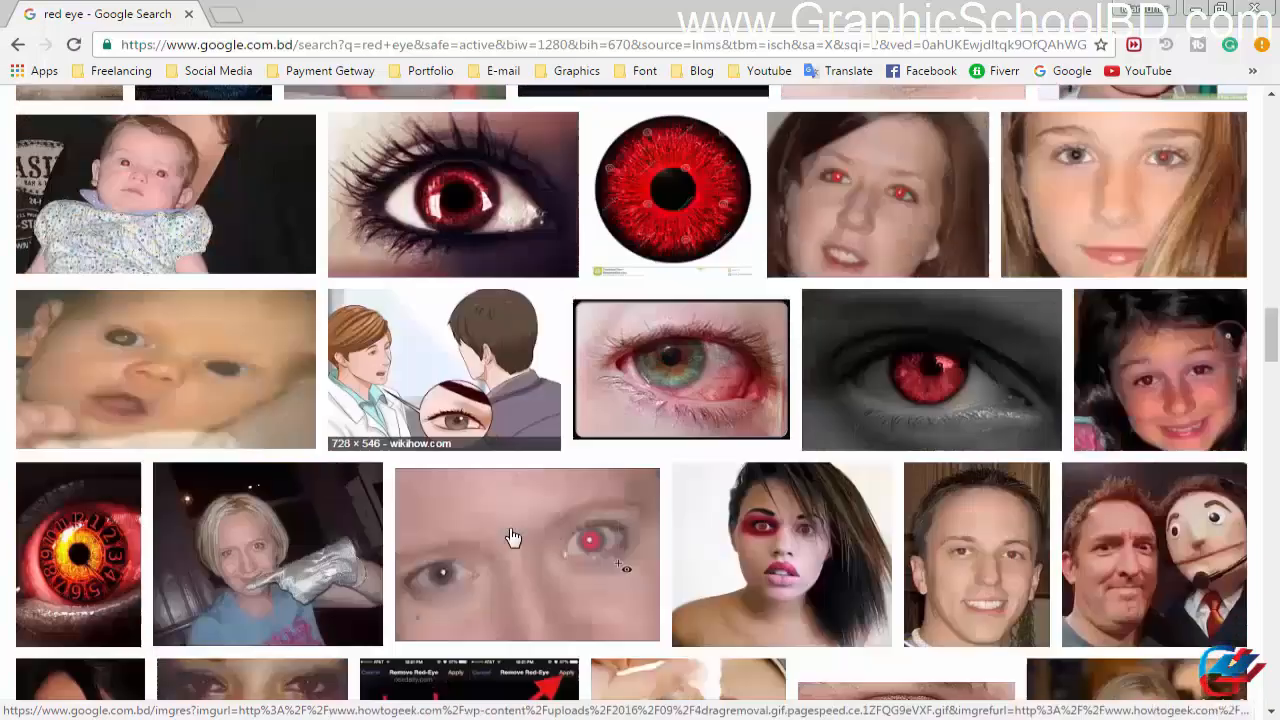
scroll(512, 537, "down", 10)
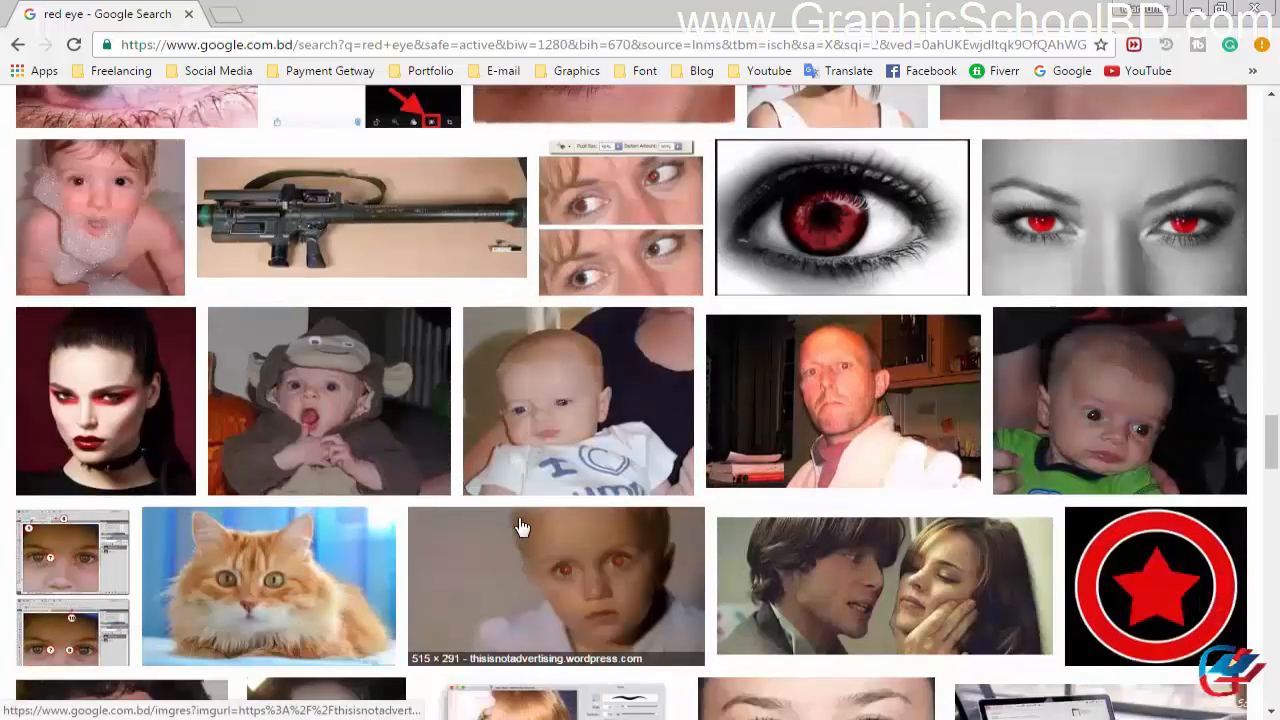
scroll(520, 527, "up", 15)
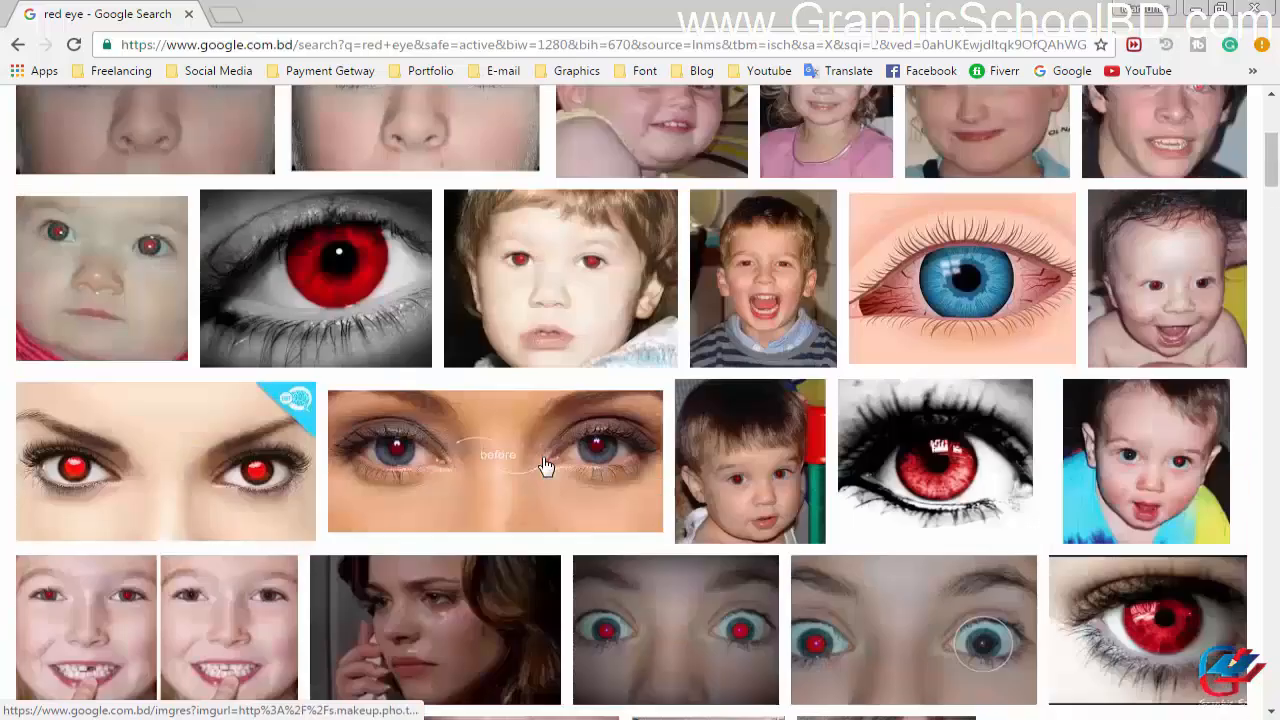
scroll(546, 466, "up", 2)
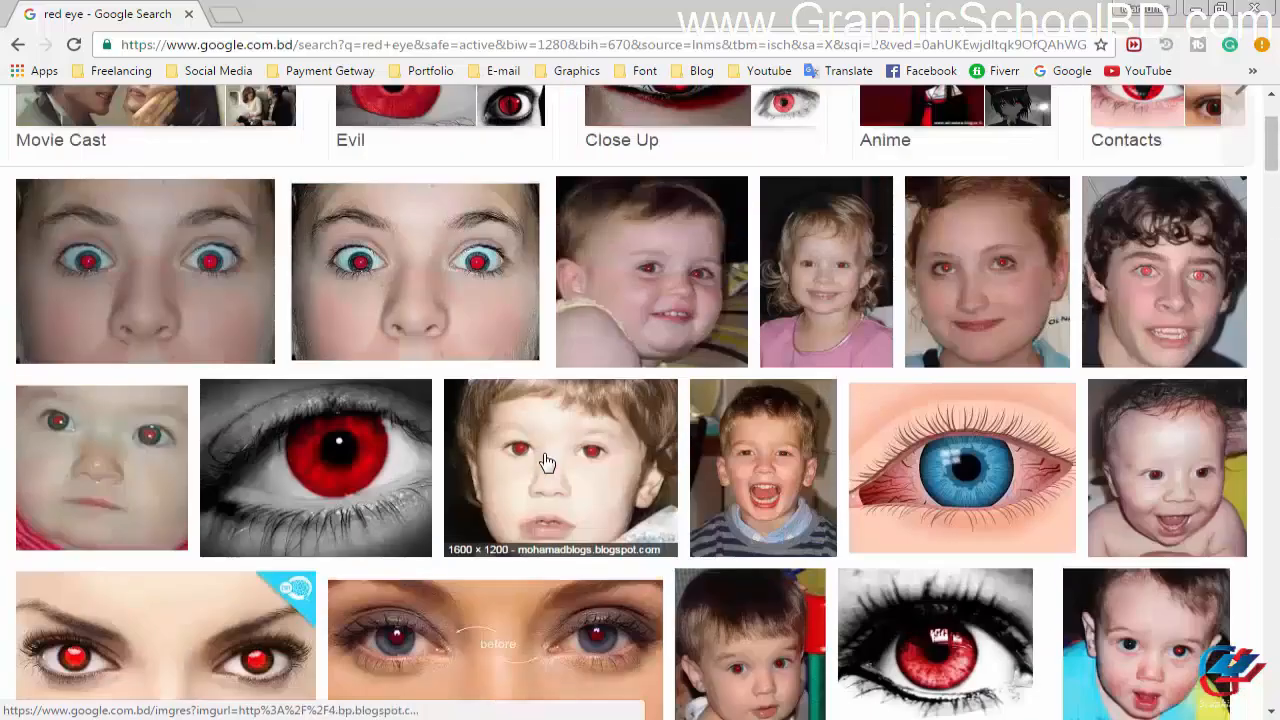
scroll(545, 463, "up", 2)
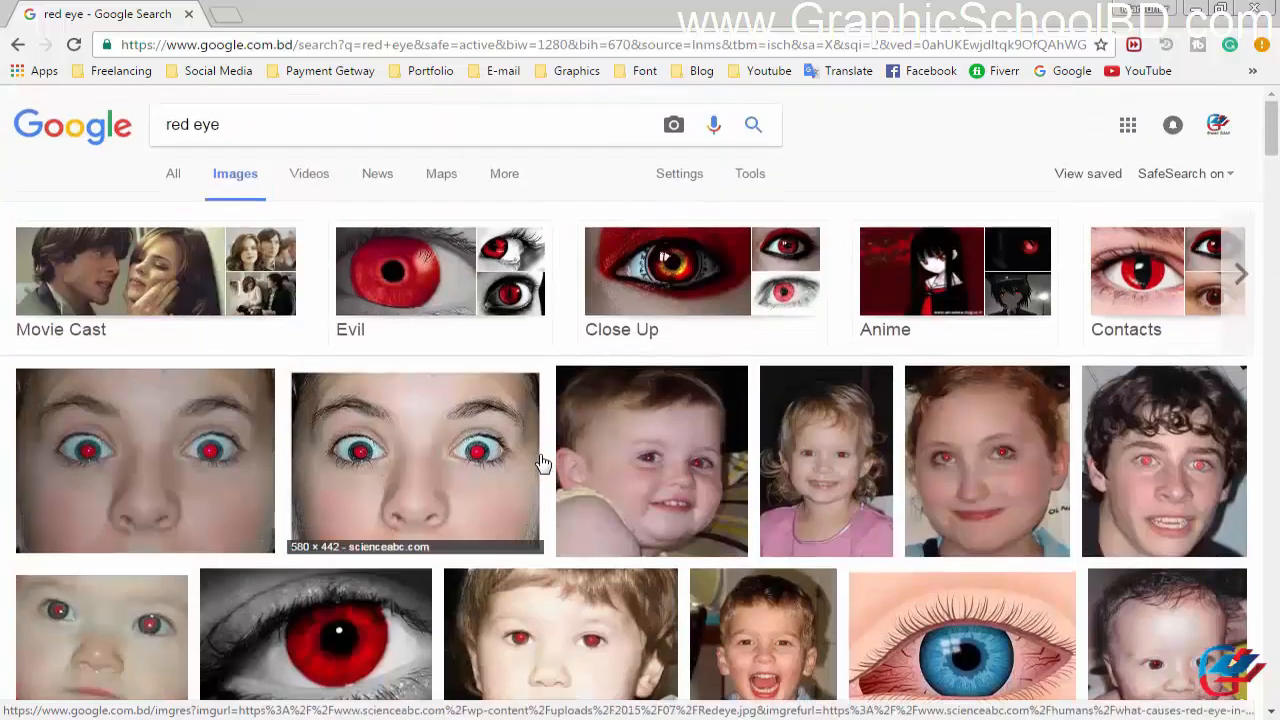
scroll(543, 480, "down", 2)
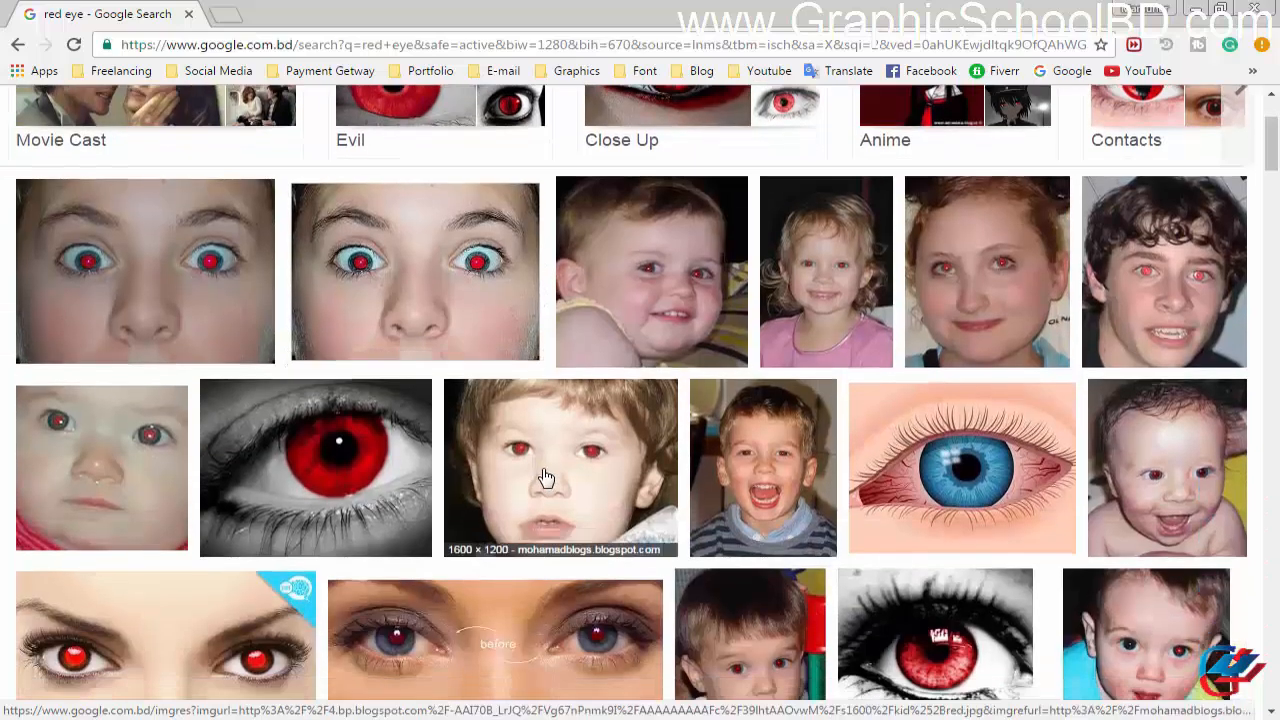
scroll(451, 470, "up", 2)
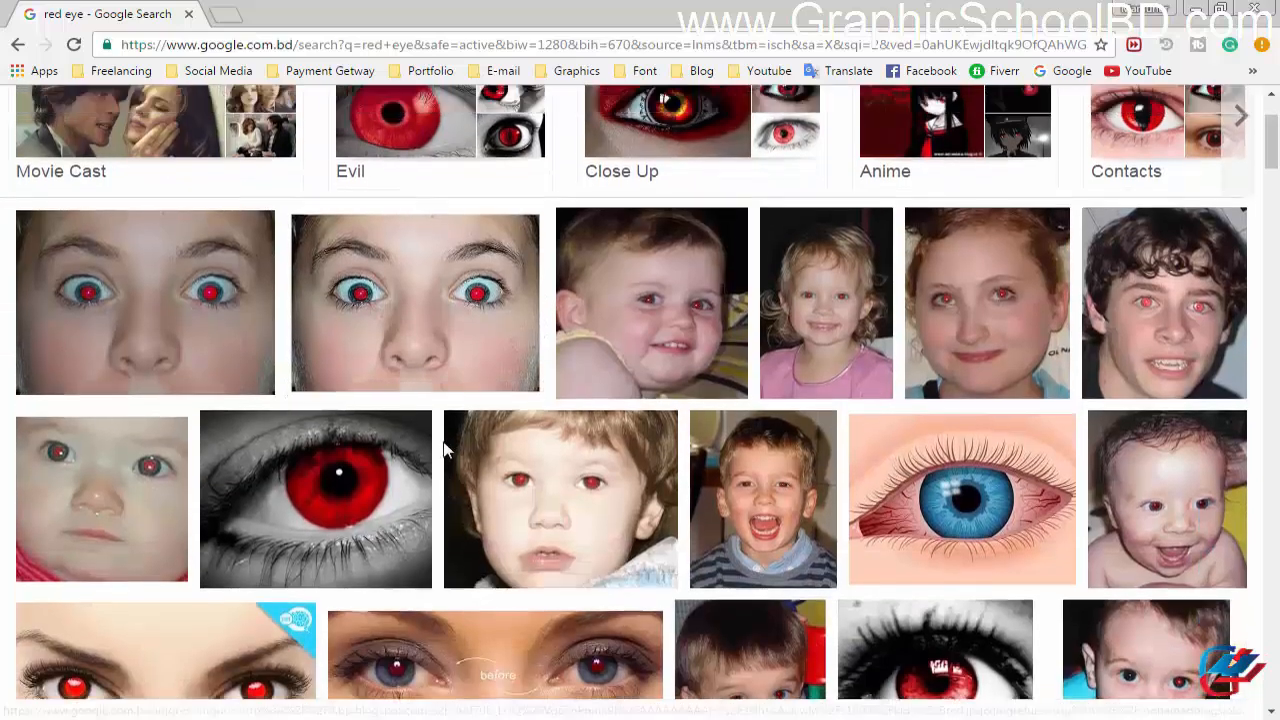
scroll(430, 475, "down", 6)
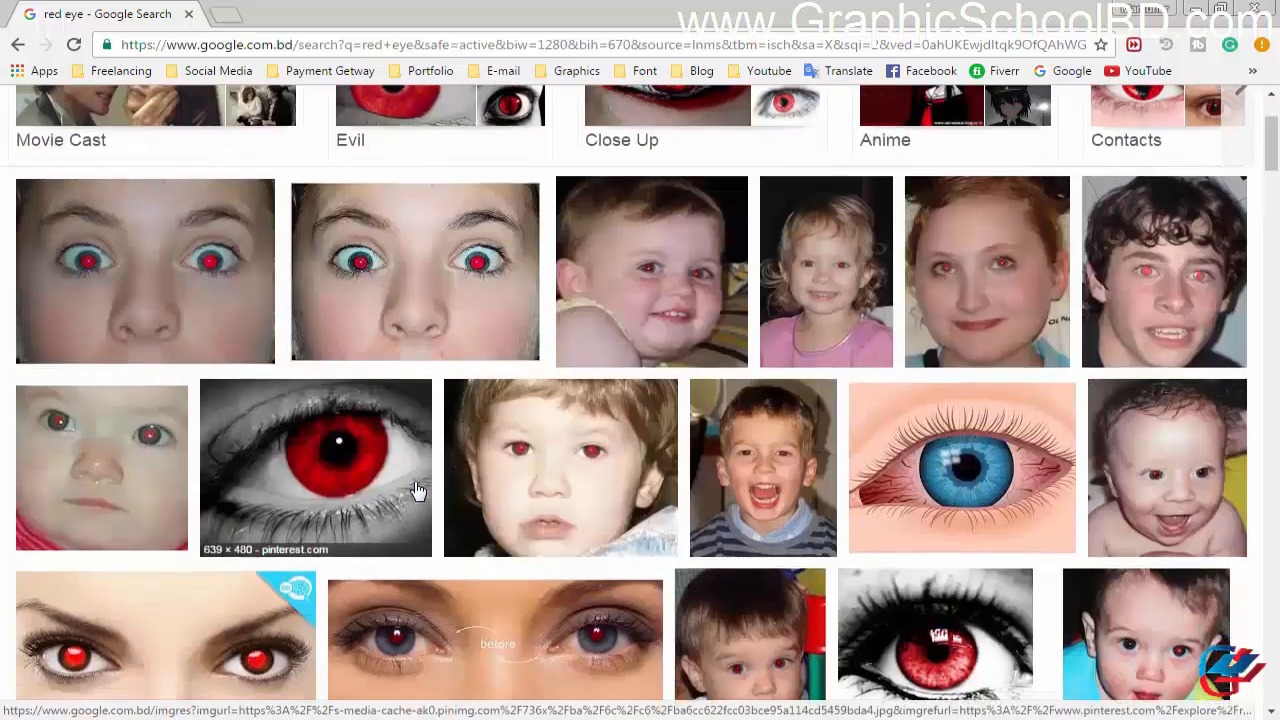
scroll(418, 484, "down", 3)
scroll(423, 480, "up", 3)
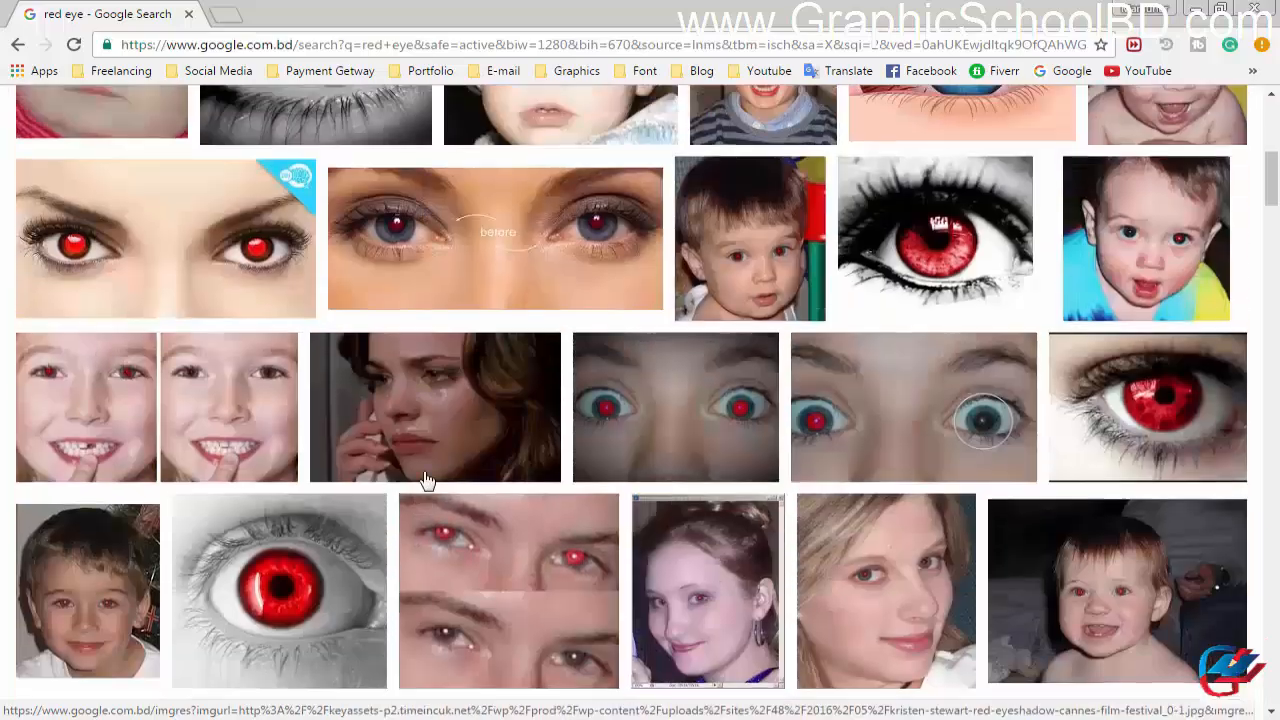
scroll(398, 507, "down", 3)
scroll(400, 495, "up", 5)
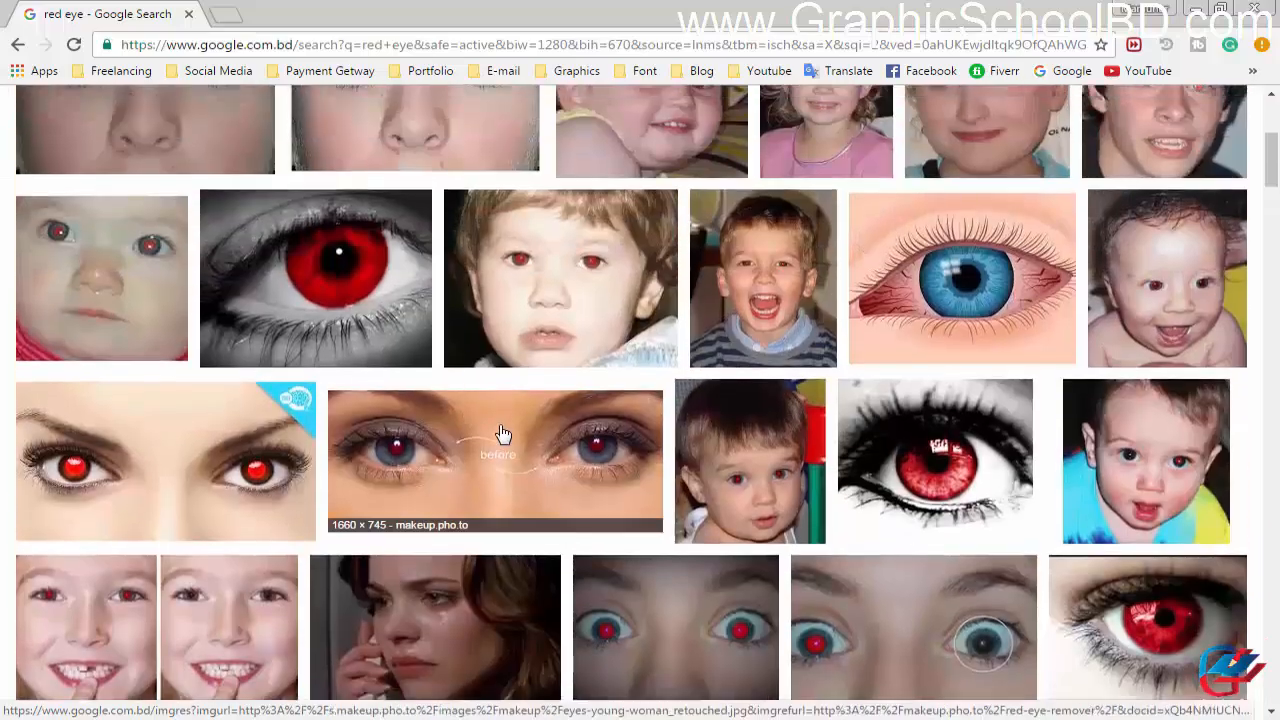
Step: Open the 1660 × 745 "before" photo of two red-pupiled eyes from makeup.pho.to at full size and copy the image
left_click(500, 434)
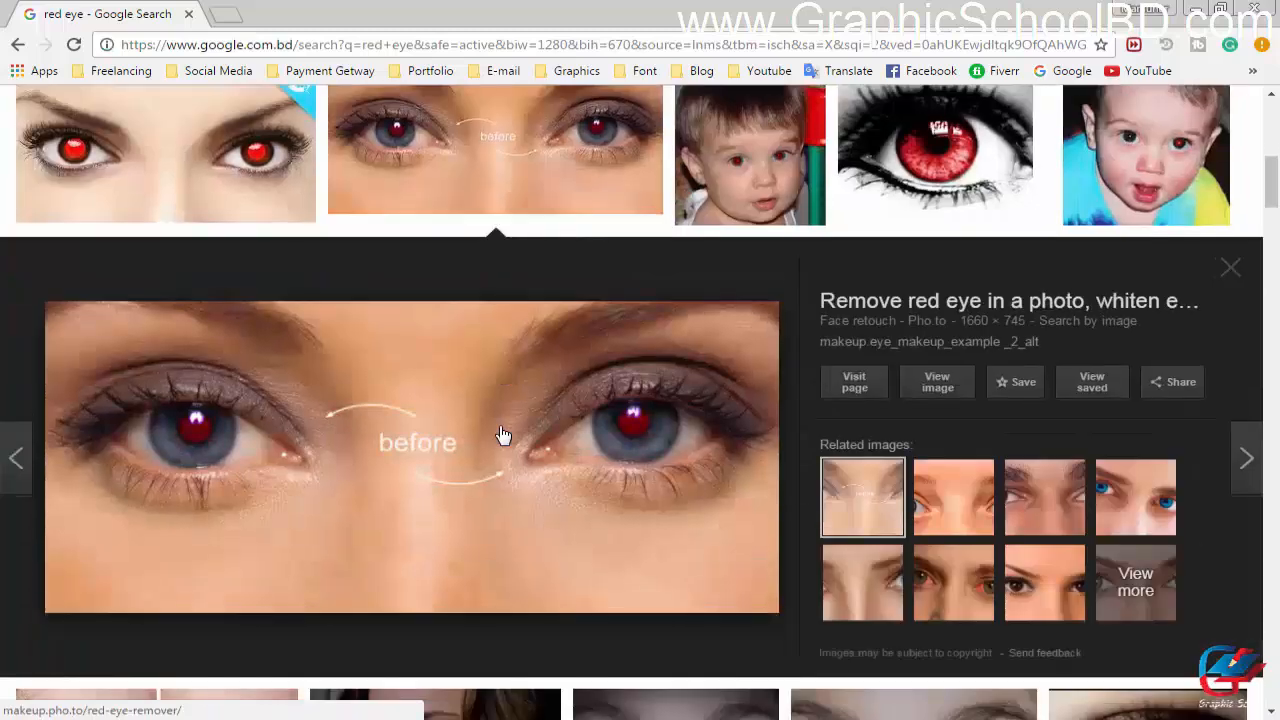
left_click(938, 382)
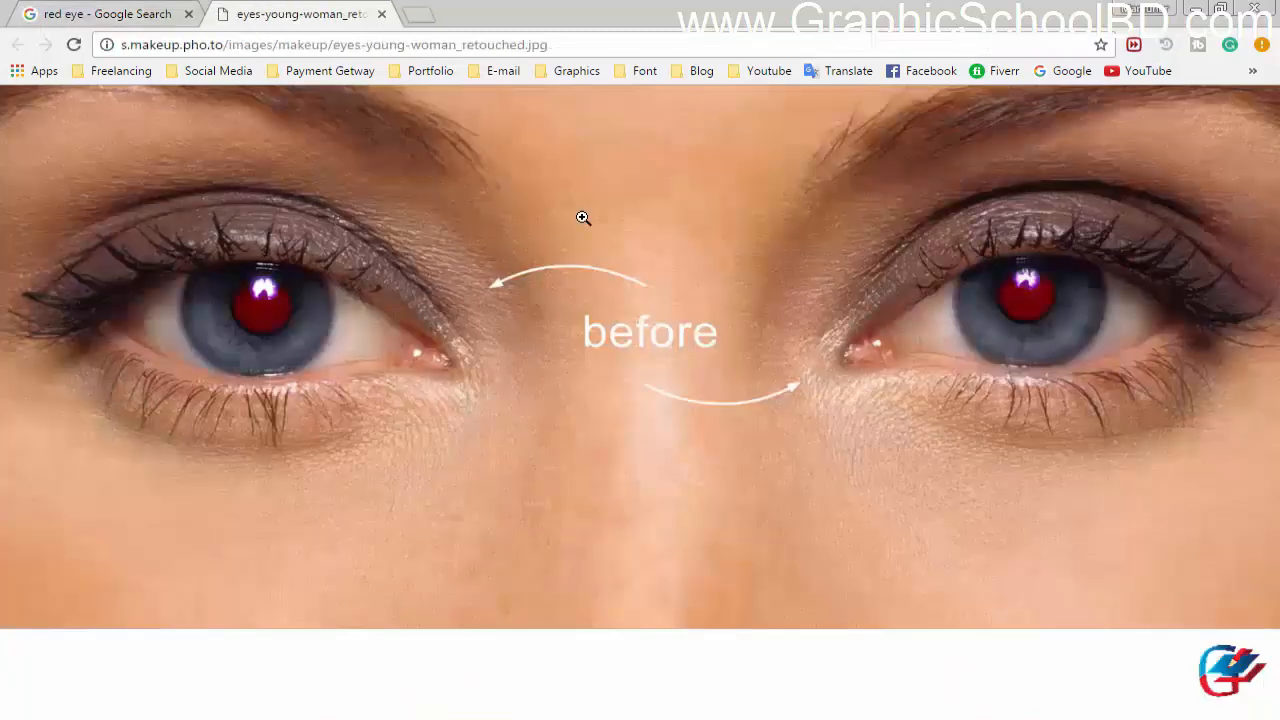
right_click(583, 218)
left_click(630, 276)
Step: Switch to Photoshop, create a new document with the proposed settings and paste the copied eye photo into it
left_click(257, 717)
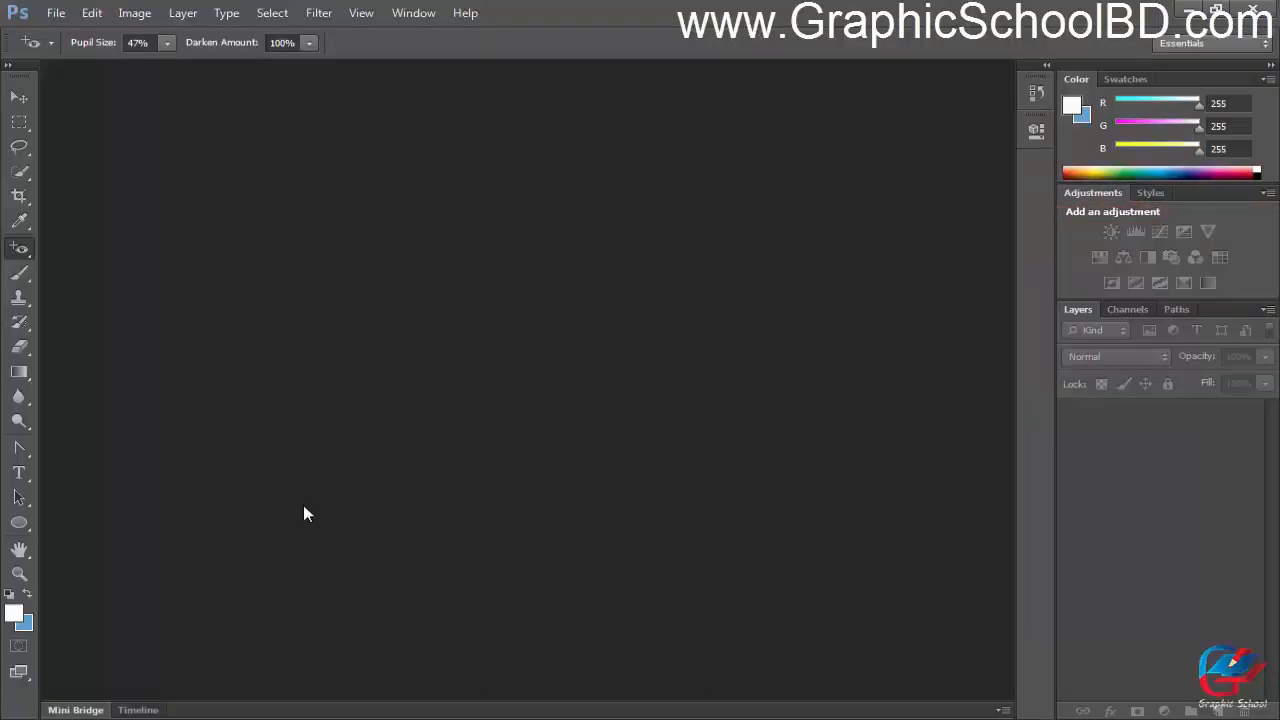
key("ctrl+n")
key("Return")
key("ctrl+v")
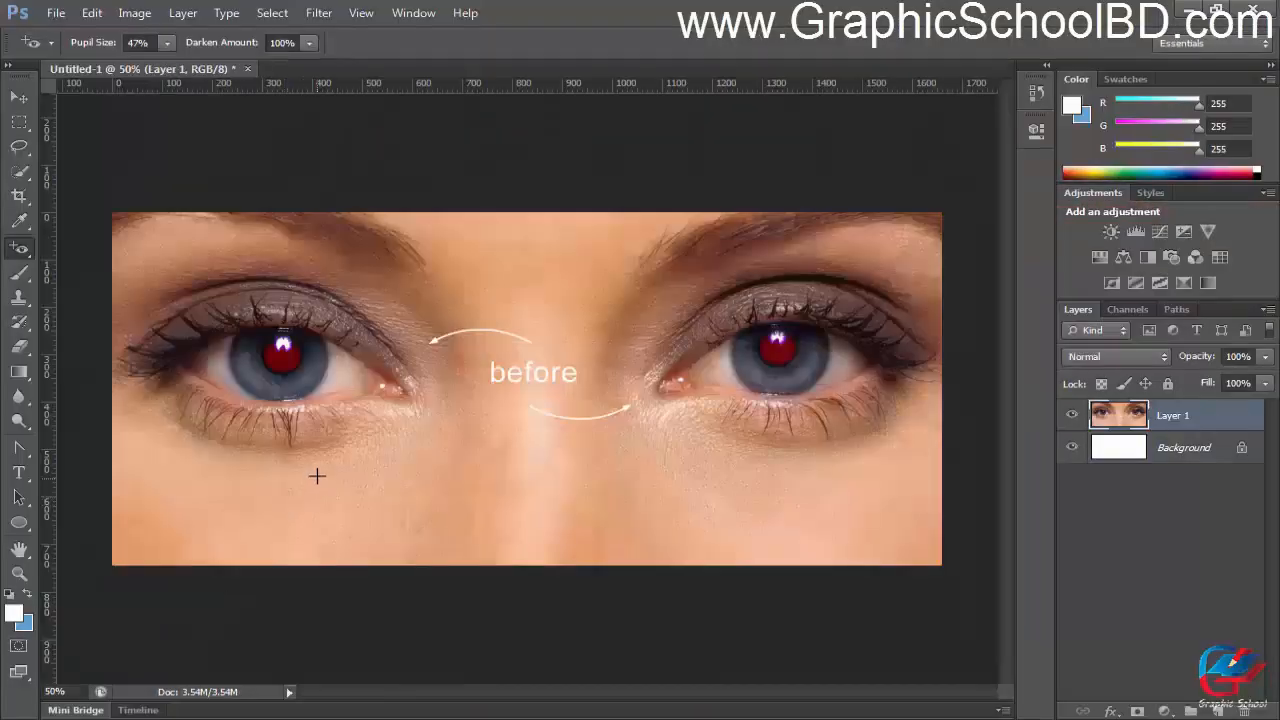
Step: Select the Red Eye Tool for work on the red pupil of the photo's left eye
scroll(315, 474, "up", 1)
scroll(212, 462, "up", 3)
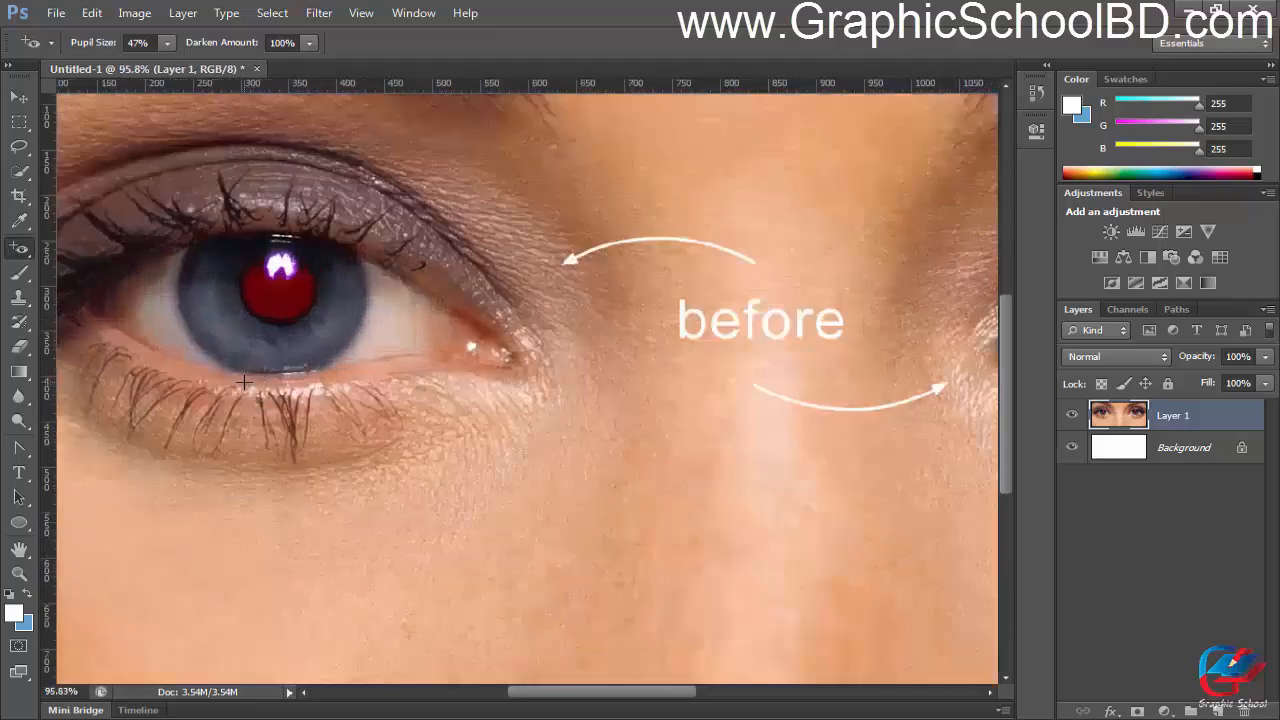
scroll(284, 296, "up", 2)
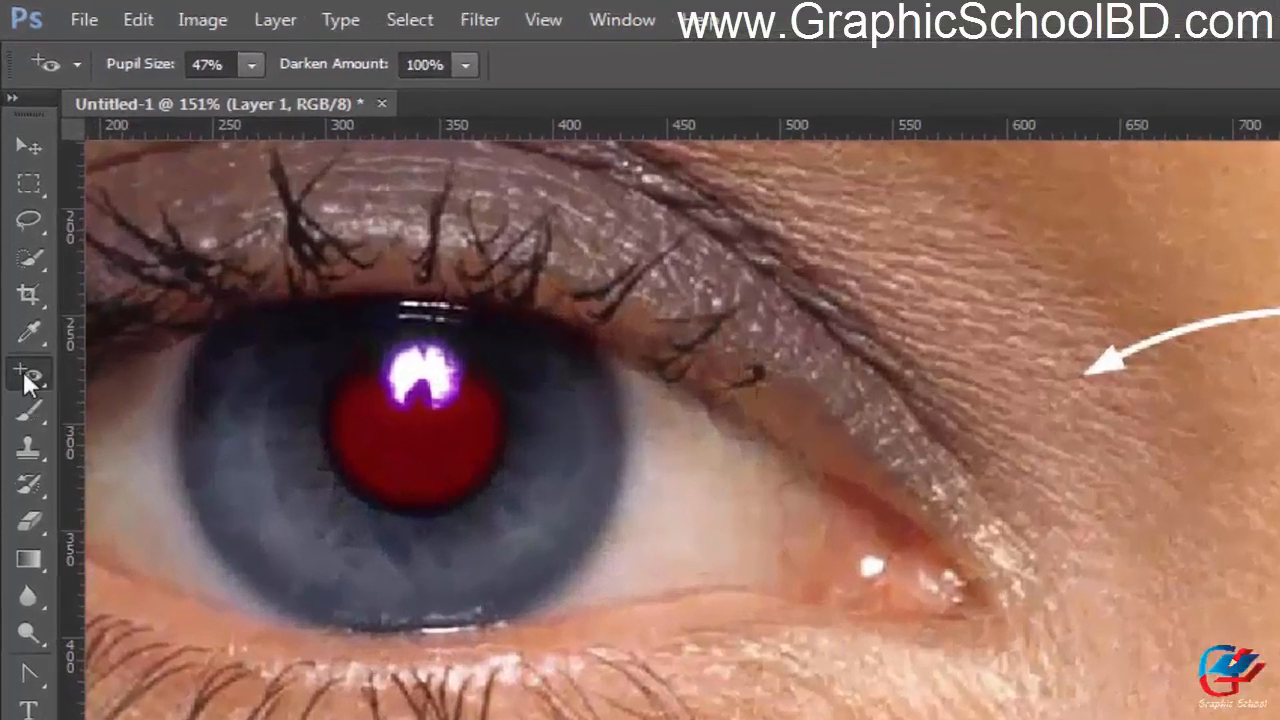
right_click(19, 248)
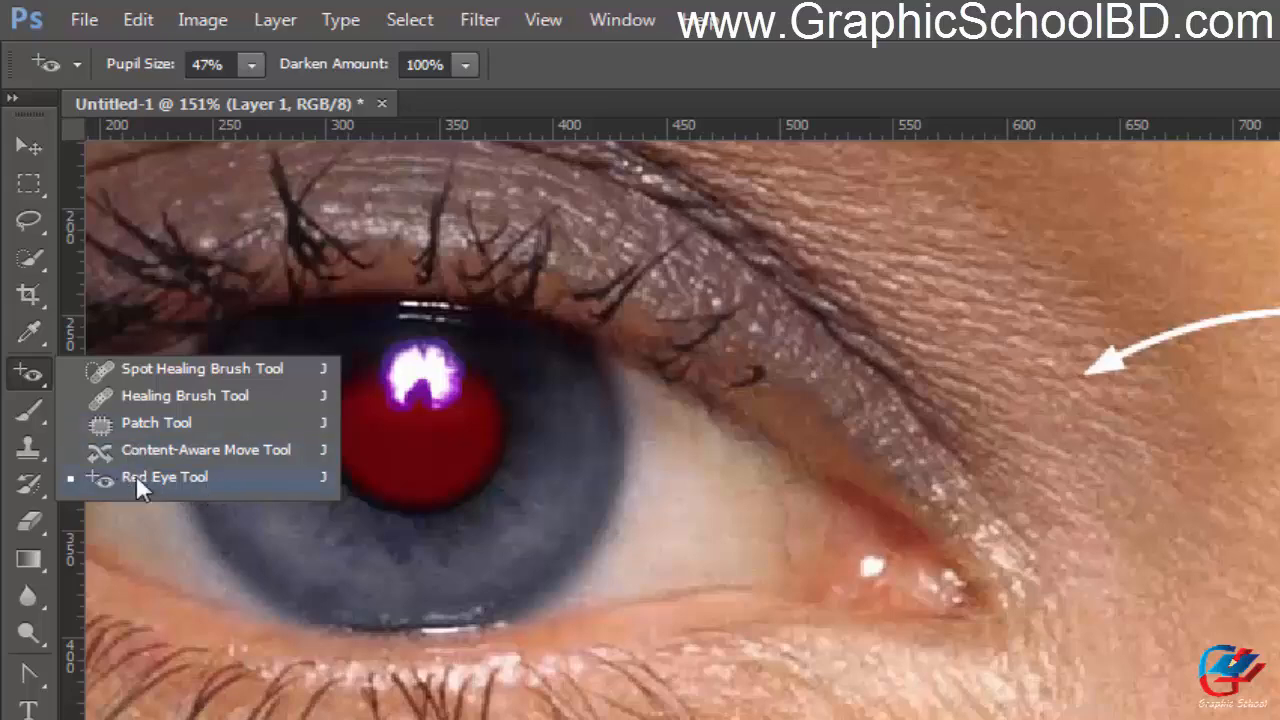
left_click(223, 477)
scroll(398, 415, "up", 2)
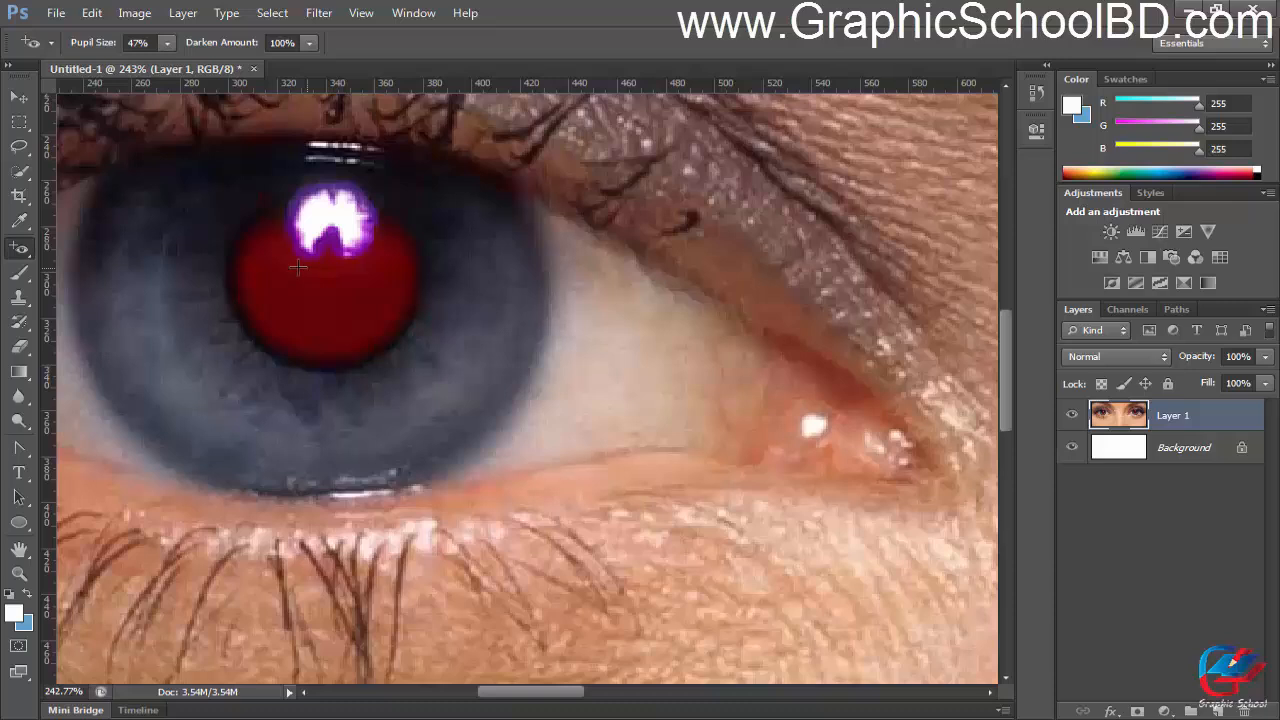
Step: Set the Red Eye Tool's Pupil Size to 1% and Darken Amount to 1%
left_click(161, 40)
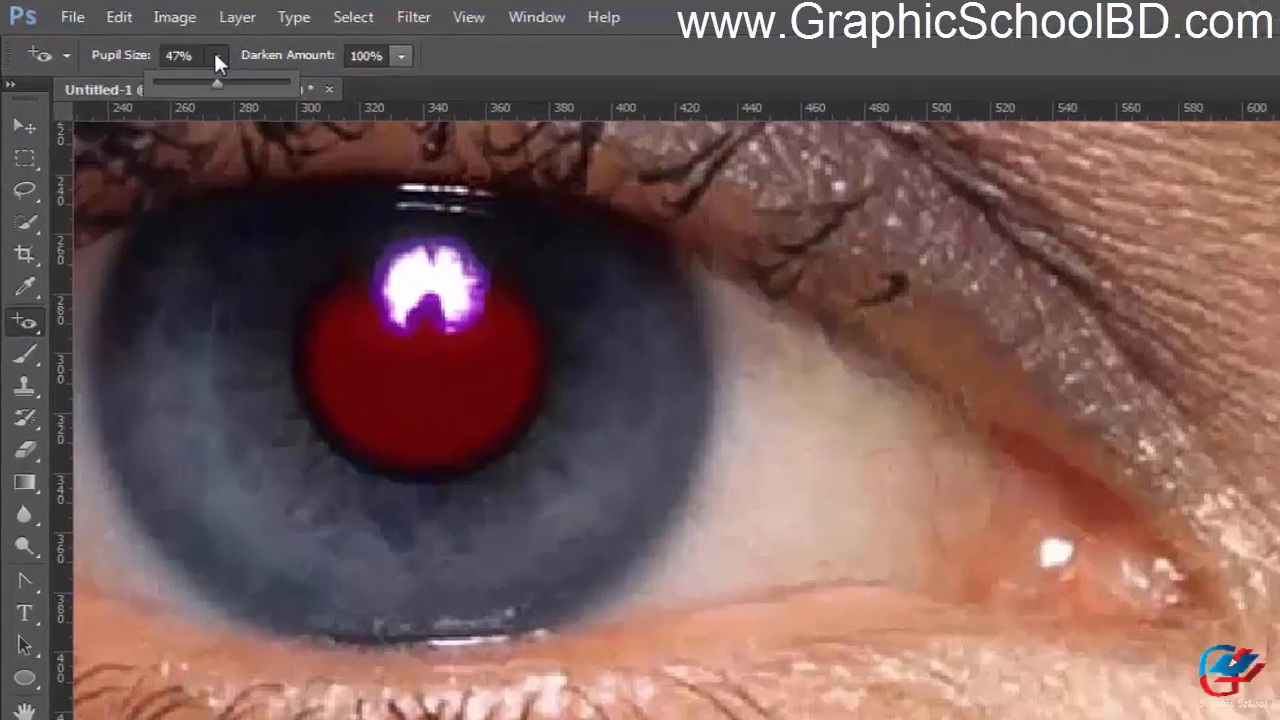
left_click(167, 42)
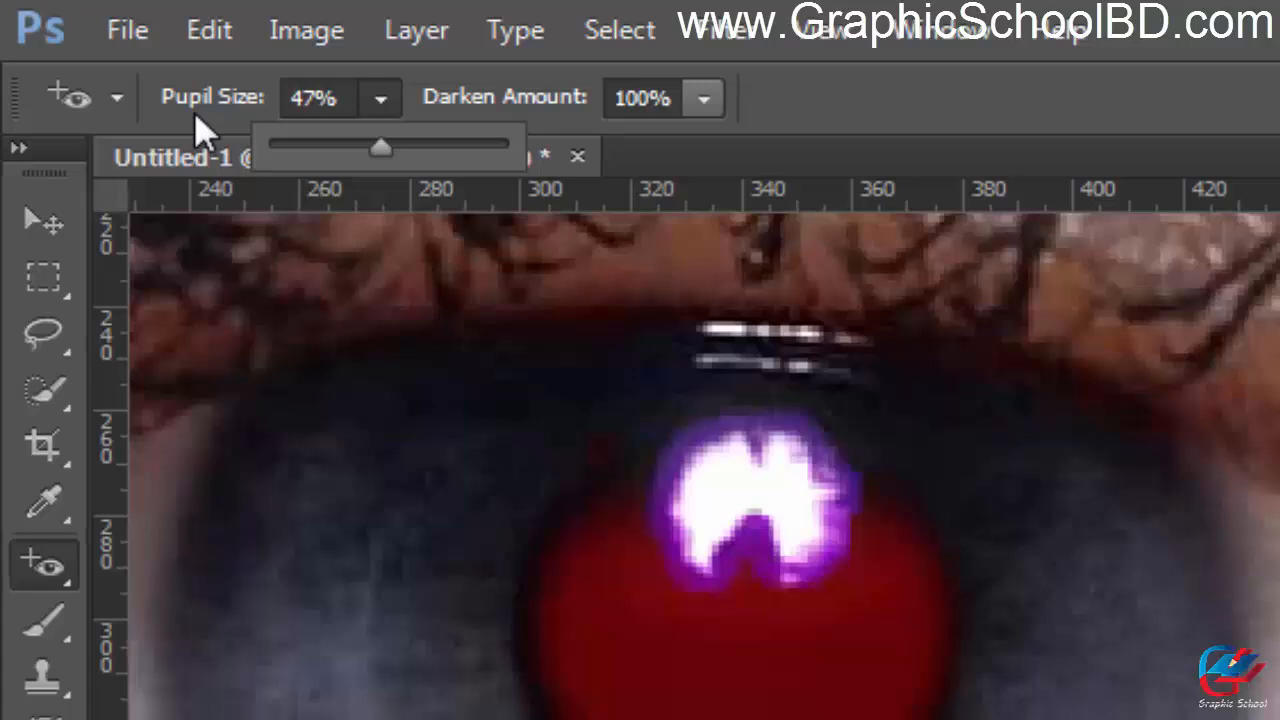
left_click_drag(381, 150, 240, 151)
left_click(380, 98)
left_click(380, 98)
left_click(704, 98)
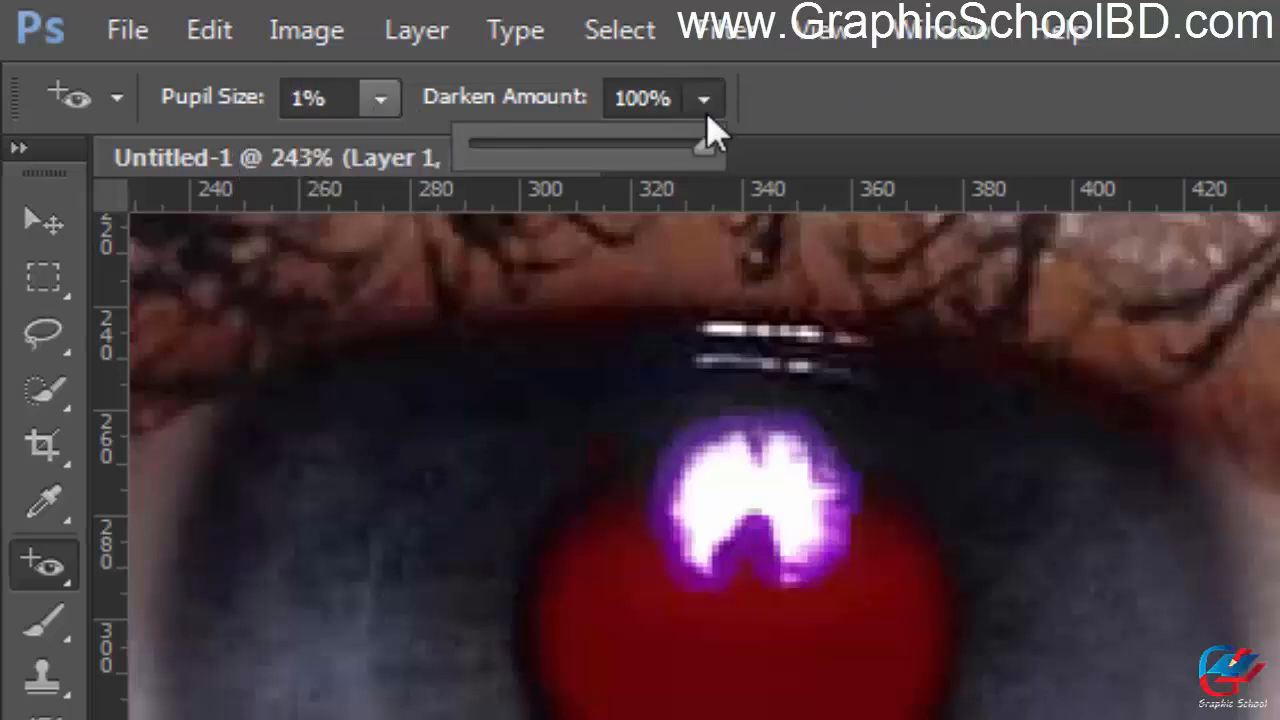
left_click_drag(697, 147, 455, 175)
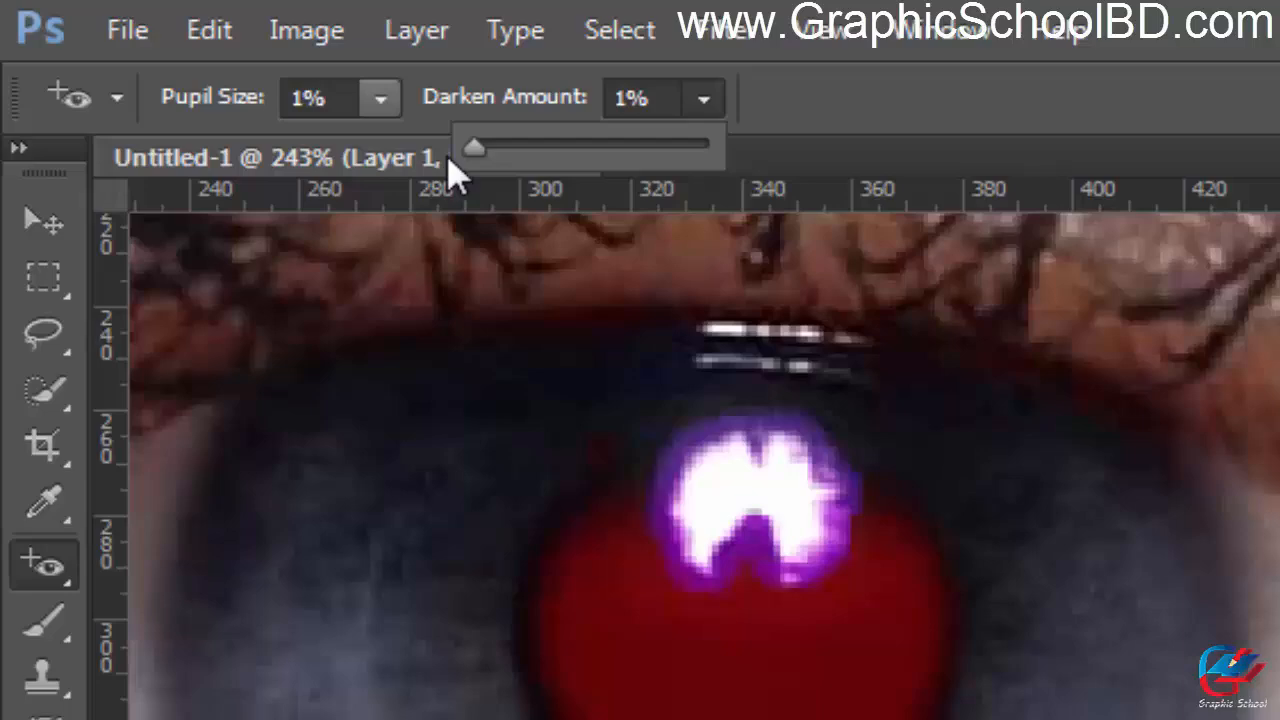
left_click(811, 101)
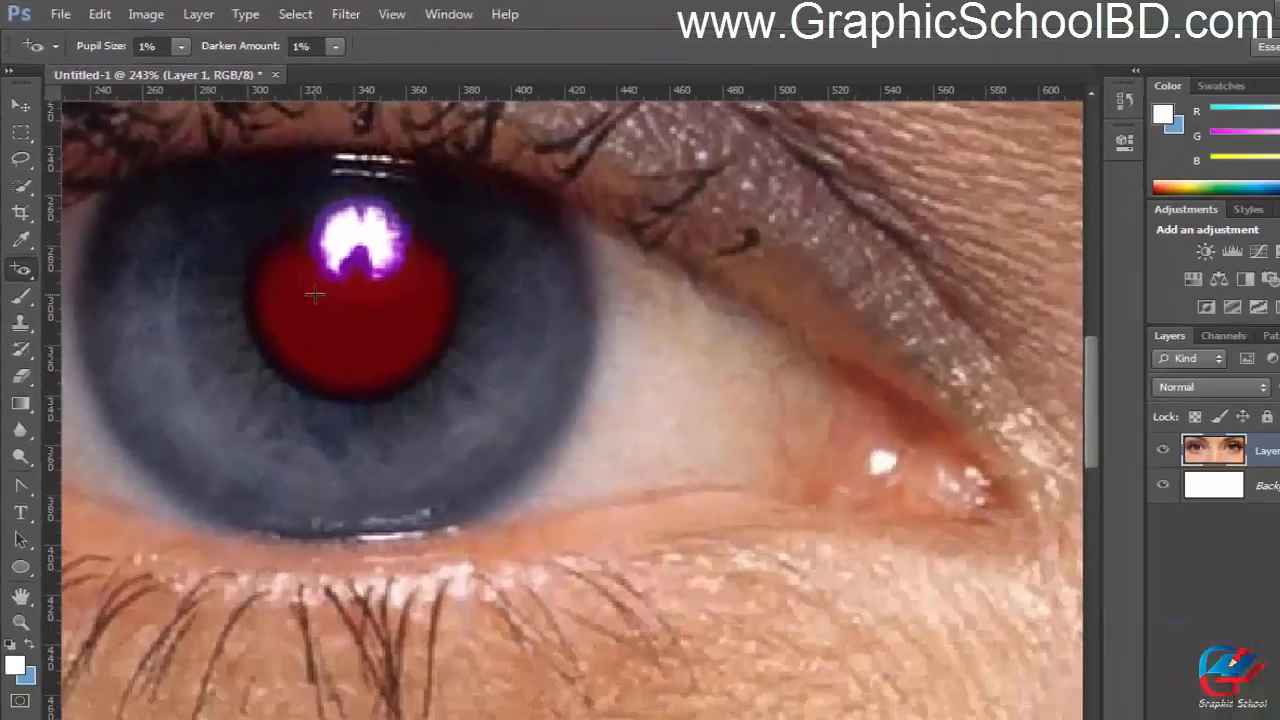
Step: Try the minimum-strength red-eye correction on the left eye's pupil, inspect it up close and undo it
scroll(552, 433, "up", 3)
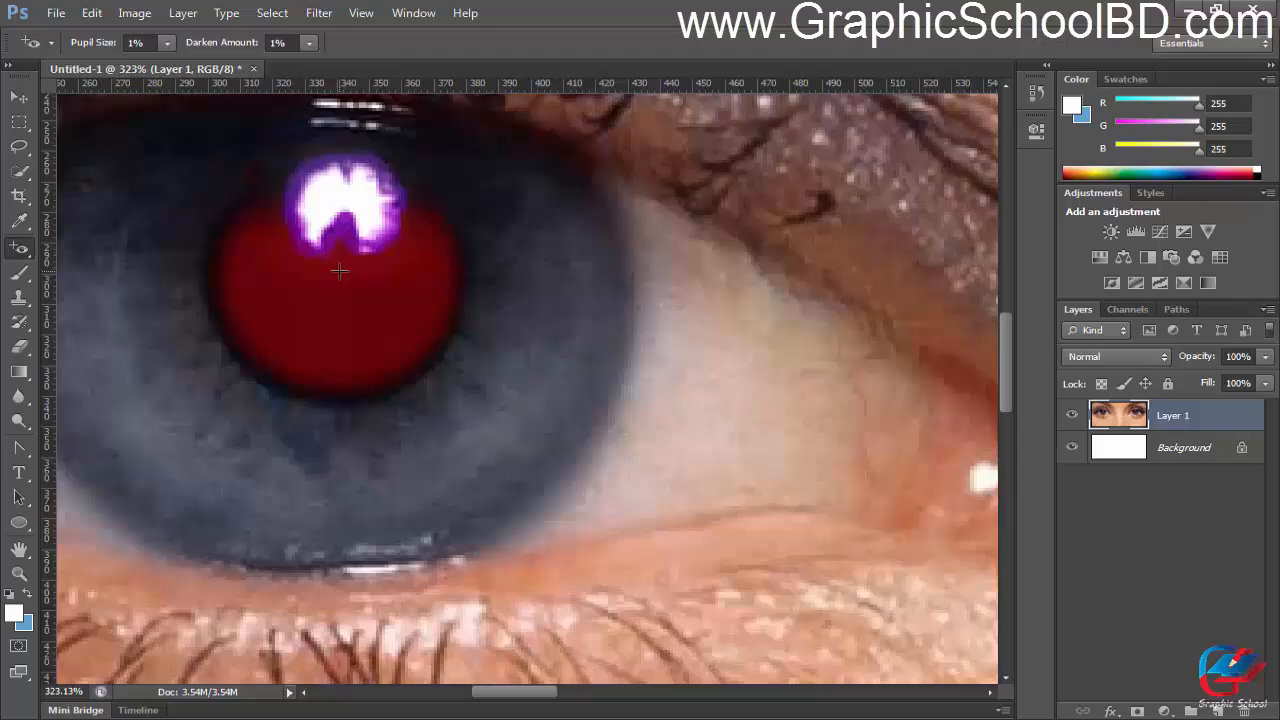
left_click(339, 270)
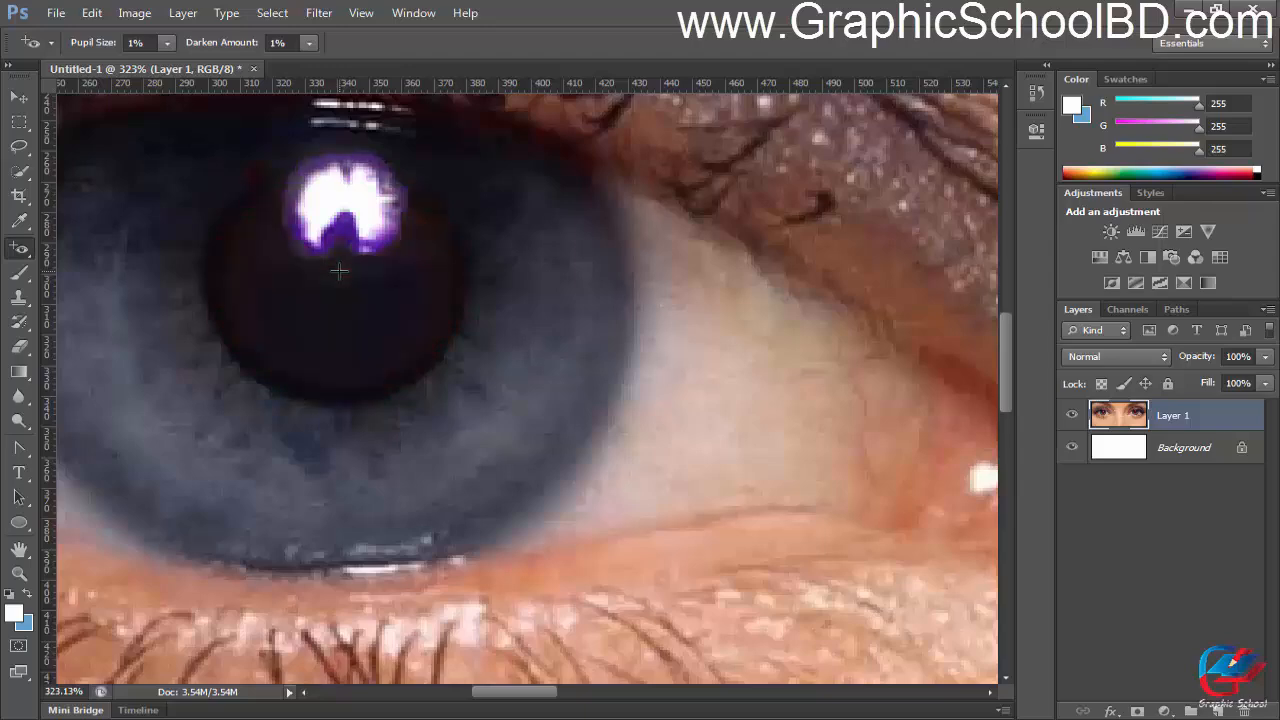
scroll(339, 270, "down", 10)
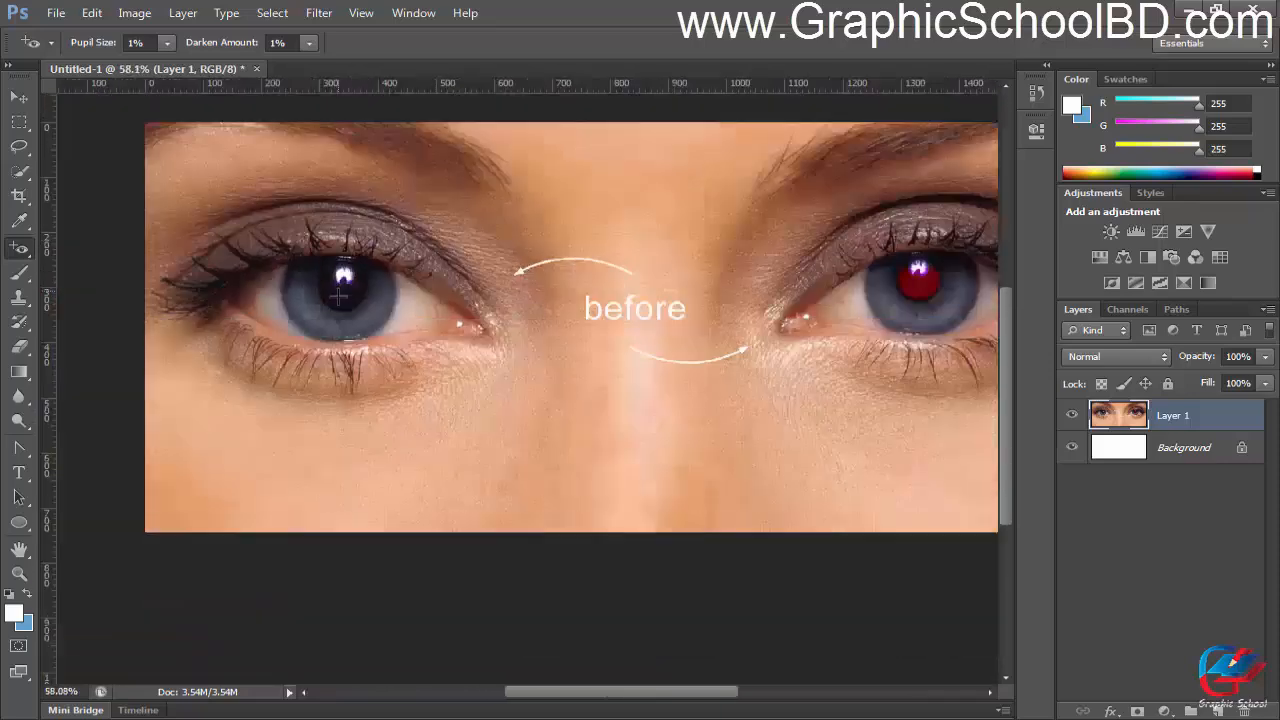
scroll(355, 330, "up", 10)
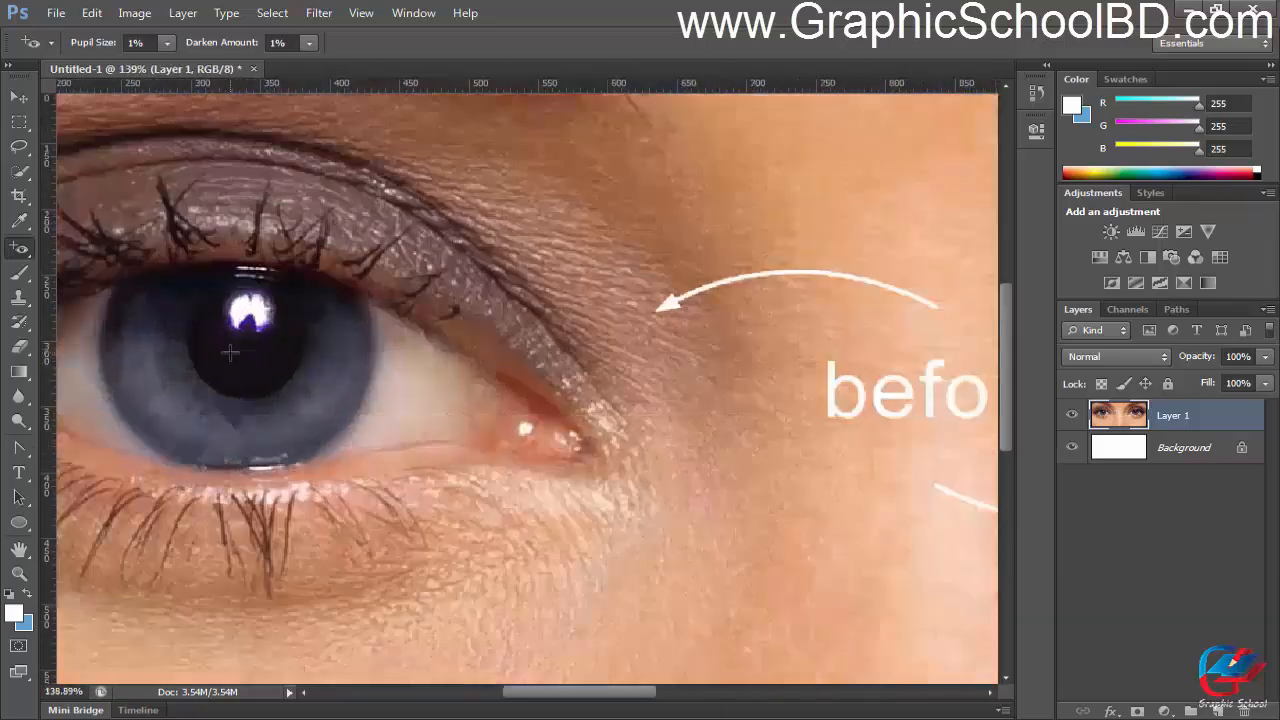
scroll(210, 348, "up", 3)
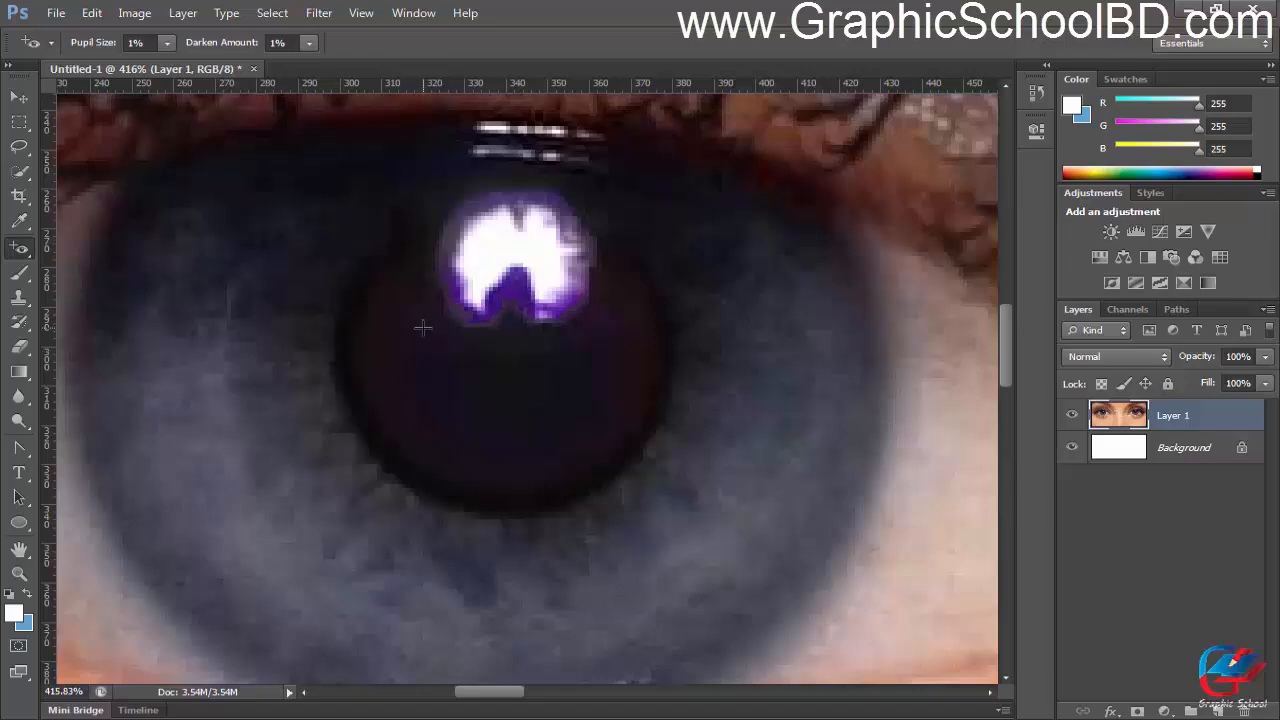
key("ctrl+z")
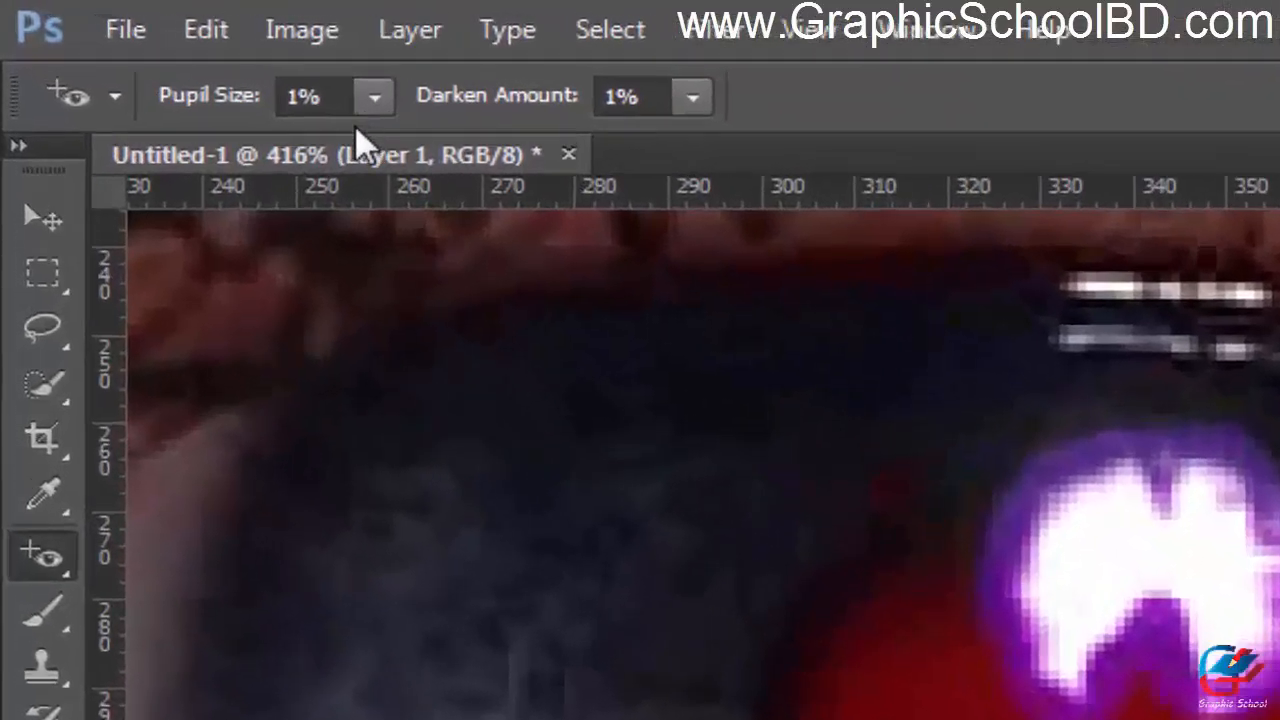
Step: Set the Red Eye Tool's Pupil Size to 100% and Darken Amount to 100%
left_click(167, 43)
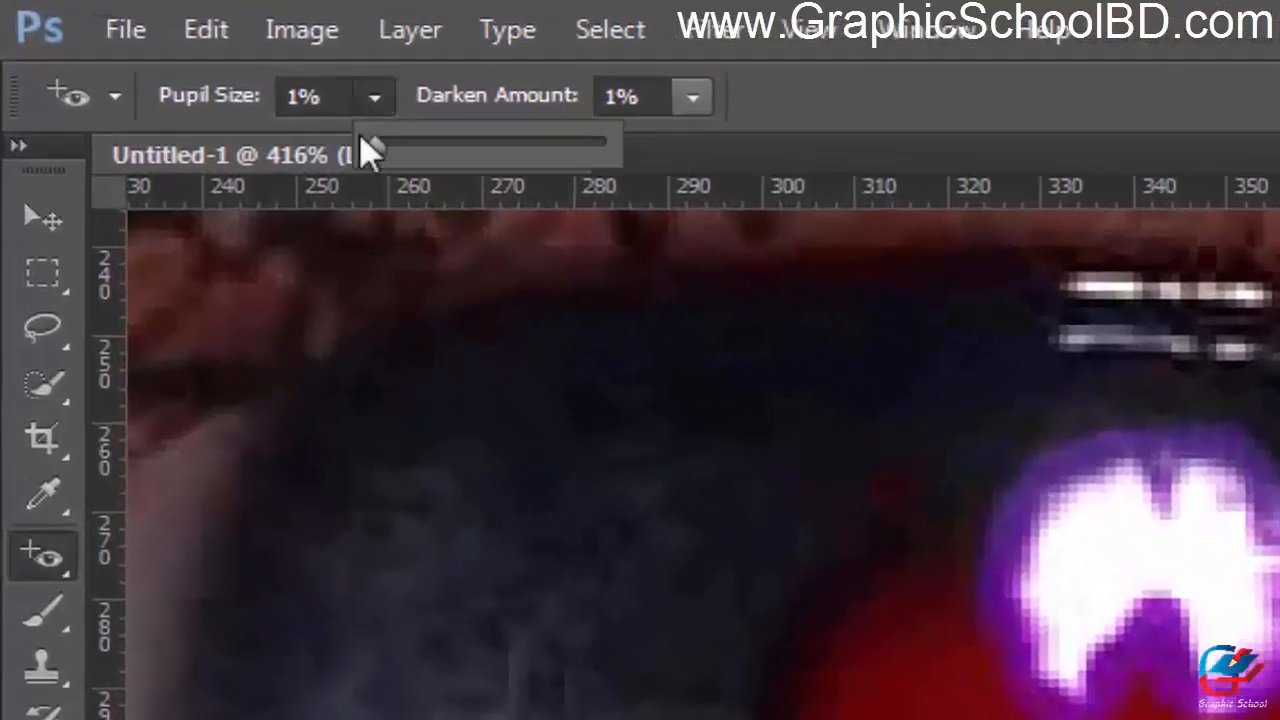
left_click_drag(363, 142, 600, 143)
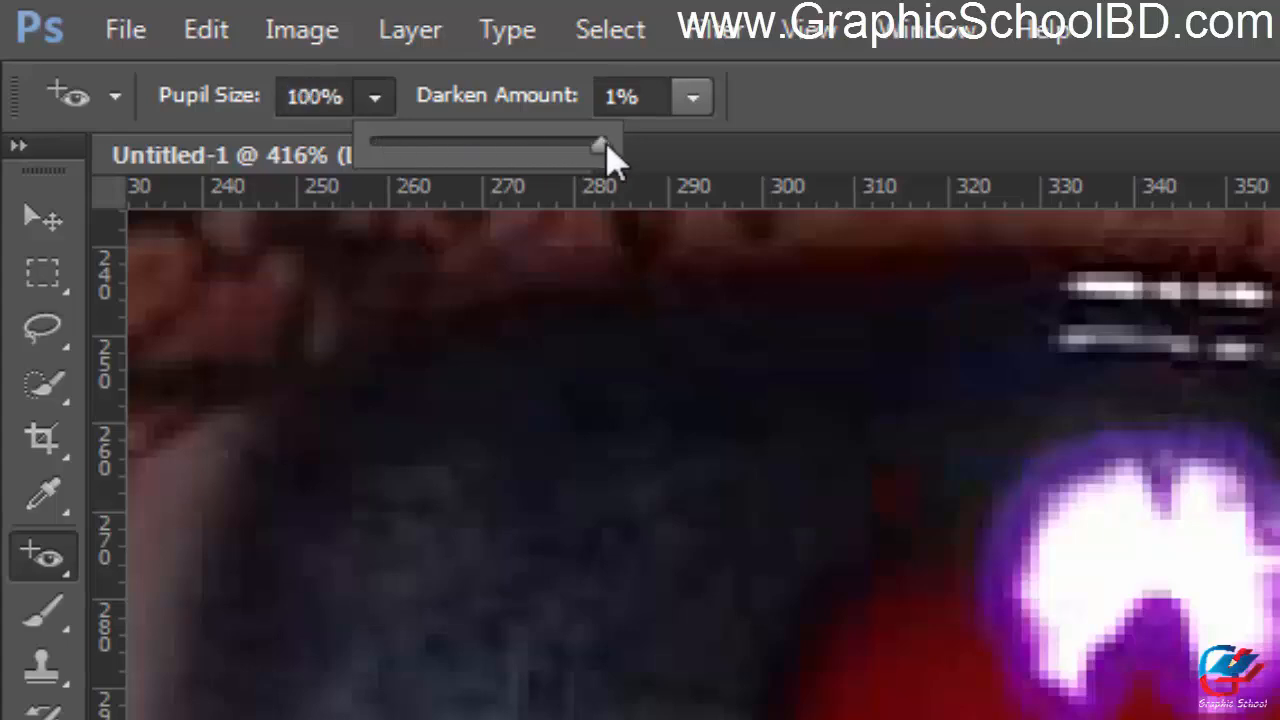
left_click(692, 97)
left_click_drag(683, 145, 940, 155)
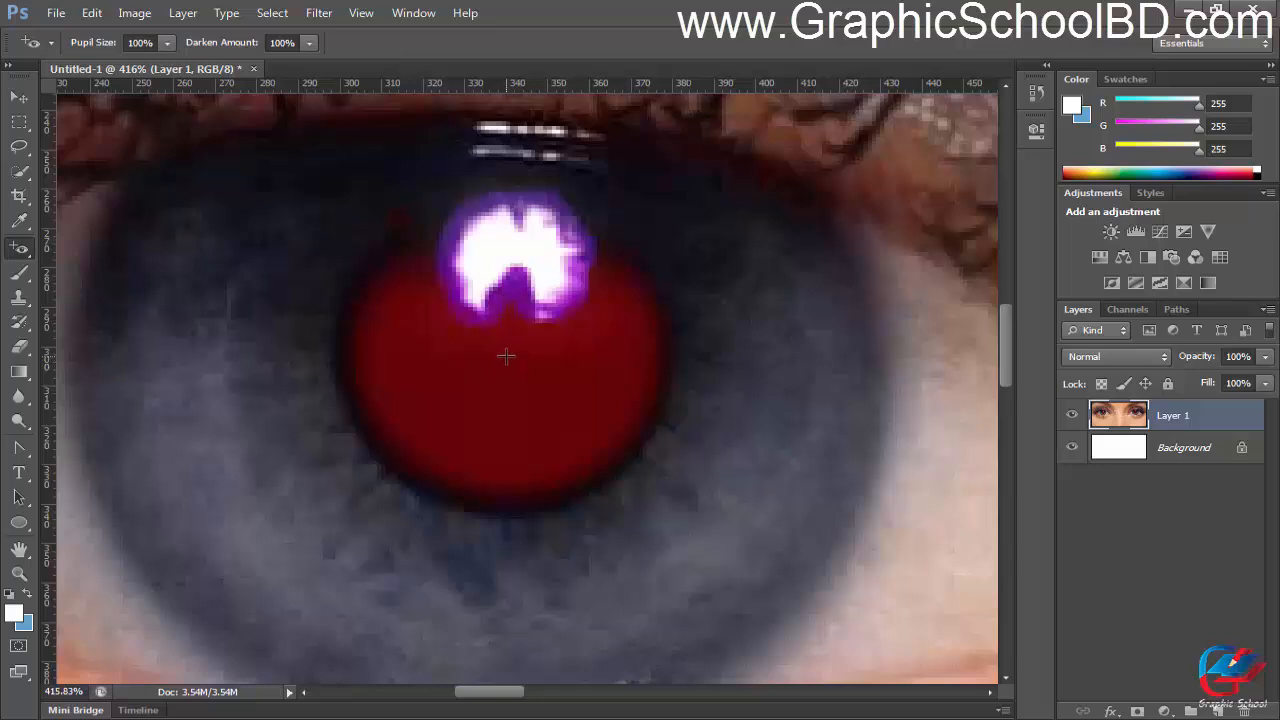
Step: Try the full-strength red-eye correction on the left eye's pupil, inspect it and undo it
left_click(506, 356)
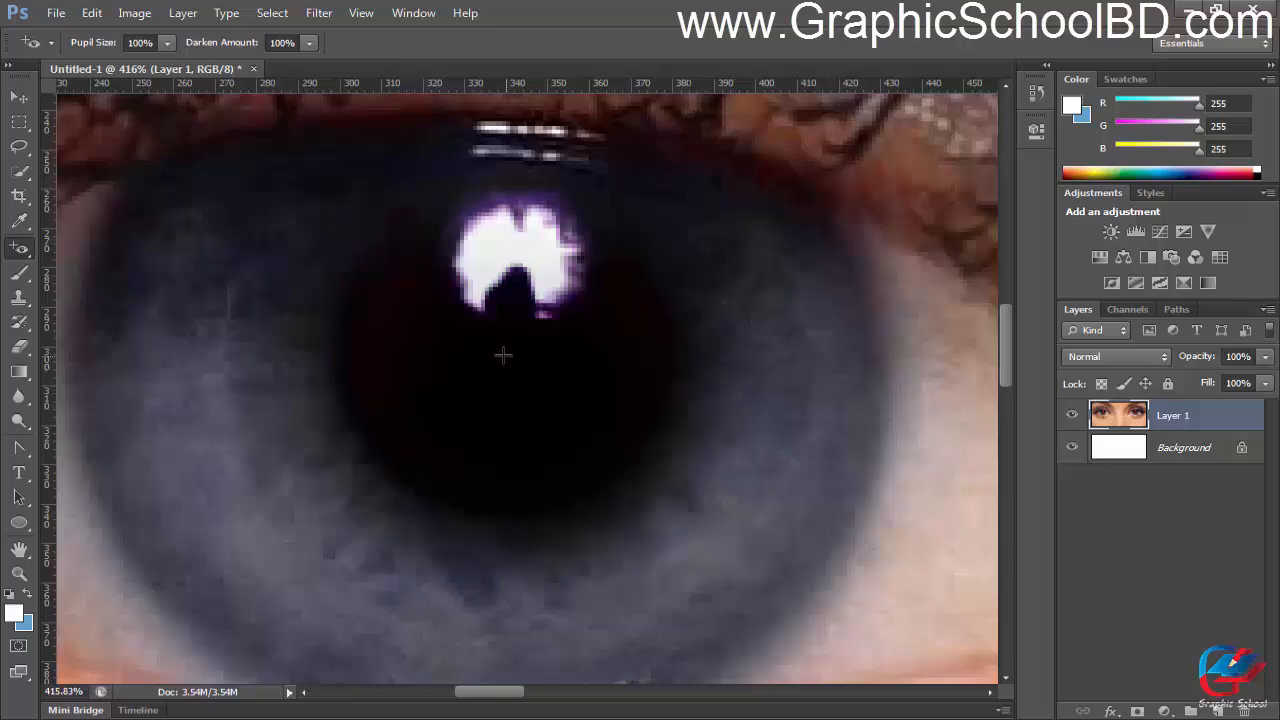
scroll(503, 355, "down", 2)
scroll(503, 355, "up", 3)
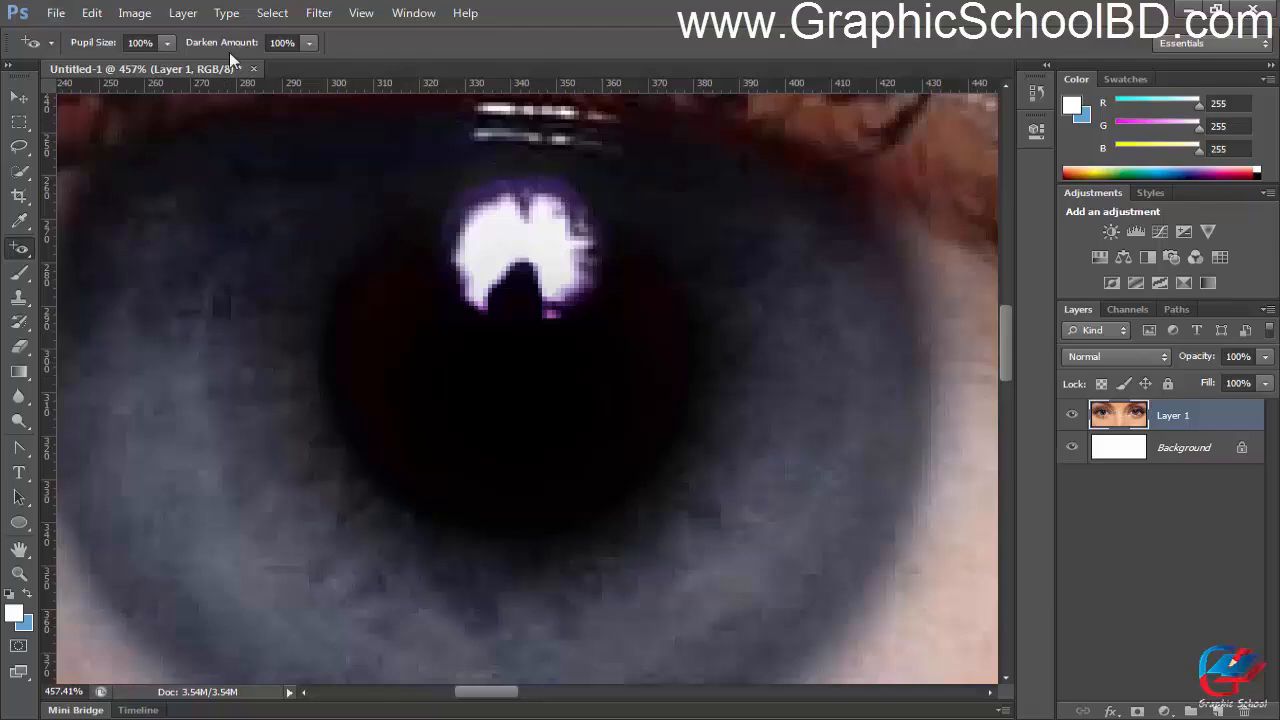
key("ctrl+z")
Step: Set the Red Eye Tool's Darken Amount to 50% and Pupil Size to 1%
left_click(167, 42)
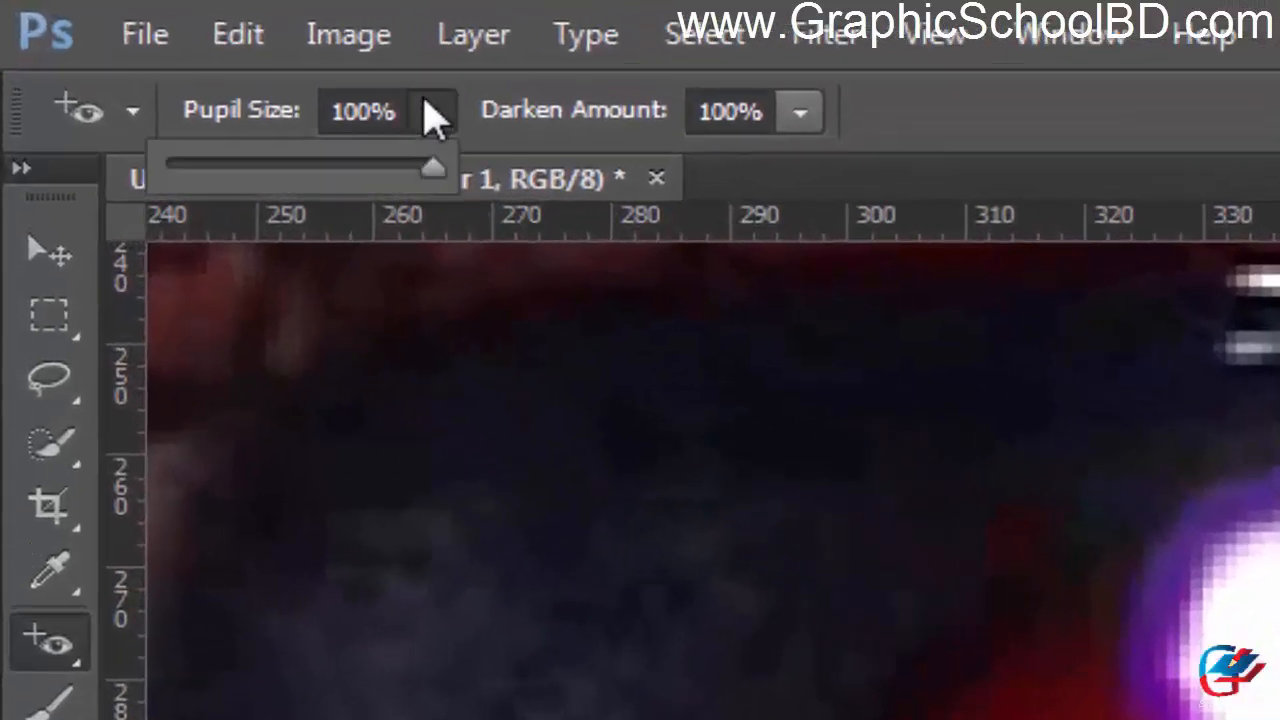
left_click(798, 114)
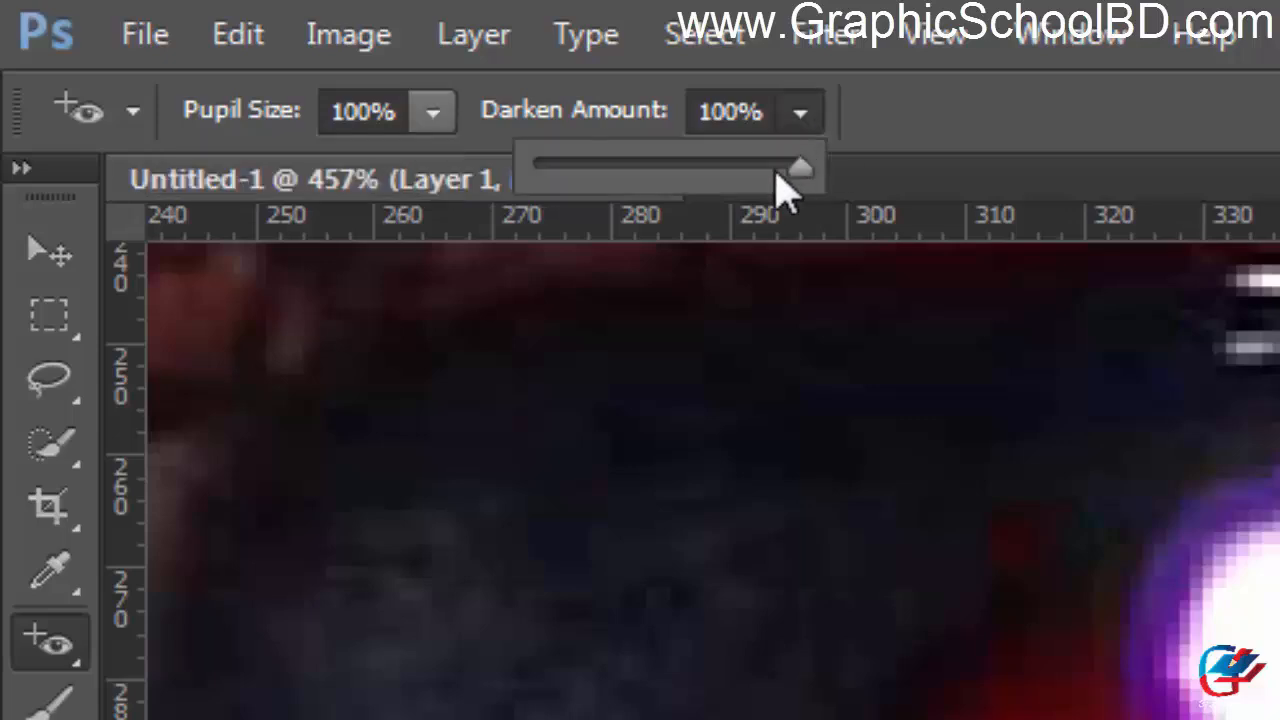
left_click_drag(798, 168, 666, 165)
left_click(433, 112)
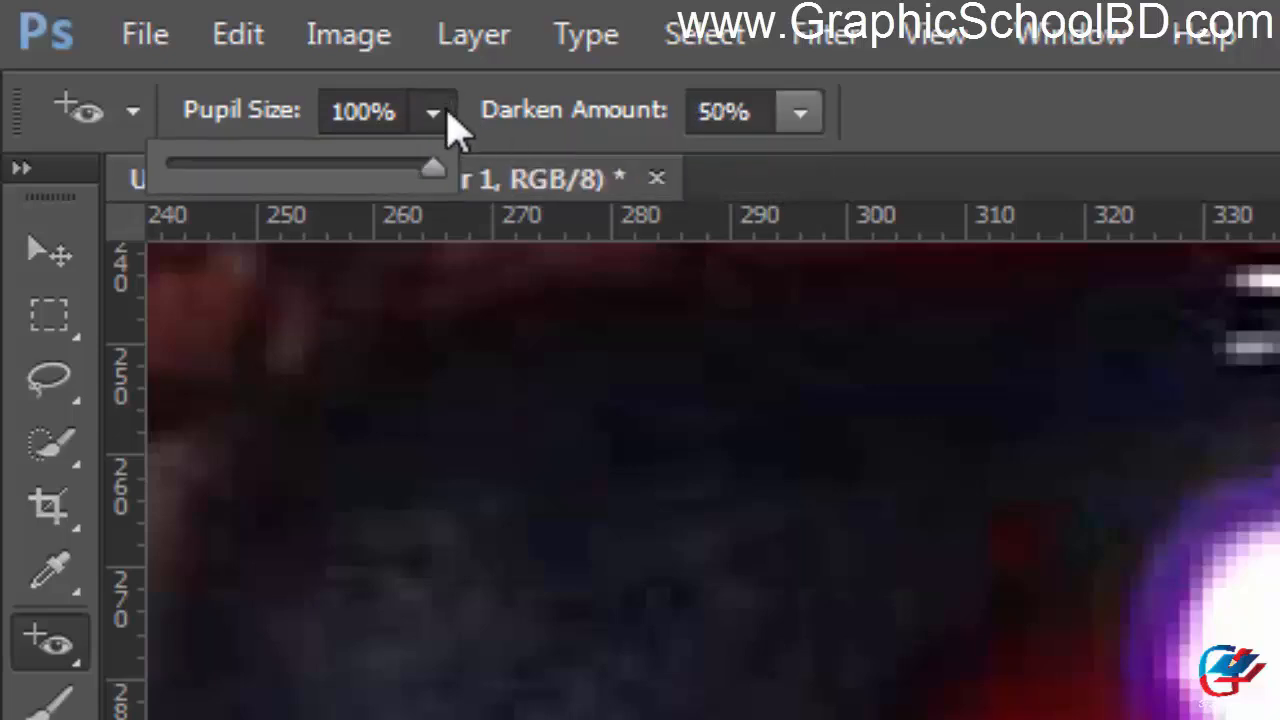
left_click_drag(440, 185, 168, 195)
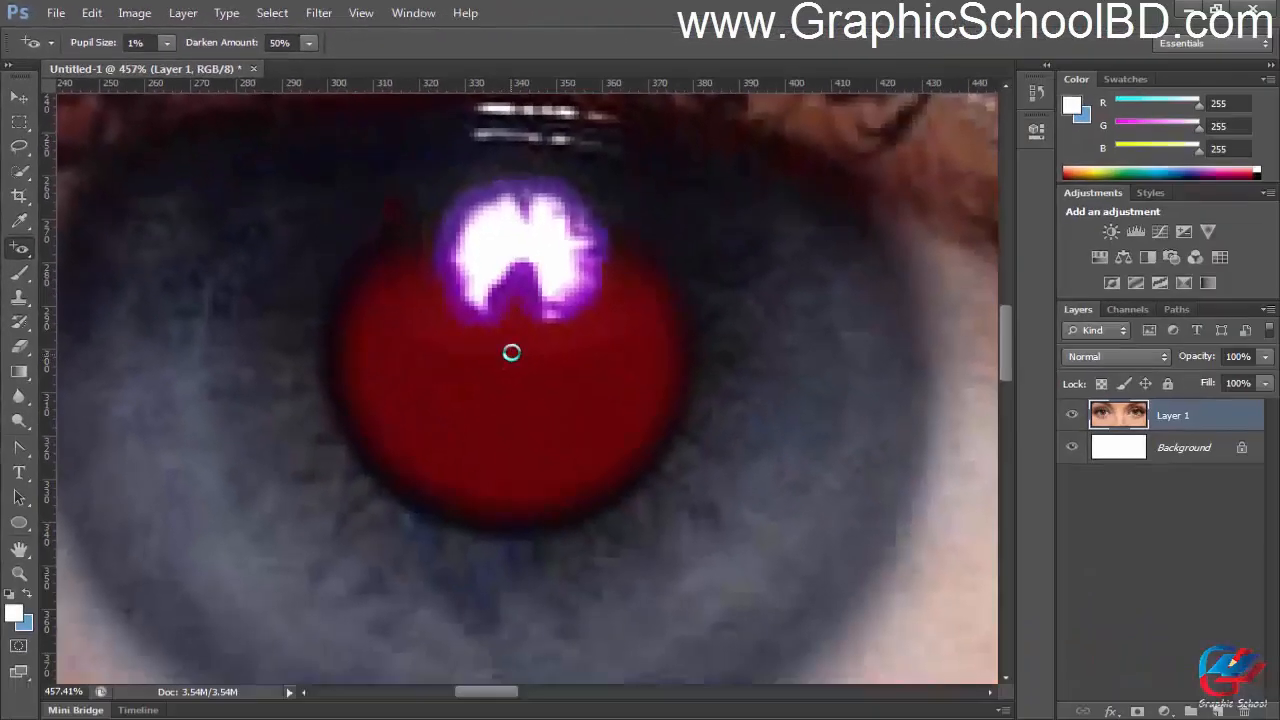
Step: Try the red-eye correction at 1% Pupil Size and 50% Darken Amount on the left eye's pupil, inspect it up close and undo it
left_click(511, 352)
scroll(500, 355, "up", 1)
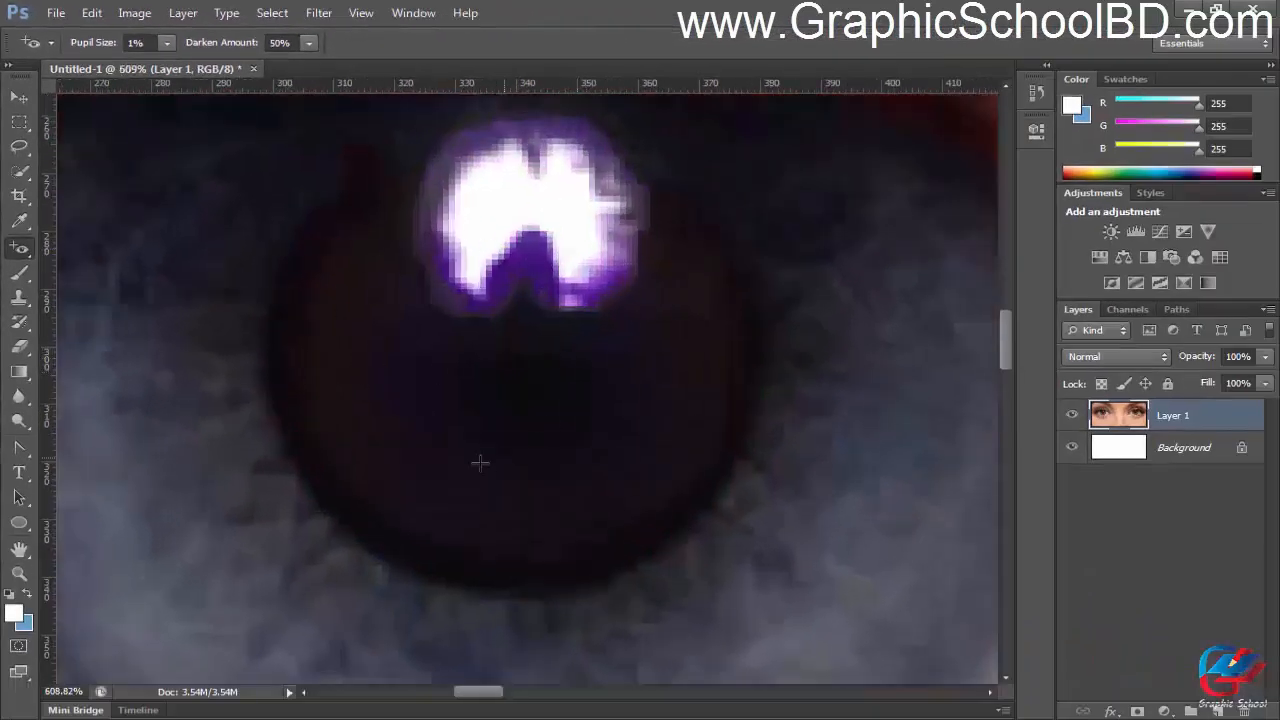
scroll(294, 349, "up", 2)
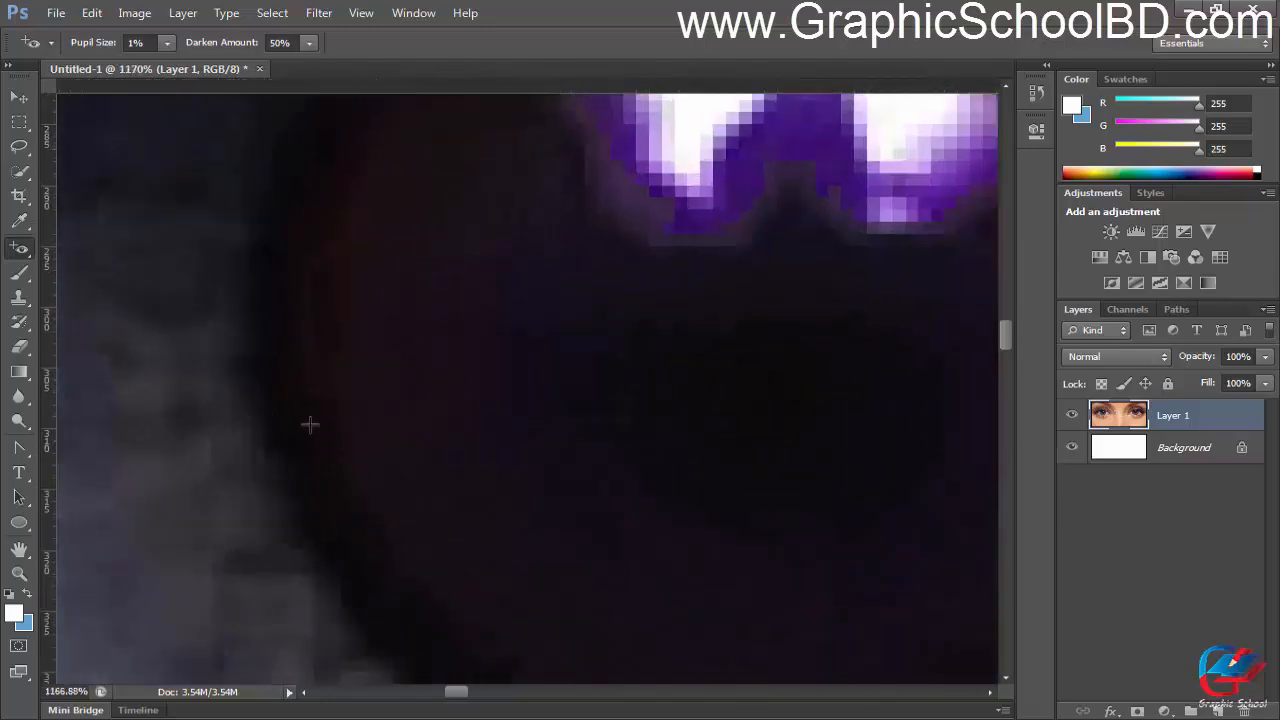
scroll(309, 425, "down", 2)
scroll(690, 457, "down", 2)
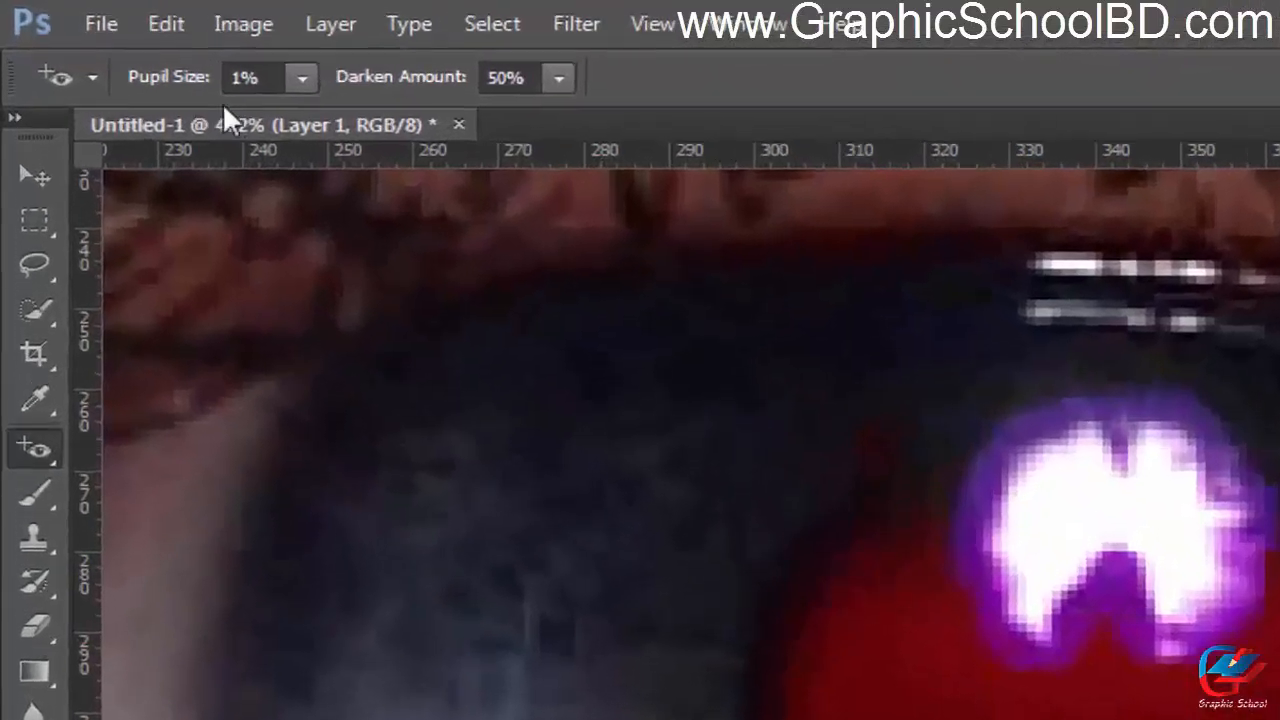
Step: Set Pupil Size to 100%, try the red-eye correction on the left eye's pupil, inspect it up close and undo it
left_click(167, 42)
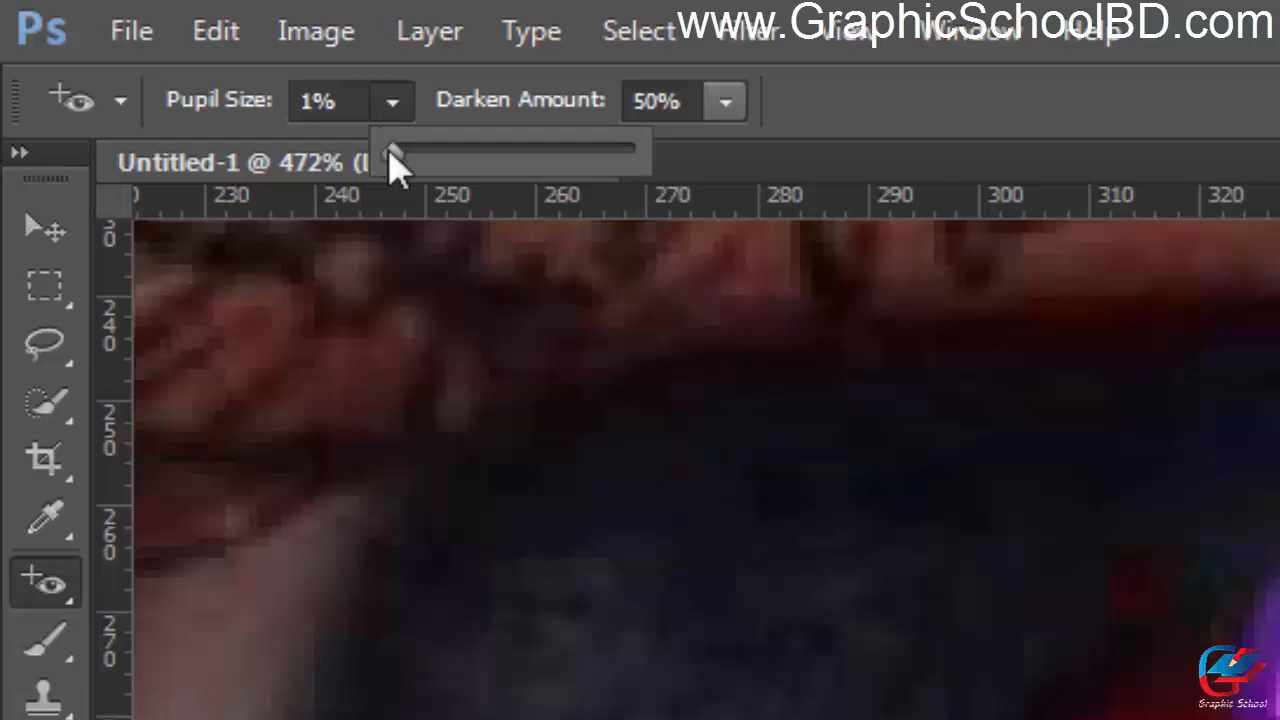
left_click_drag(392, 152, 636, 152)
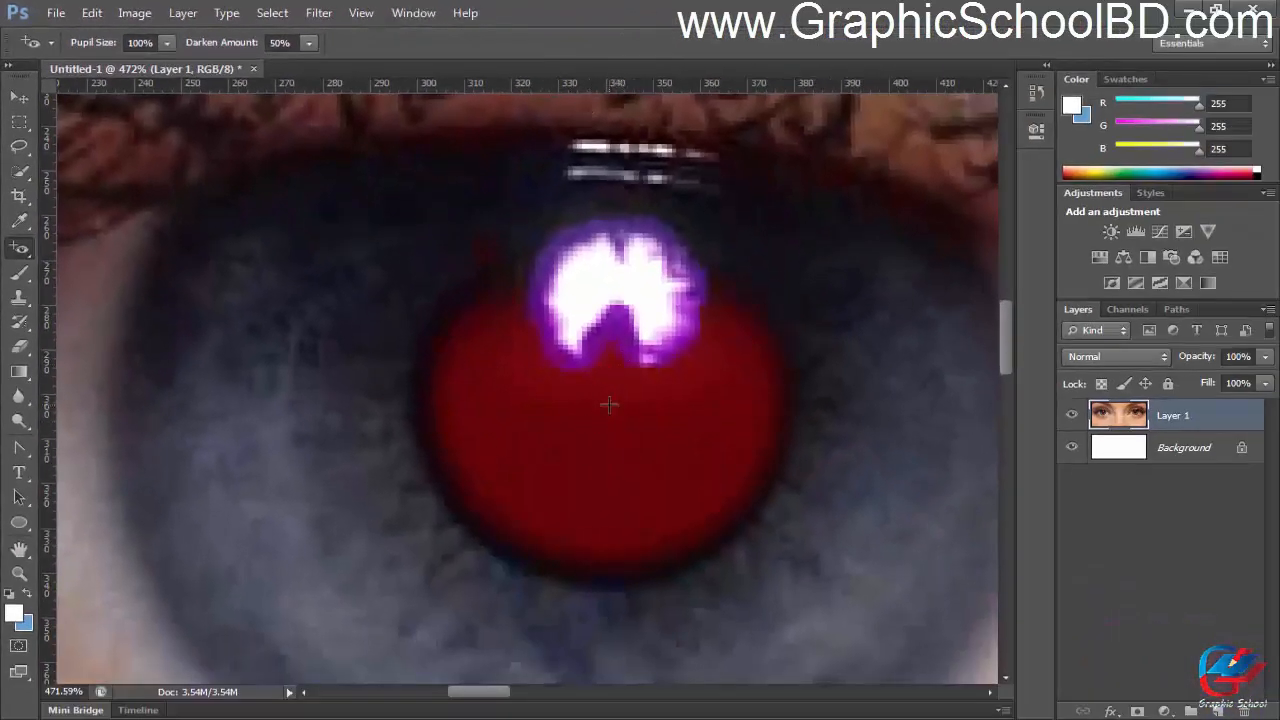
left_click(609, 404)
scroll(590, 408, "up", 2)
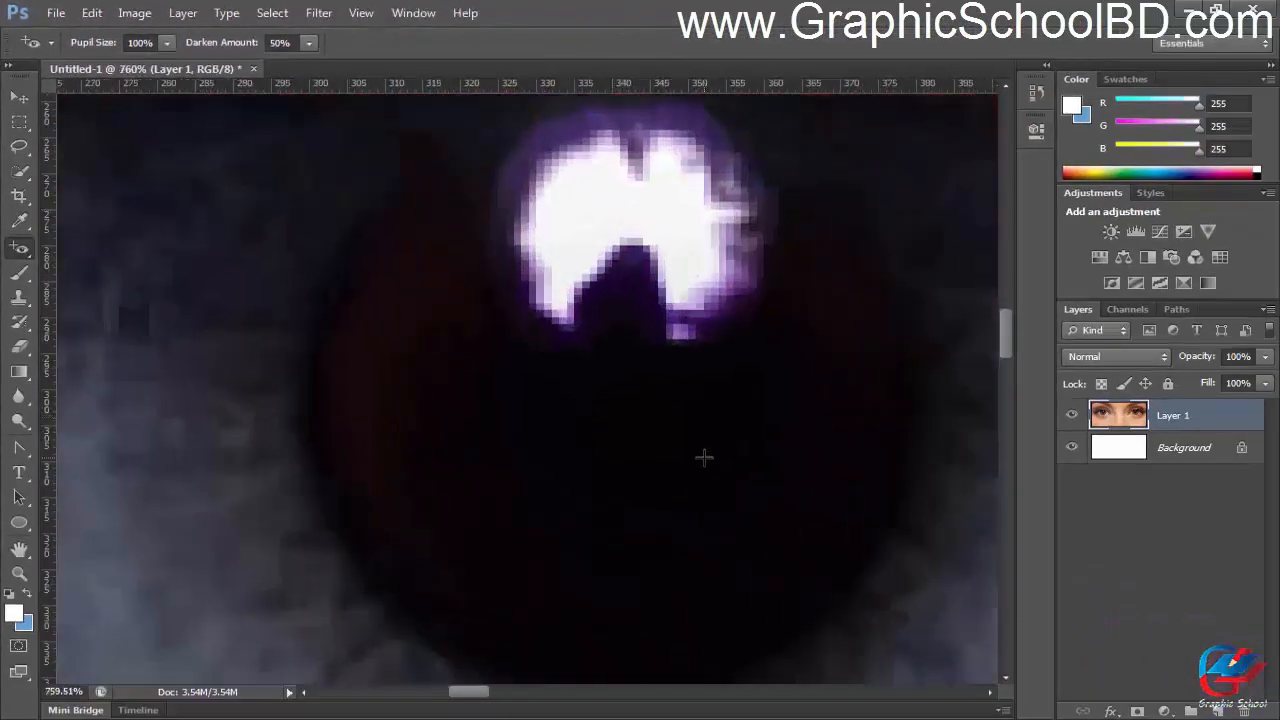
scroll(786, 571, "down", 4)
scroll(818, 557, "up", 5)
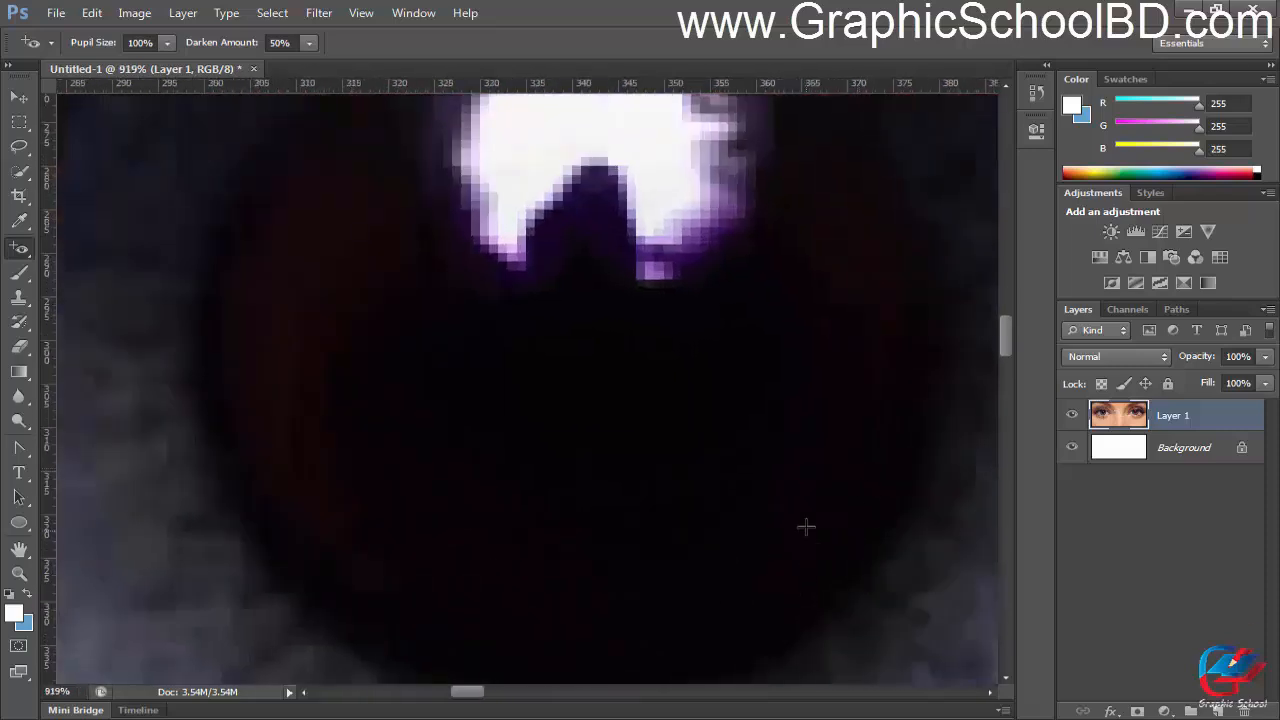
scroll(806, 527, "down", 2)
scroll(860, 430, "down", 3)
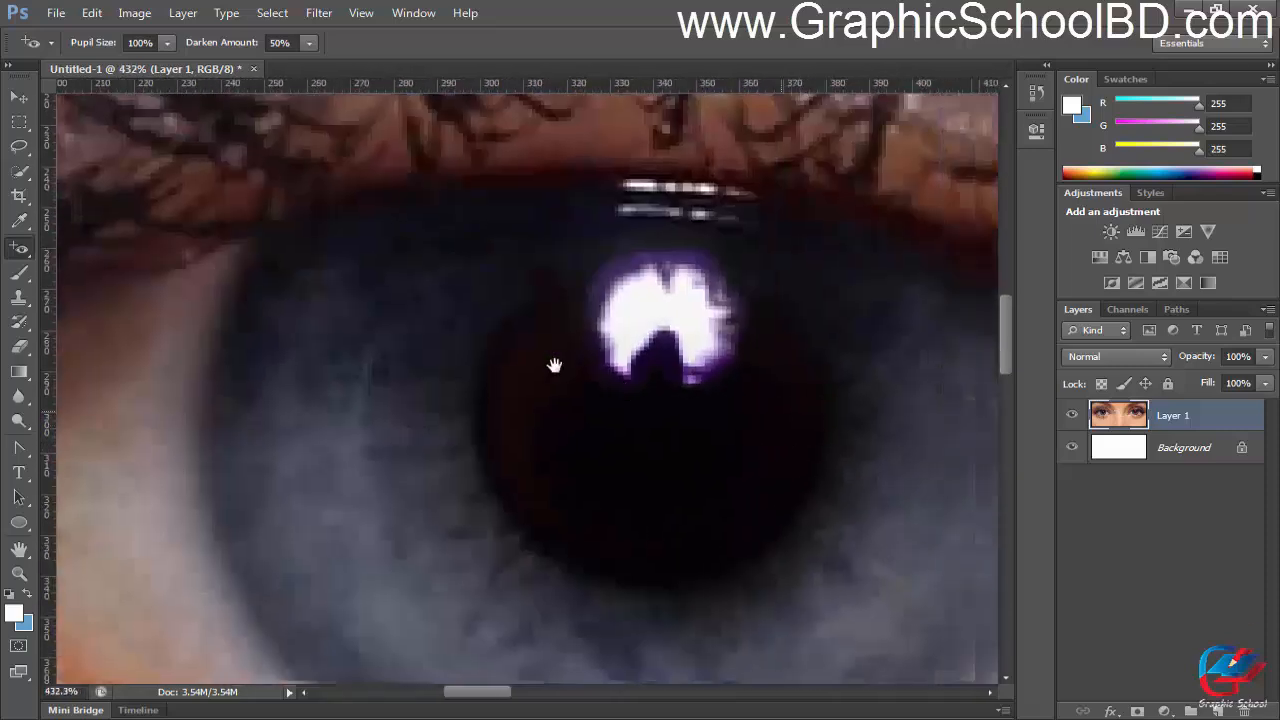
scroll(454, 463, "up", 2)
key("ctrl+z")
scroll(367, 389, "down", 1)
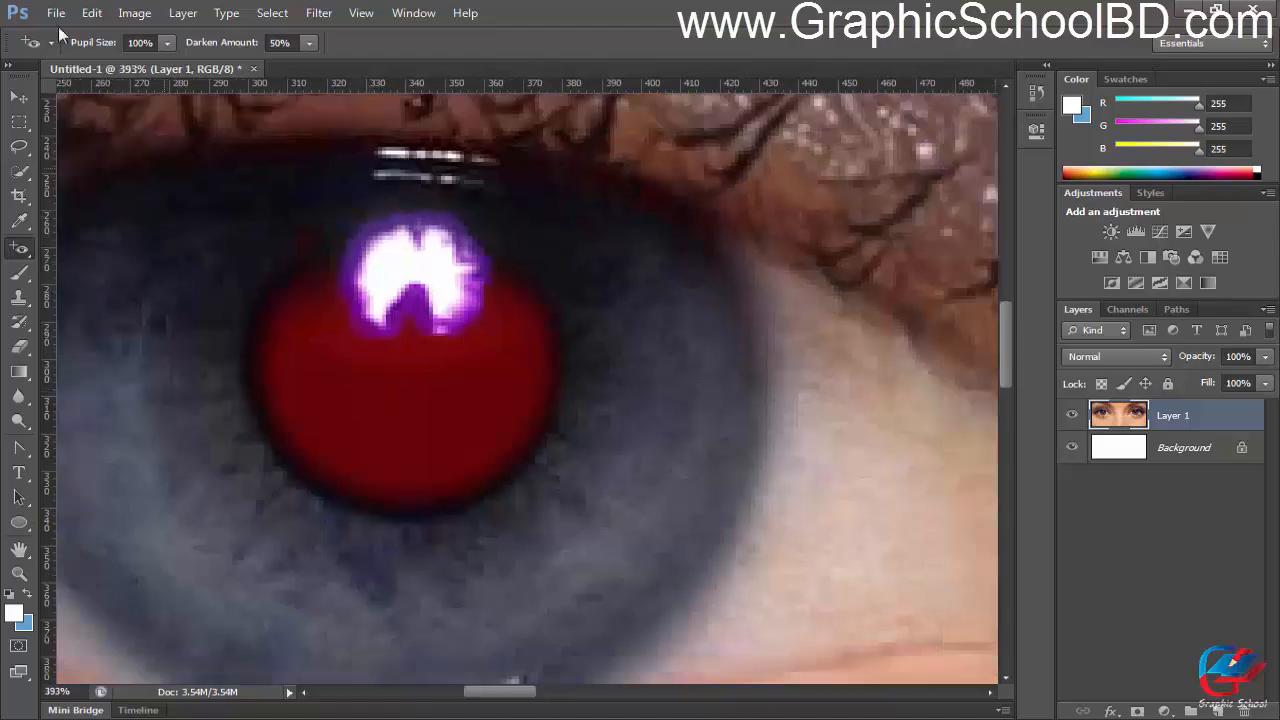
Step: Set the Red Eye Tool's Pupil Size to 50%, keeping Darken Amount at 50%
scroll(318, 369, "up", 1)
scroll(325, 357, "up", 2)
scroll(400, 290, "down", 8)
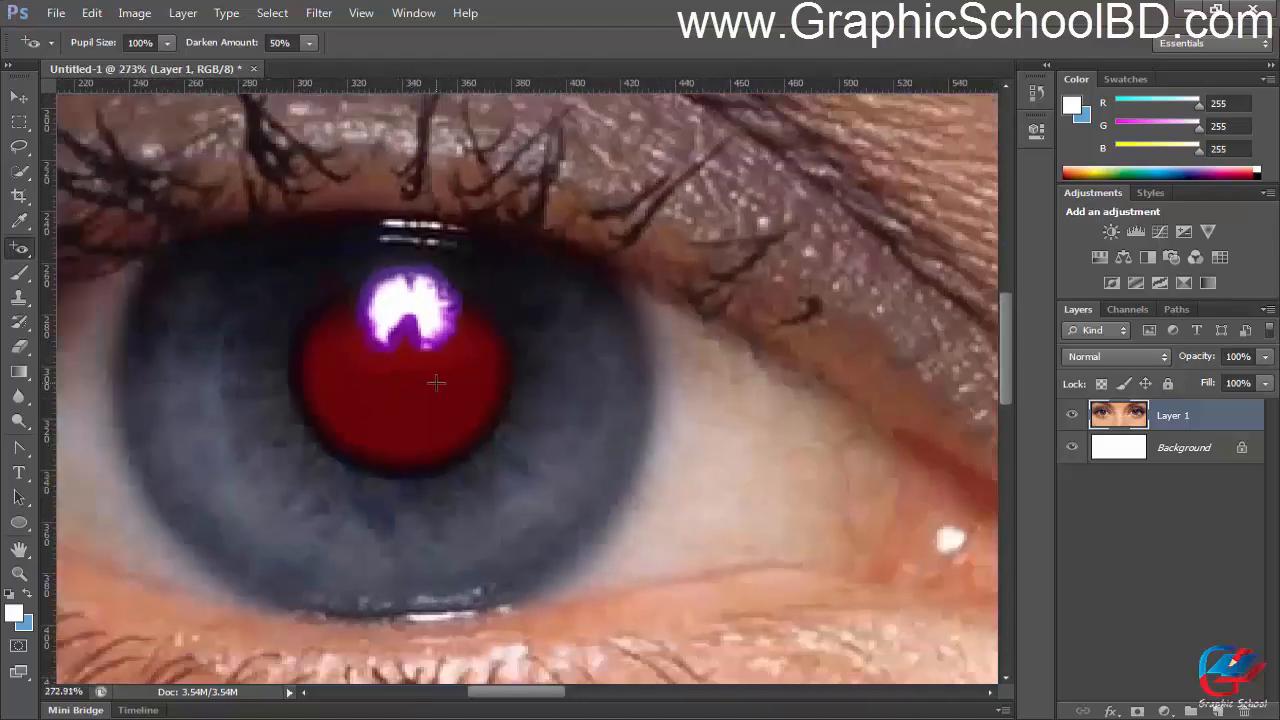
scroll(456, 397, "down", 2)
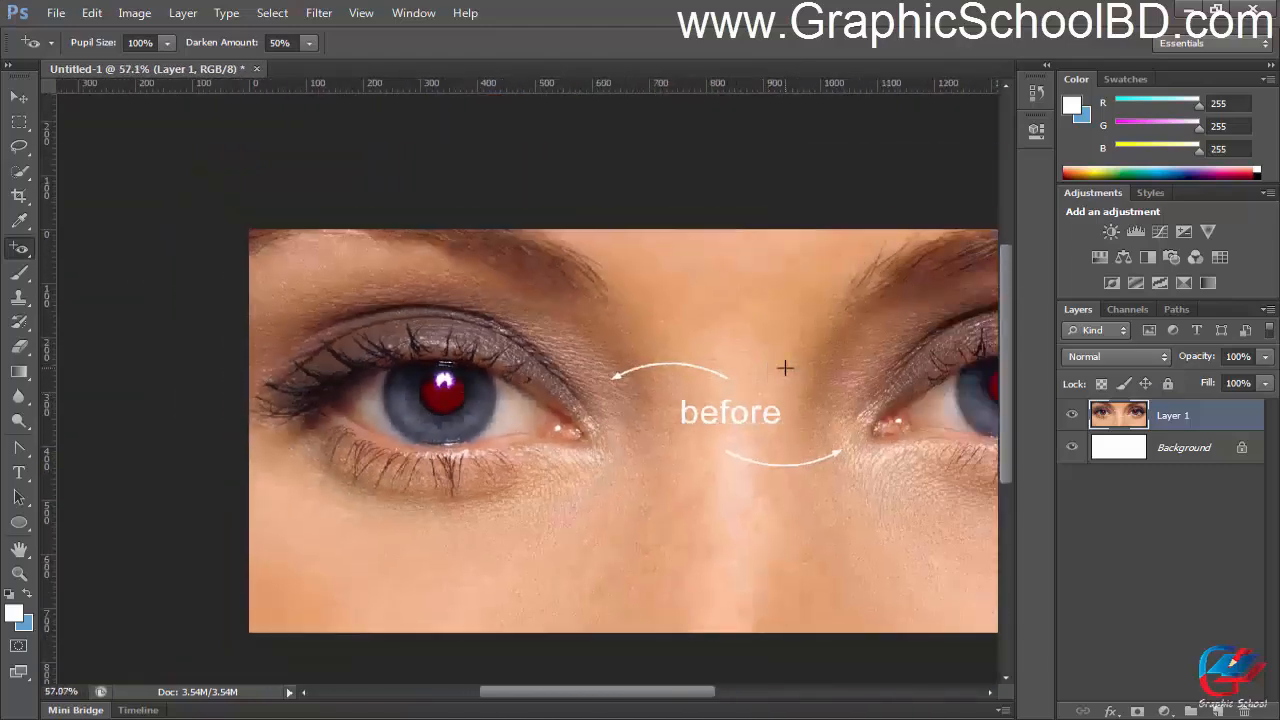
scroll(577, 354, "down", 2)
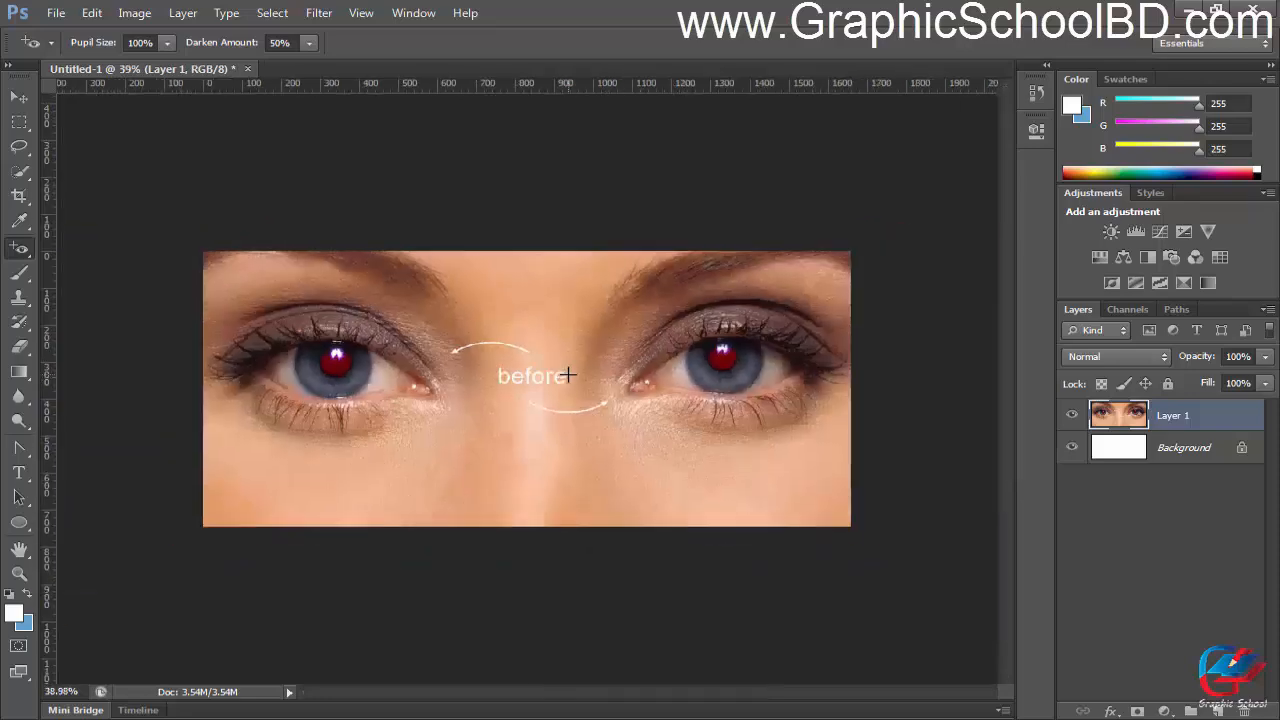
scroll(563, 300, "up", 1)
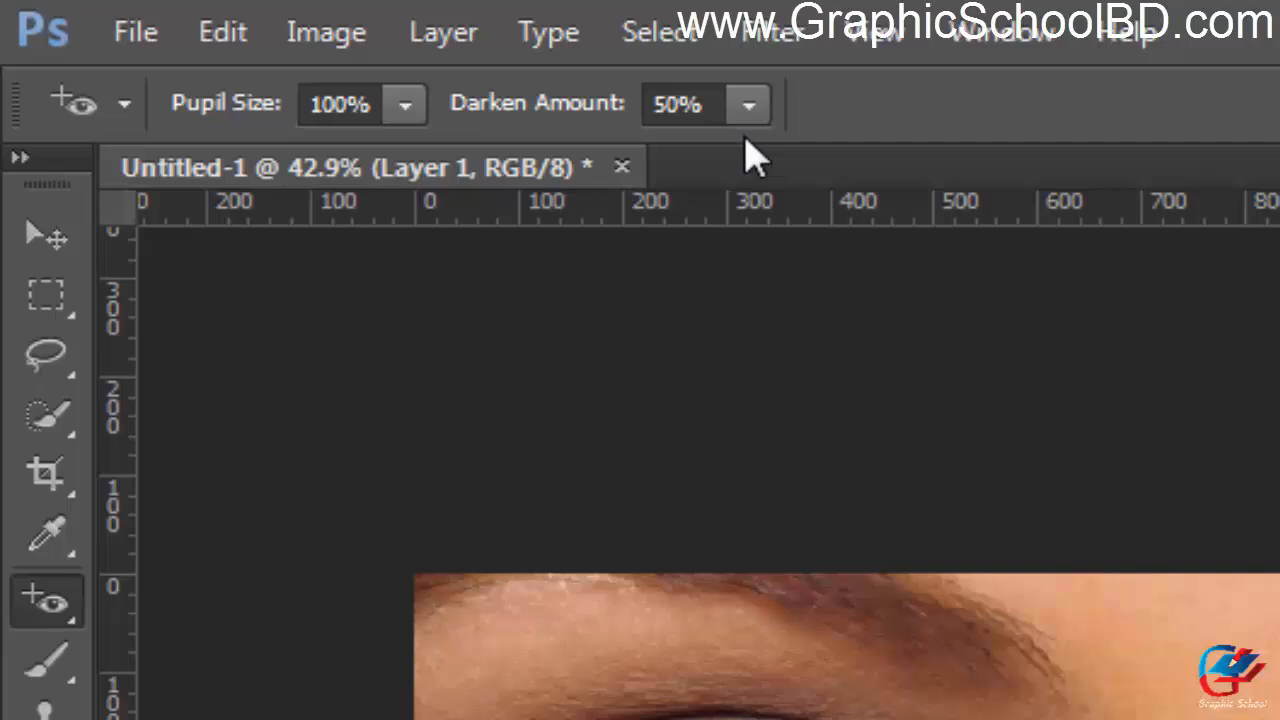
left_click(660, 95)
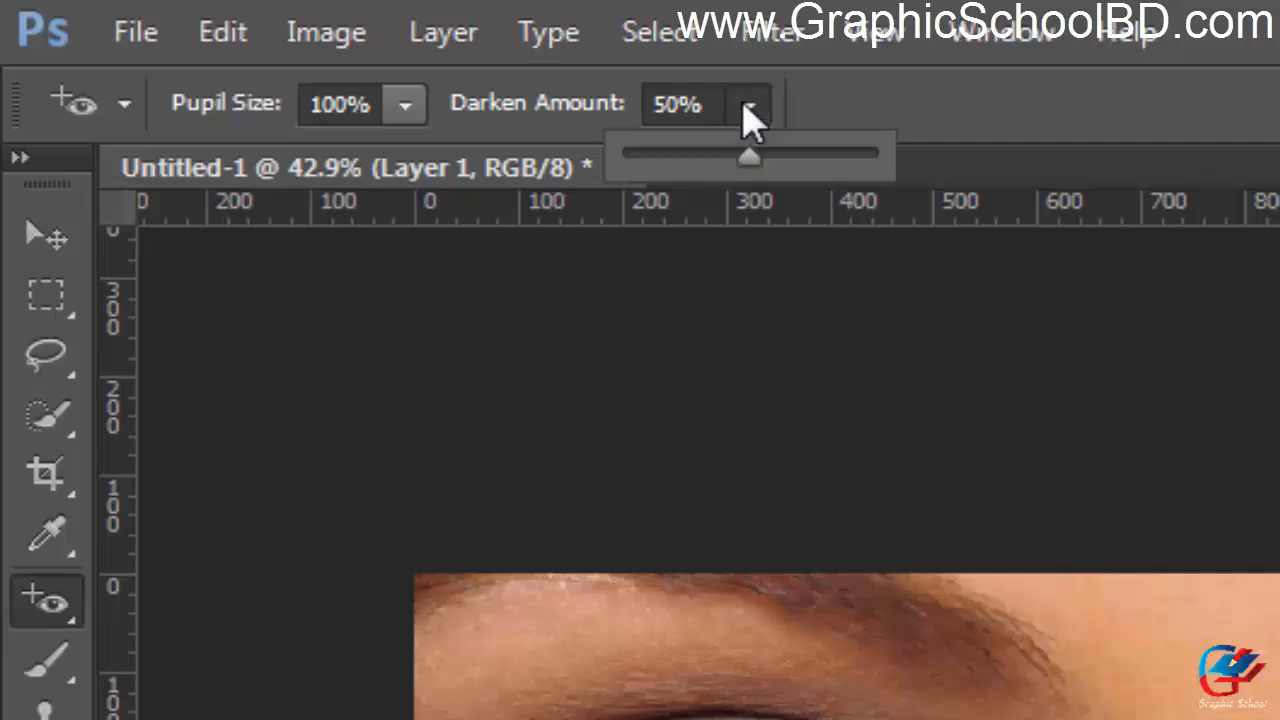
left_click(743, 104)
left_click(745, 112)
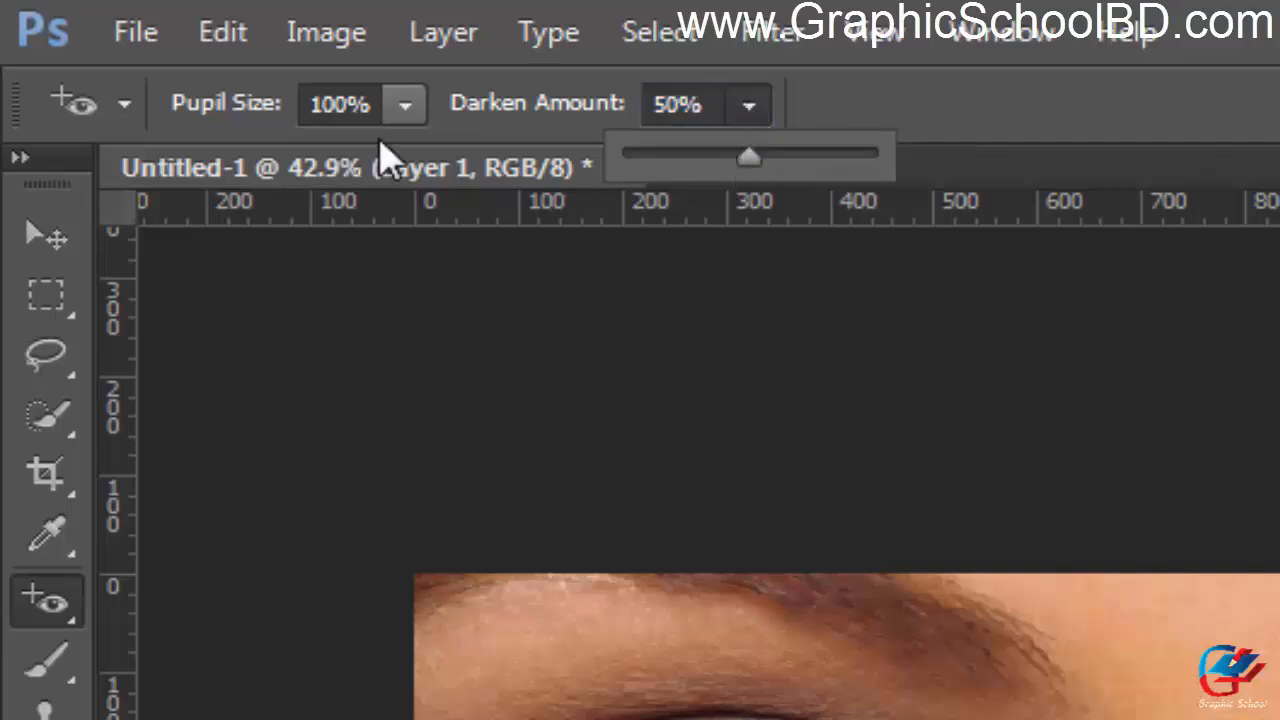
left_click(413, 114)
left_click(408, 108)
left_click_drag(396, 154, 286, 163)
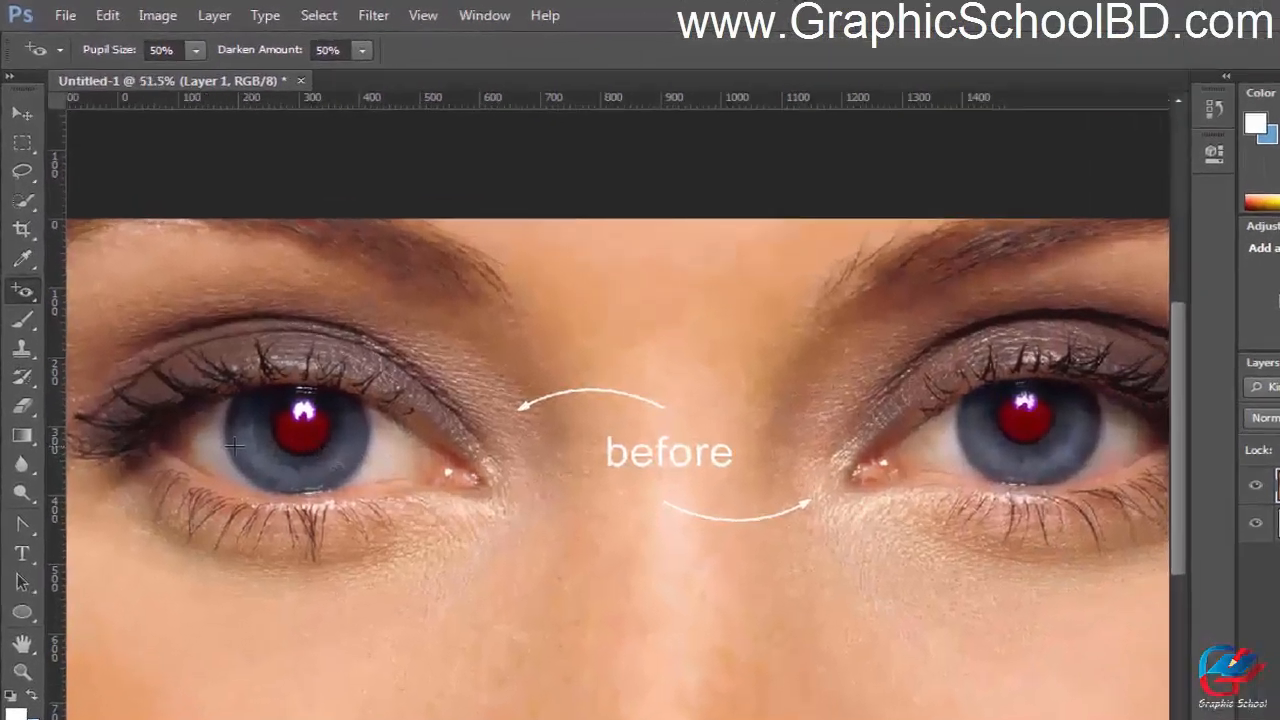
Step: Remove the red from both pupils of the close-up photo with the Red Eye Tool, and check the whole image
scroll(235, 447, "down", 1)
right_click(24, 292)
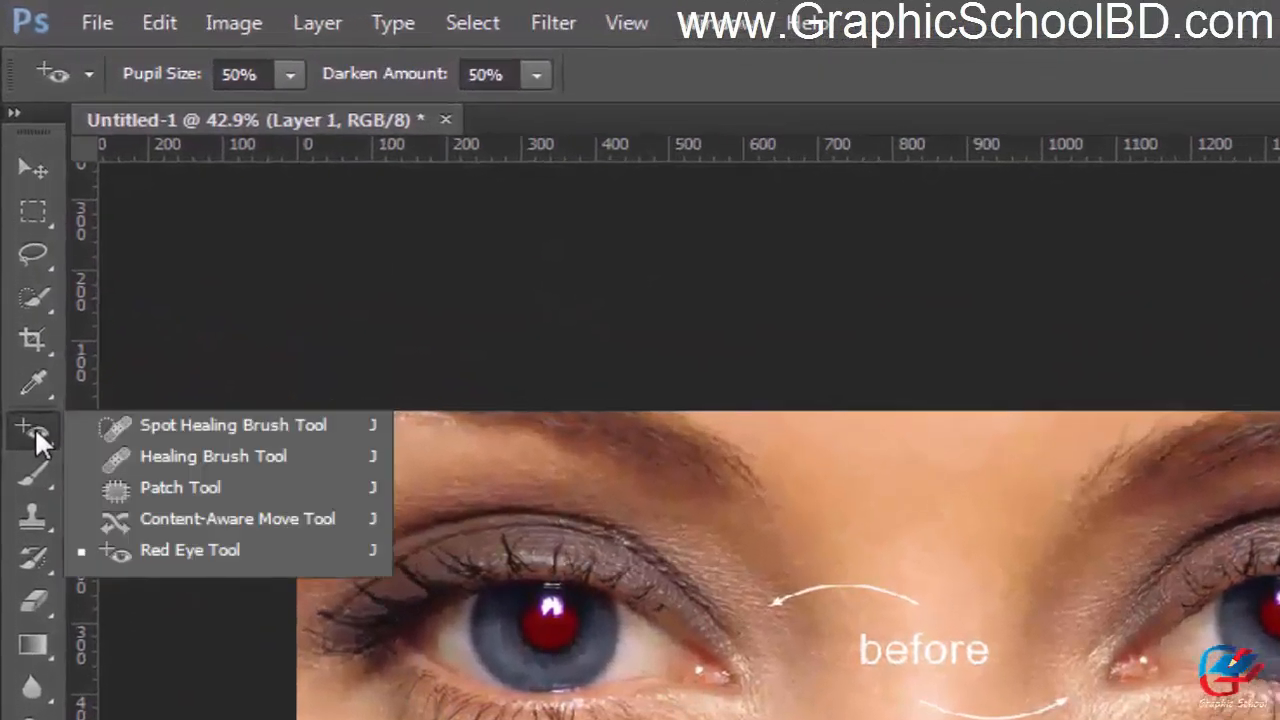
left_click(236, 548)
scroll(811, 655, "up", 3)
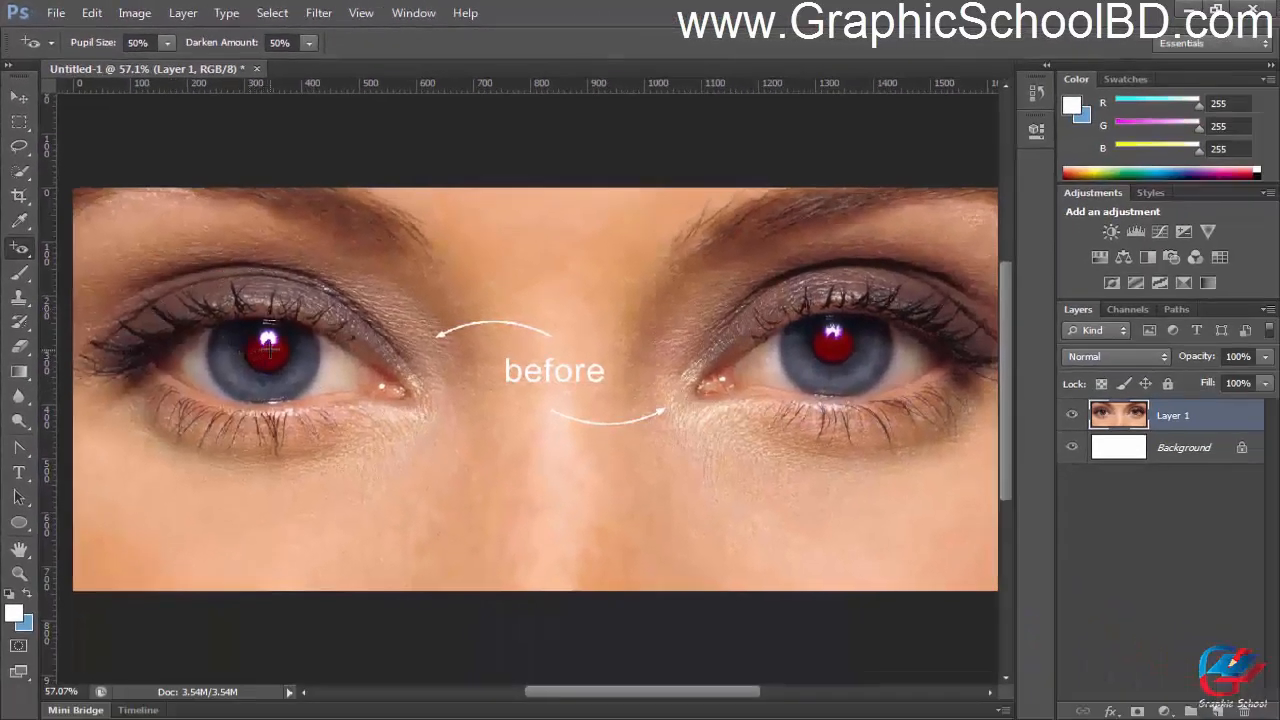
left_click(266, 347)
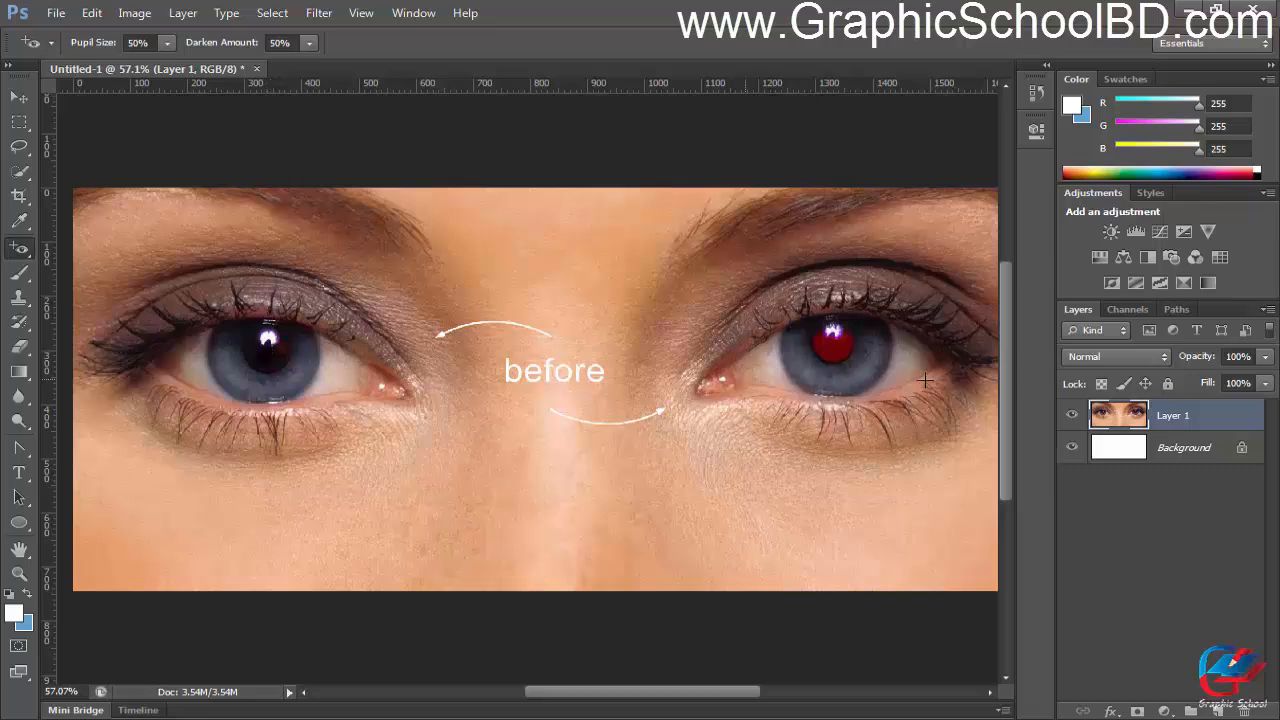
left_click(837, 349)
scroll(722, 412, "down", 4)
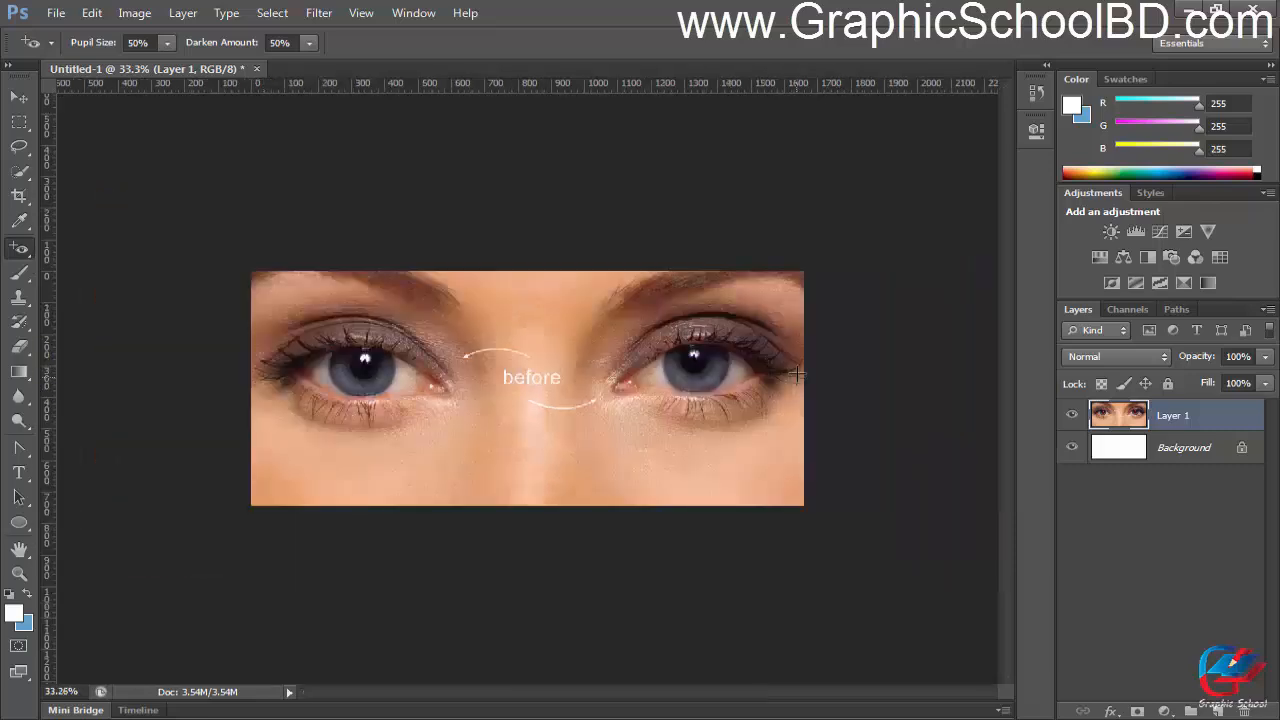
scroll(605, 457, "down", 2)
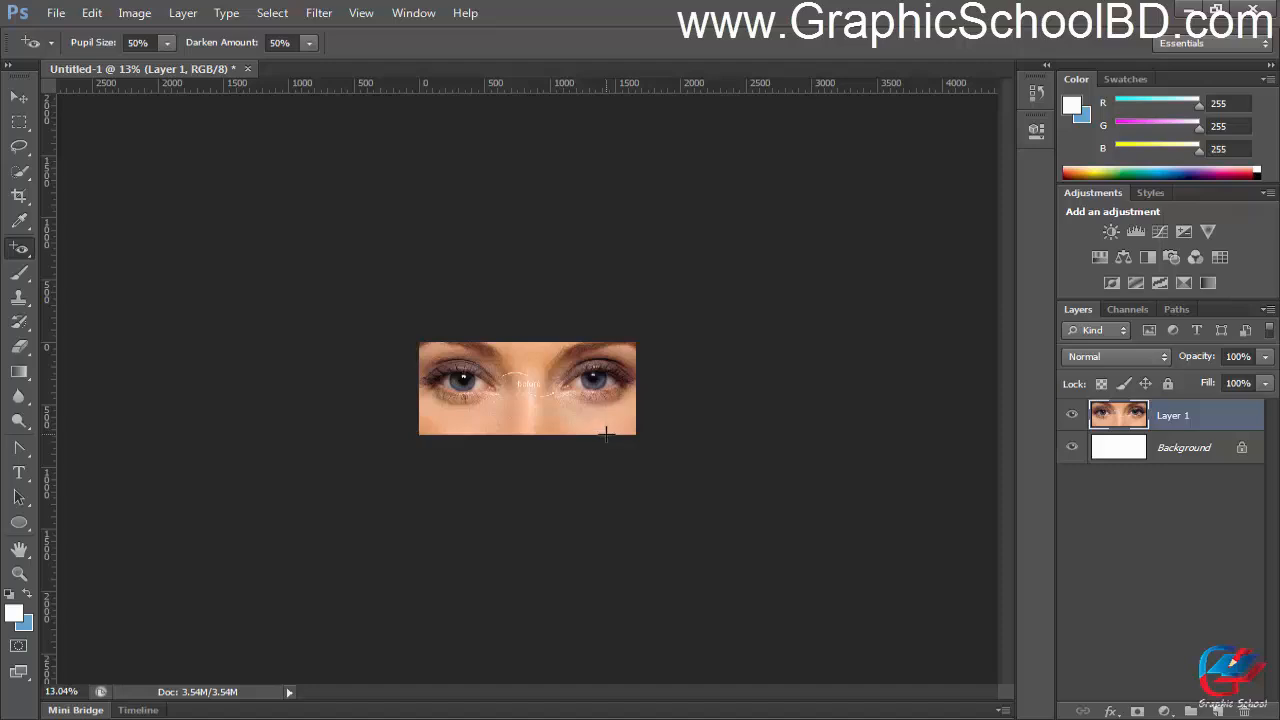
scroll(540, 395, "up", 3)
Step: Switch to the browser, open the red-eyed child's photo at full size from the "red eye" image results, and copy the image
key("alt+Tab")
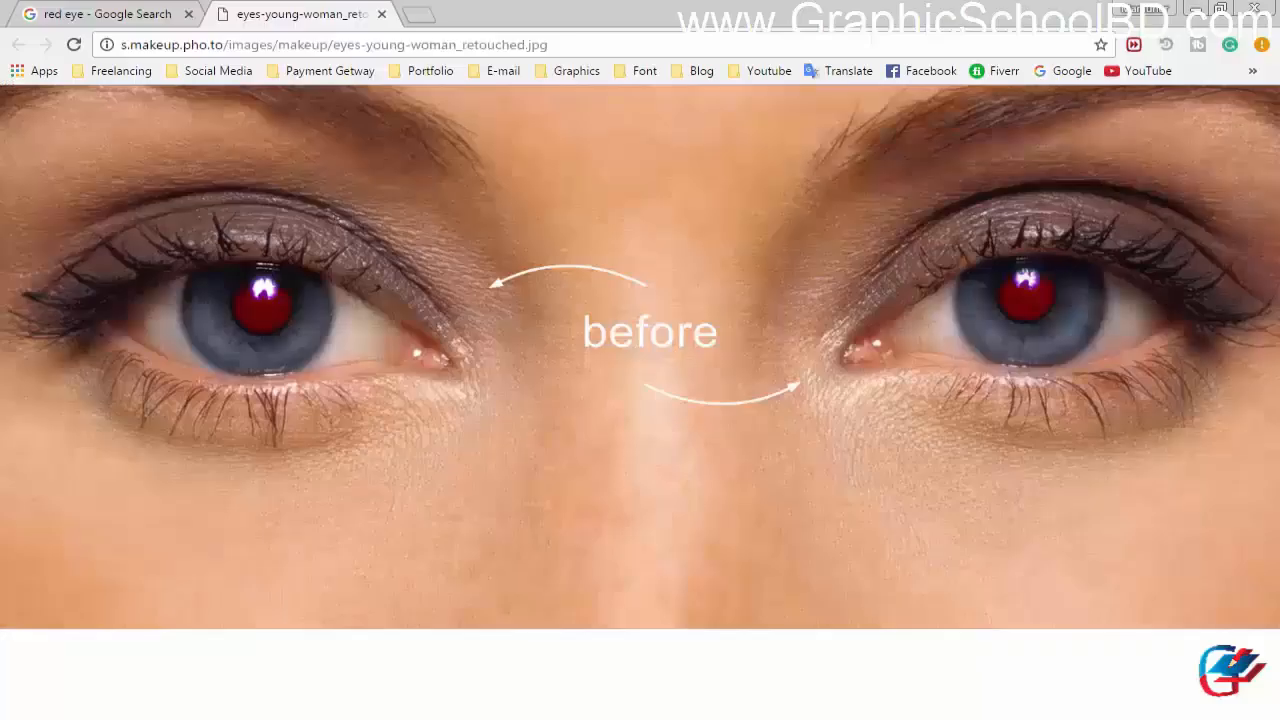
left_click(128, 17)
scroll(557, 397, "down", 2)
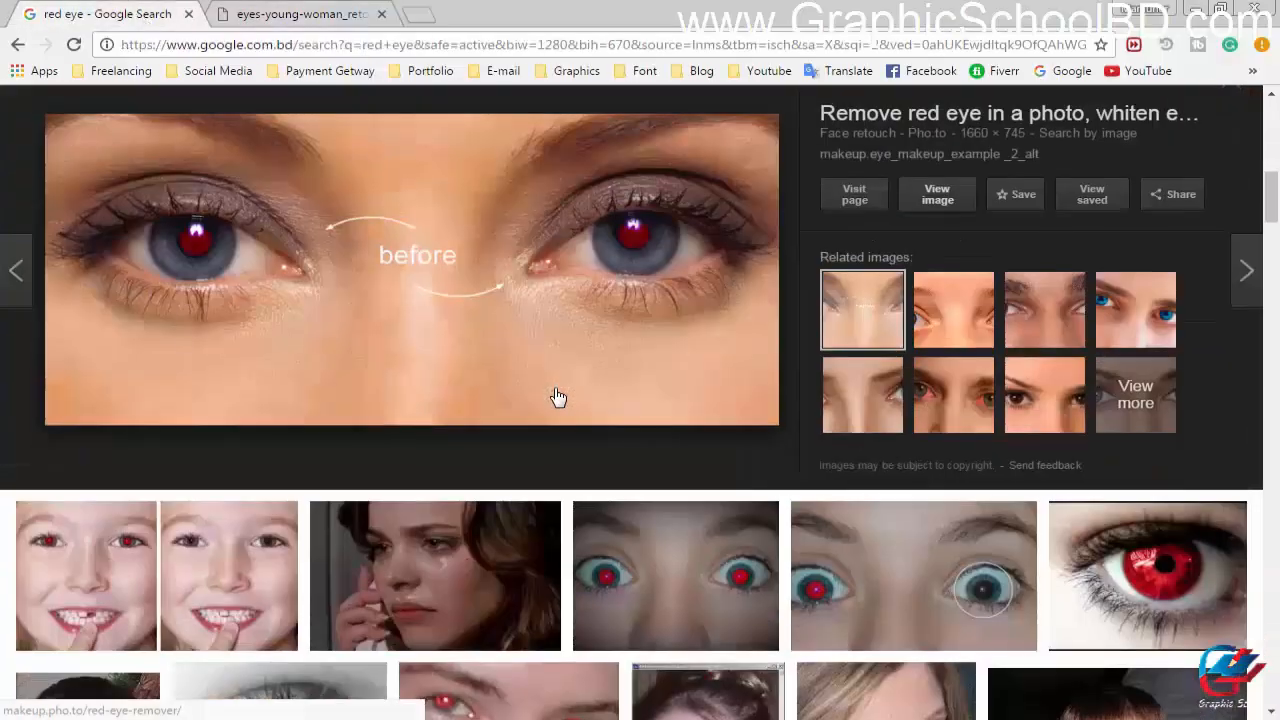
scroll(563, 390, "up", 4)
left_click(716, 290)
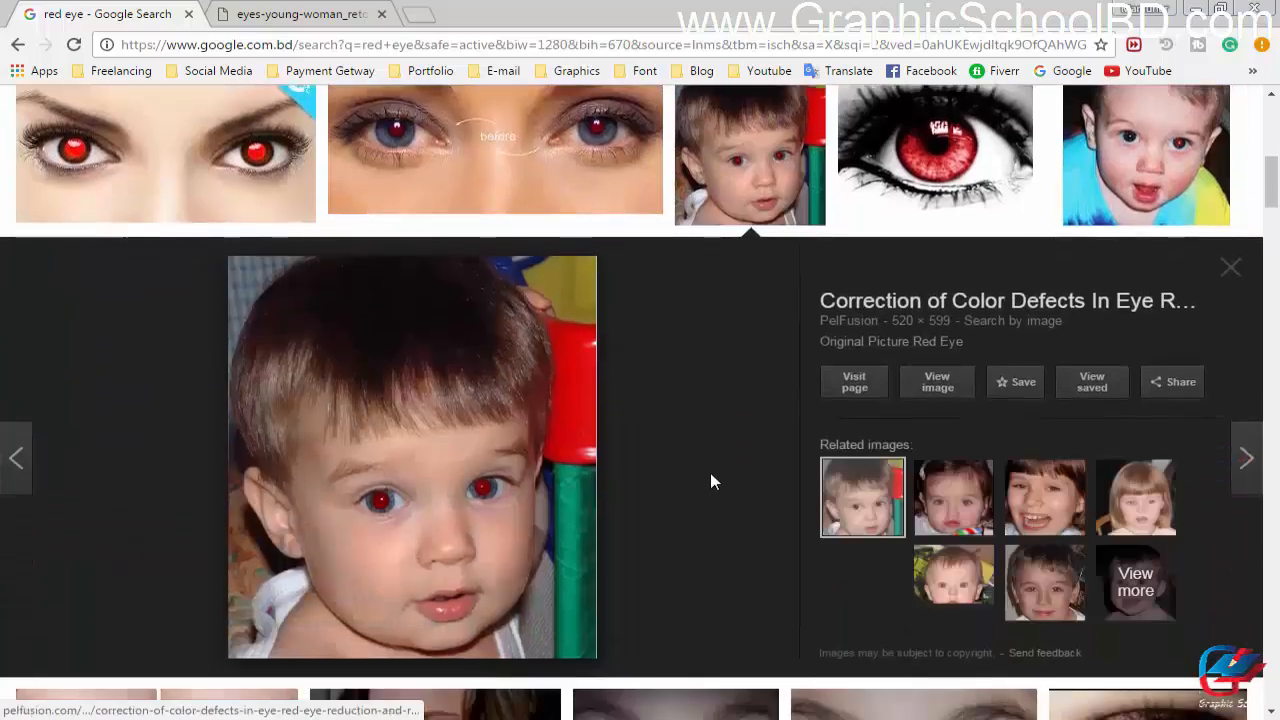
left_click(936, 388)
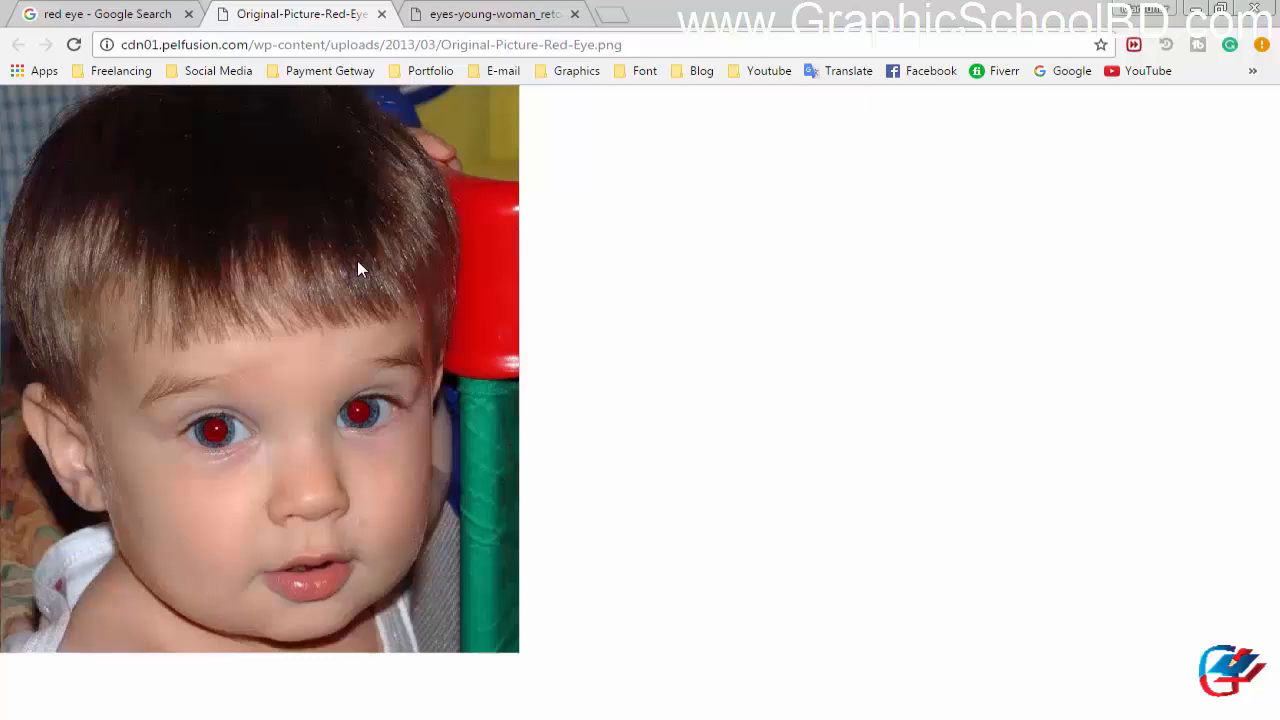
right_click(357, 260)
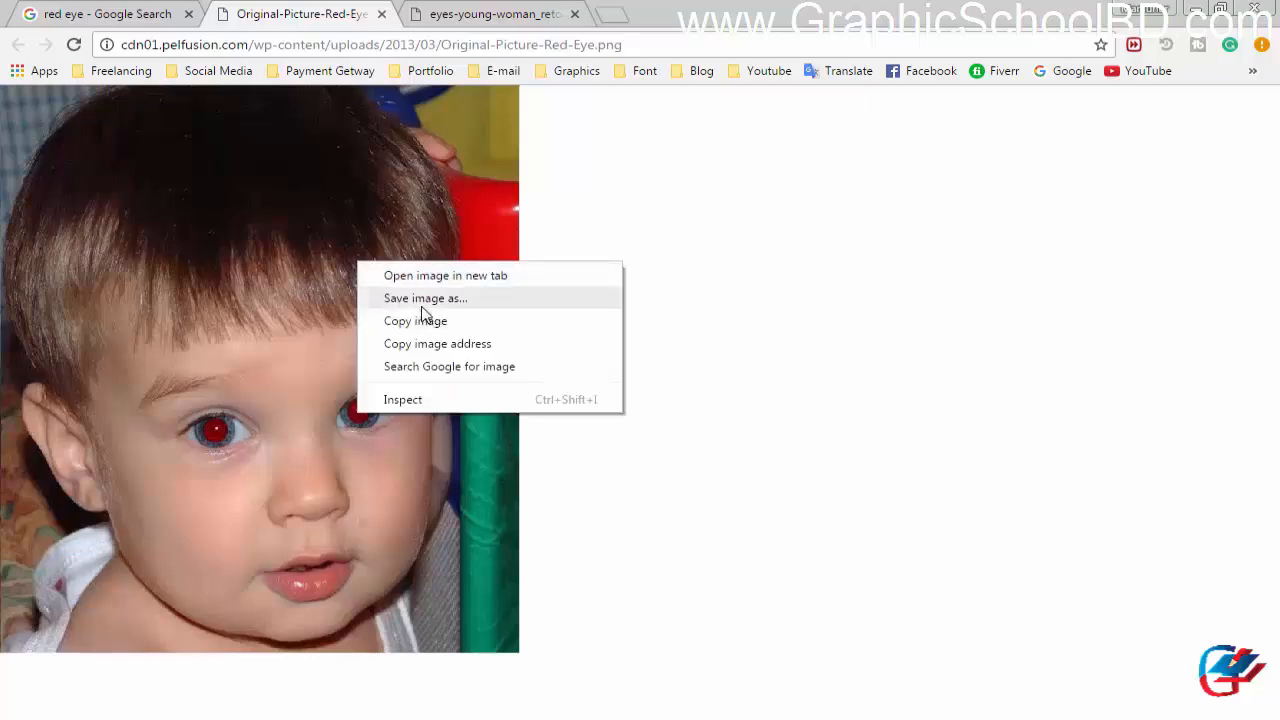
left_click(420, 320)
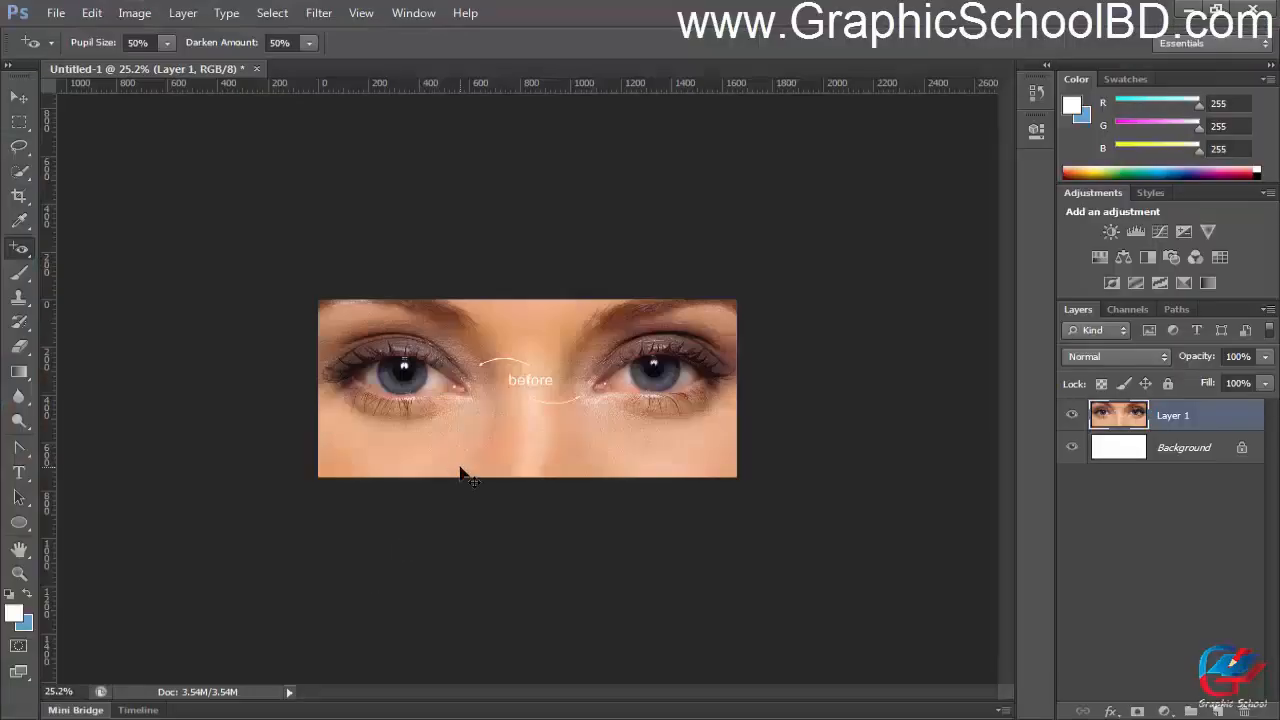
Step: Switch to Photoshop, paste the child's photo as a new layer and hide Layer 1, leaving the Background shown
key("ctrl+v")
key("ctrl+plus")
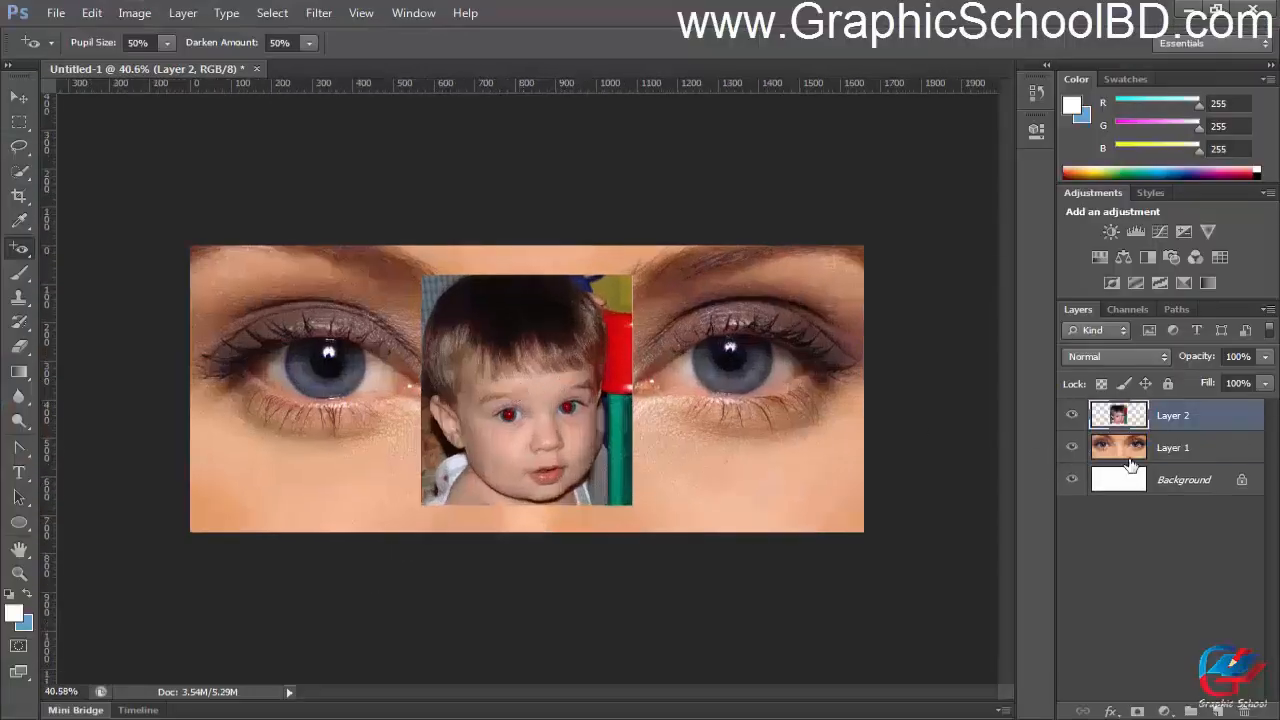
left_click_drag(1074, 449, 1071, 493)
left_click(1072, 479)
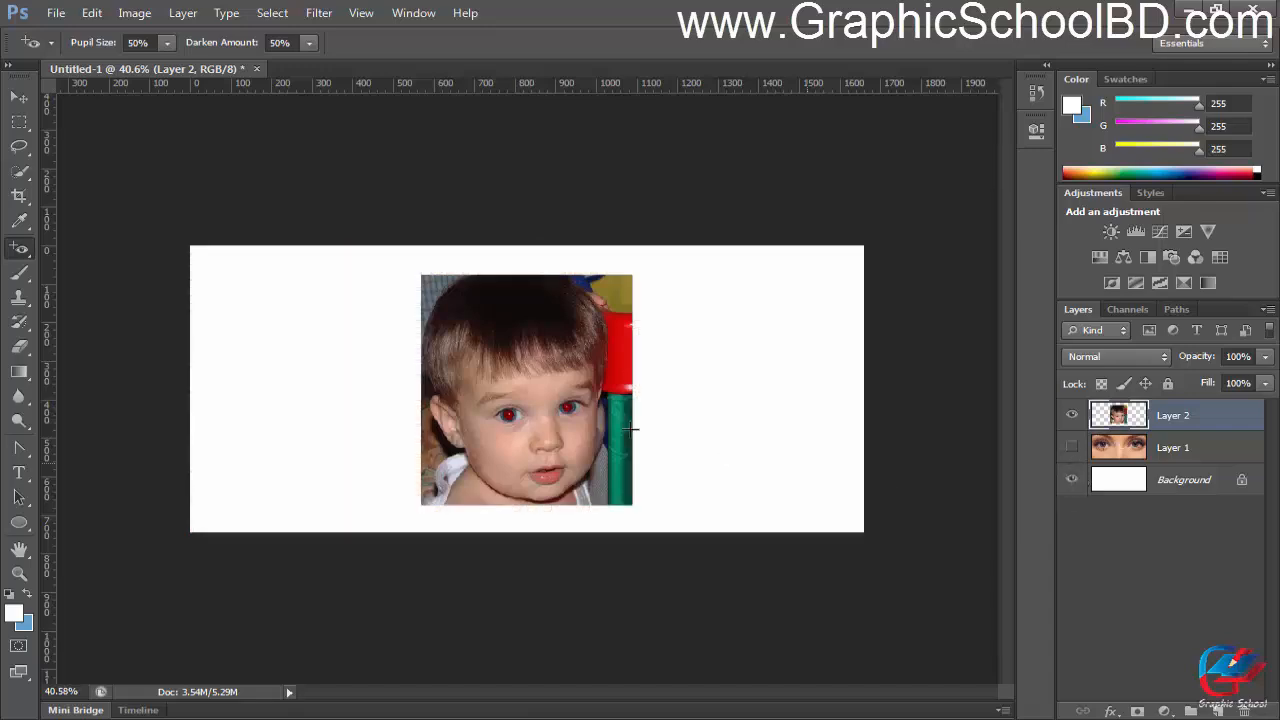
Step: Remove the red from both of the child's pupils on Layer 2 with the Red Eye Tool, and check the whole photo
scroll(520, 425, "up", 10)
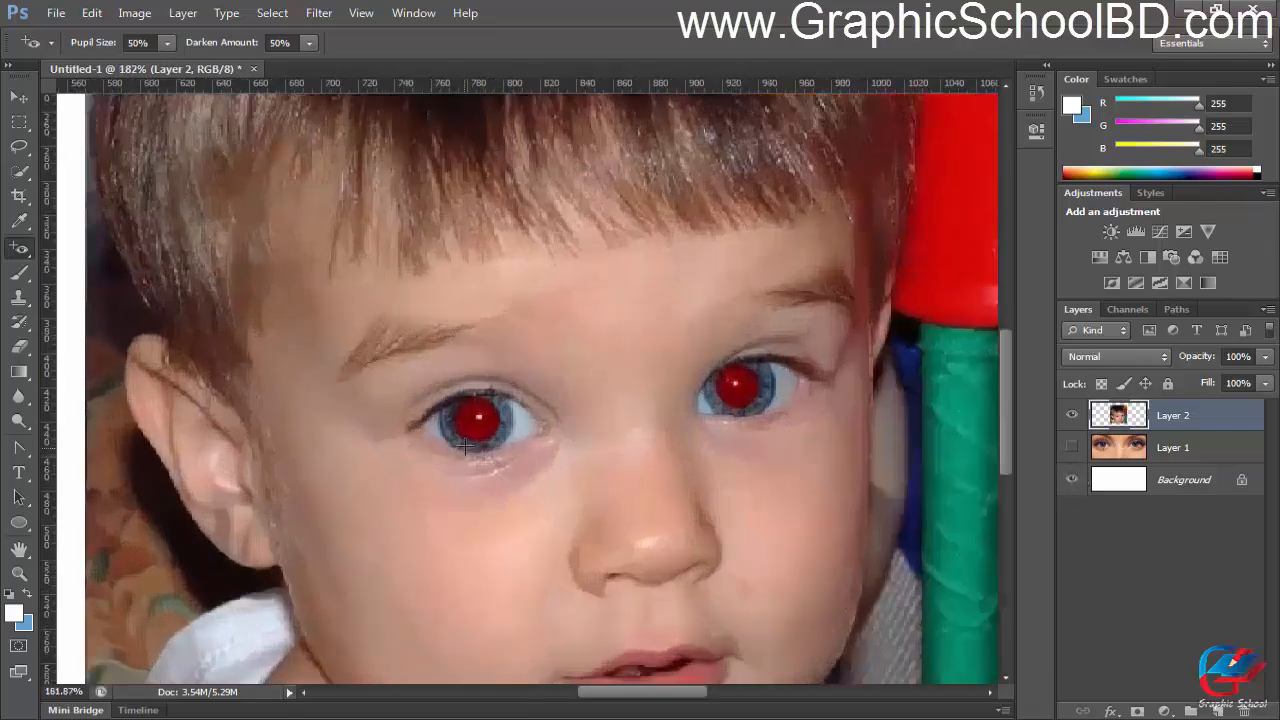
scroll(465, 447, "up", 2)
left_click(486, 410)
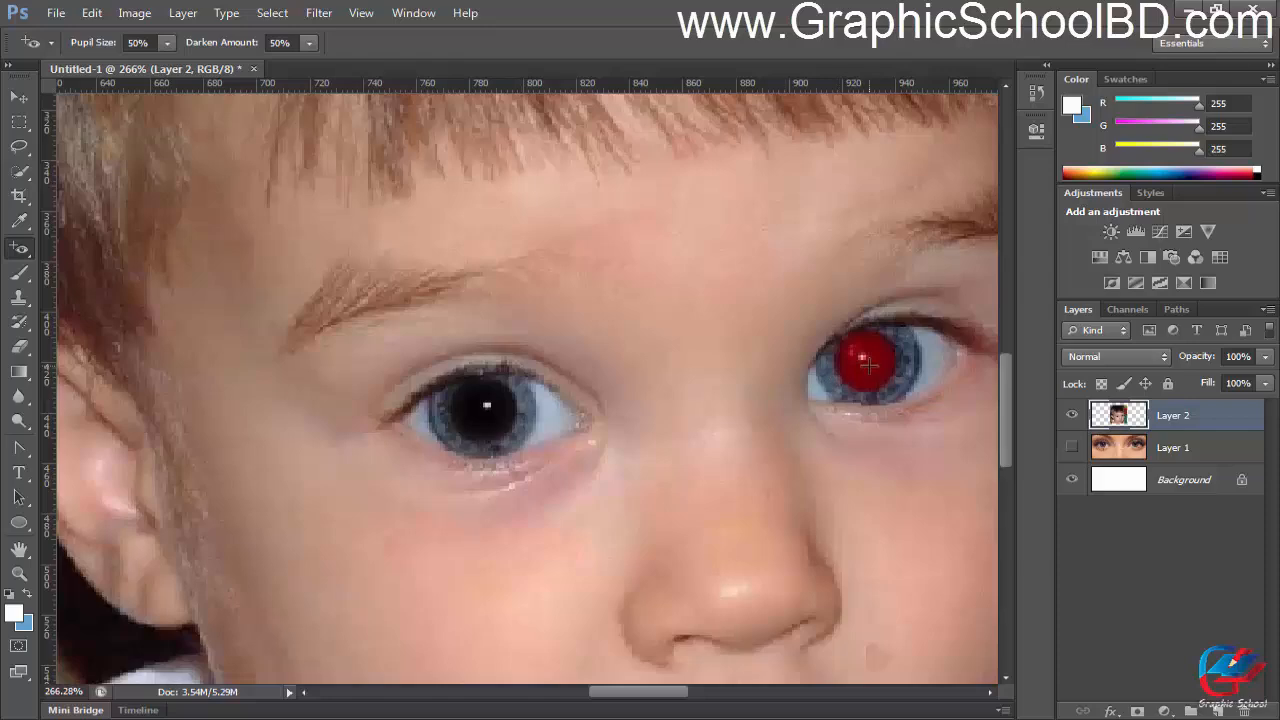
left_click(866, 364)
scroll(767, 445, "down", 10)
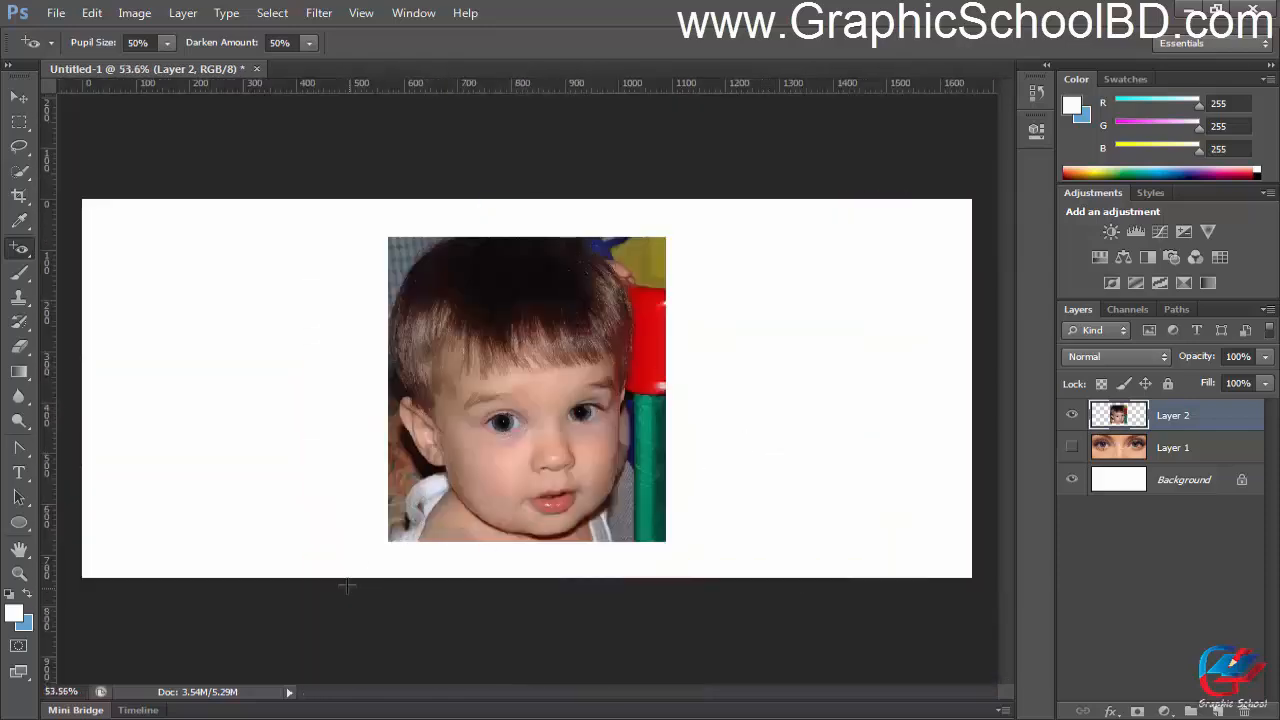
Step: Switch to the browser, open the black-and-white eye with a red iris at full size from the "red eye" results, and copy the image
left_click(245, 719)
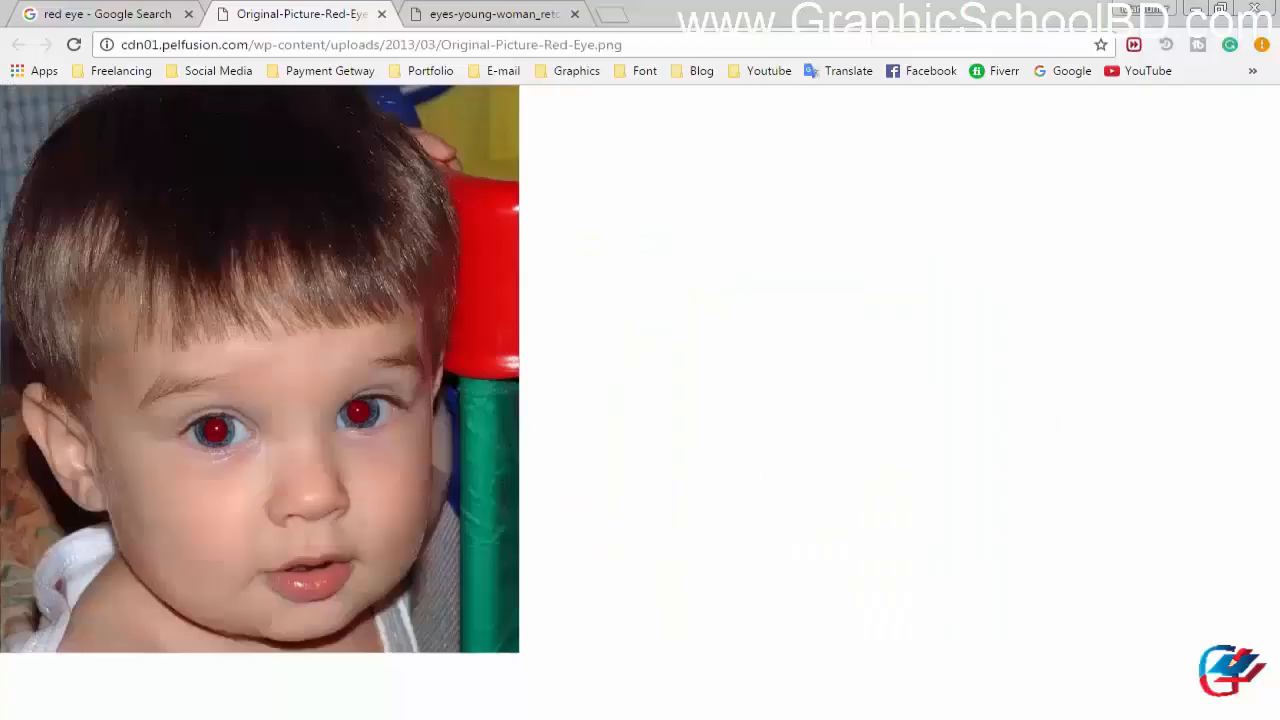
left_click(100, 14)
scroll(620, 337, "up", 5)
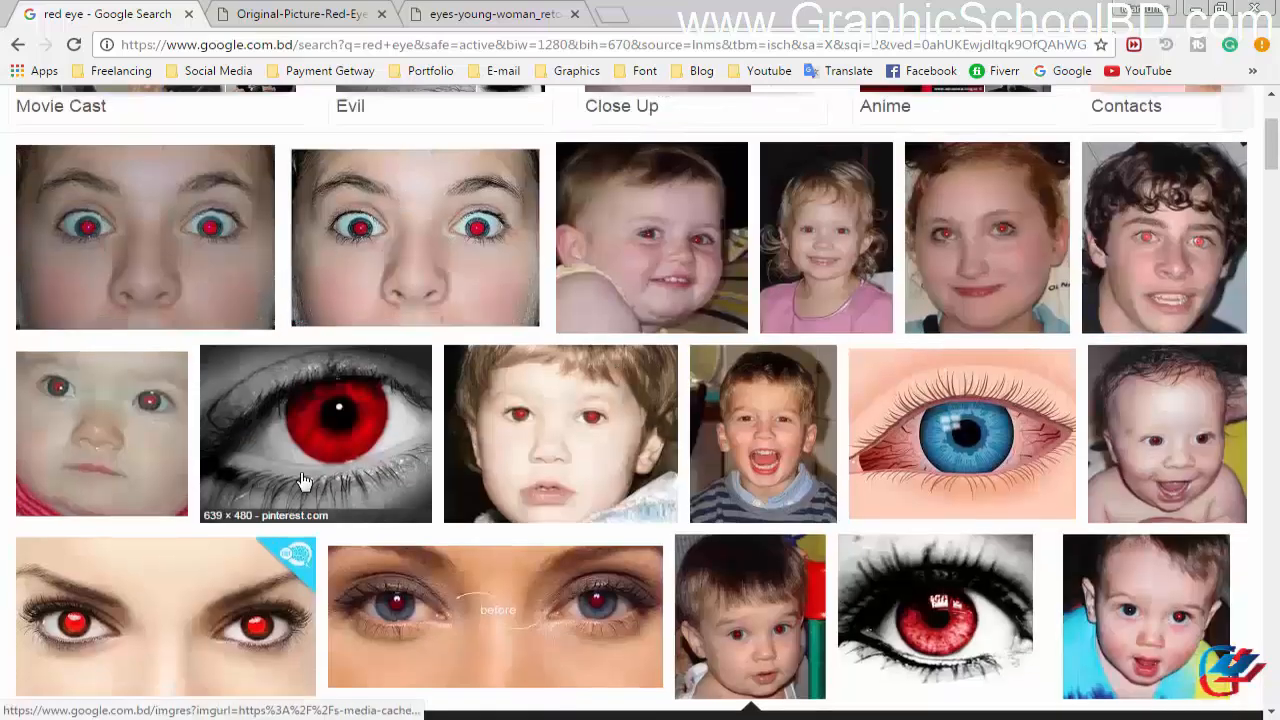
left_click(335, 432)
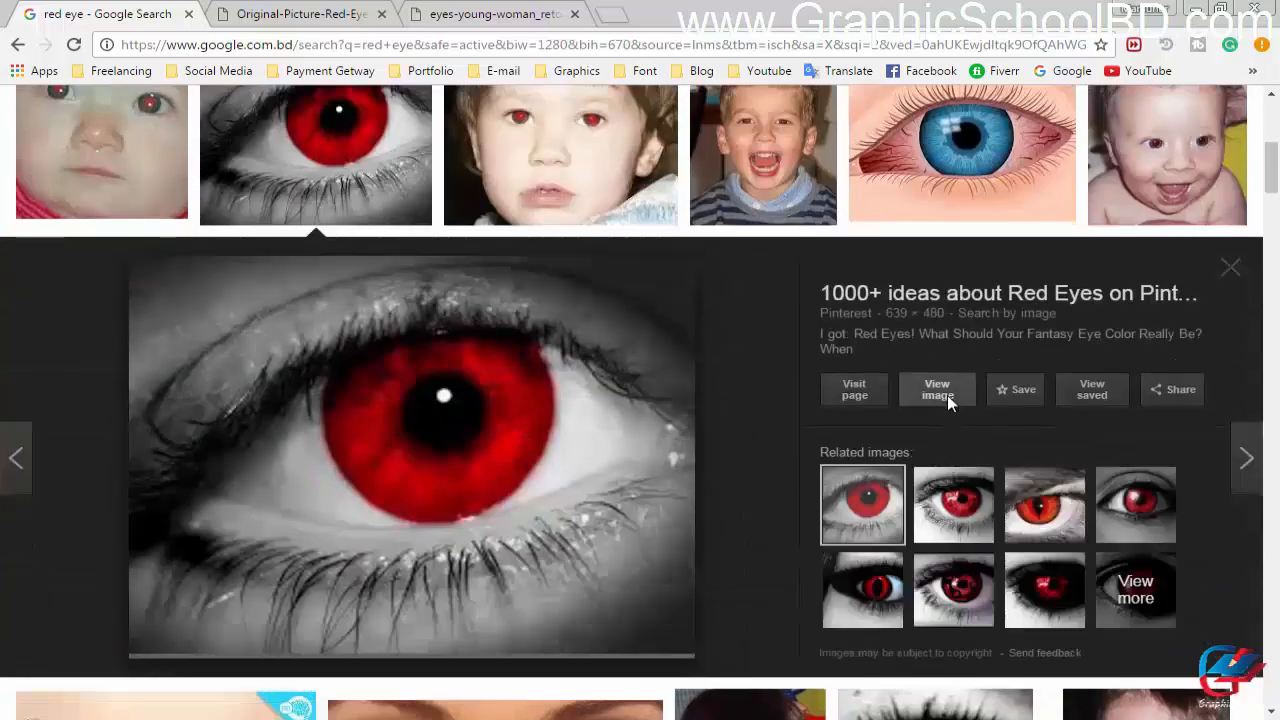
left_click(940, 392)
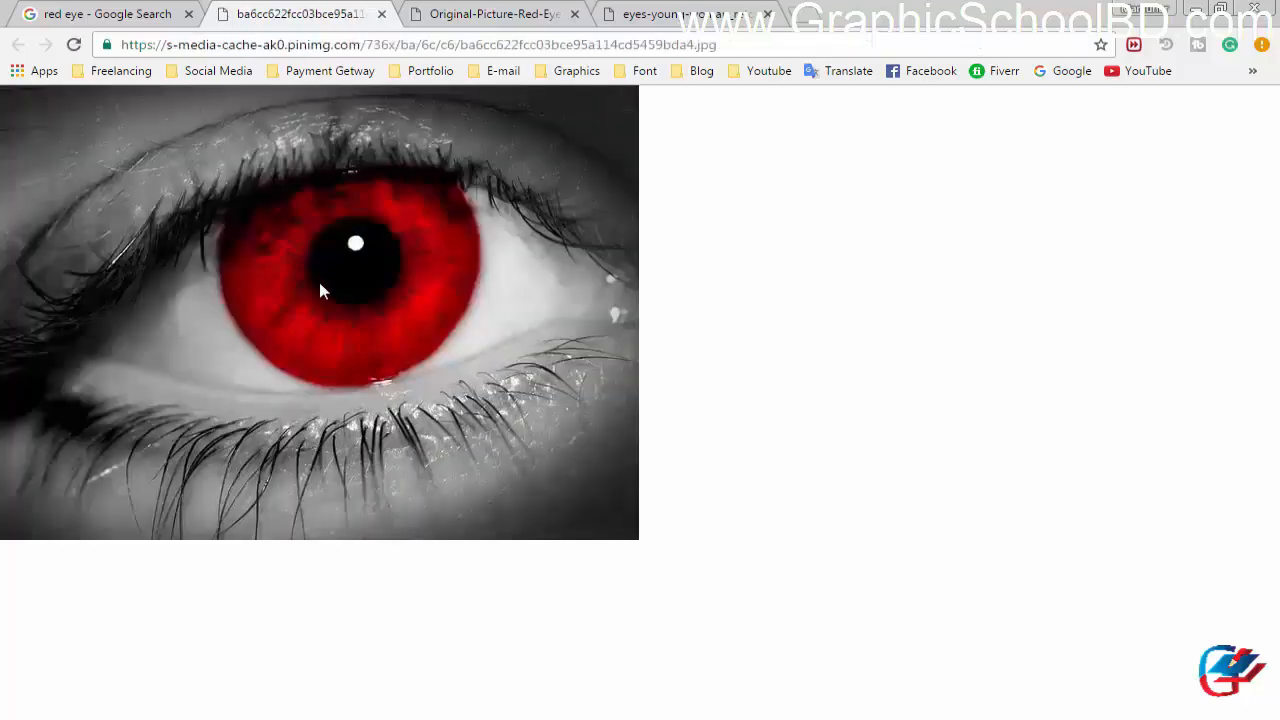
right_click(318, 244)
left_click(396, 306)
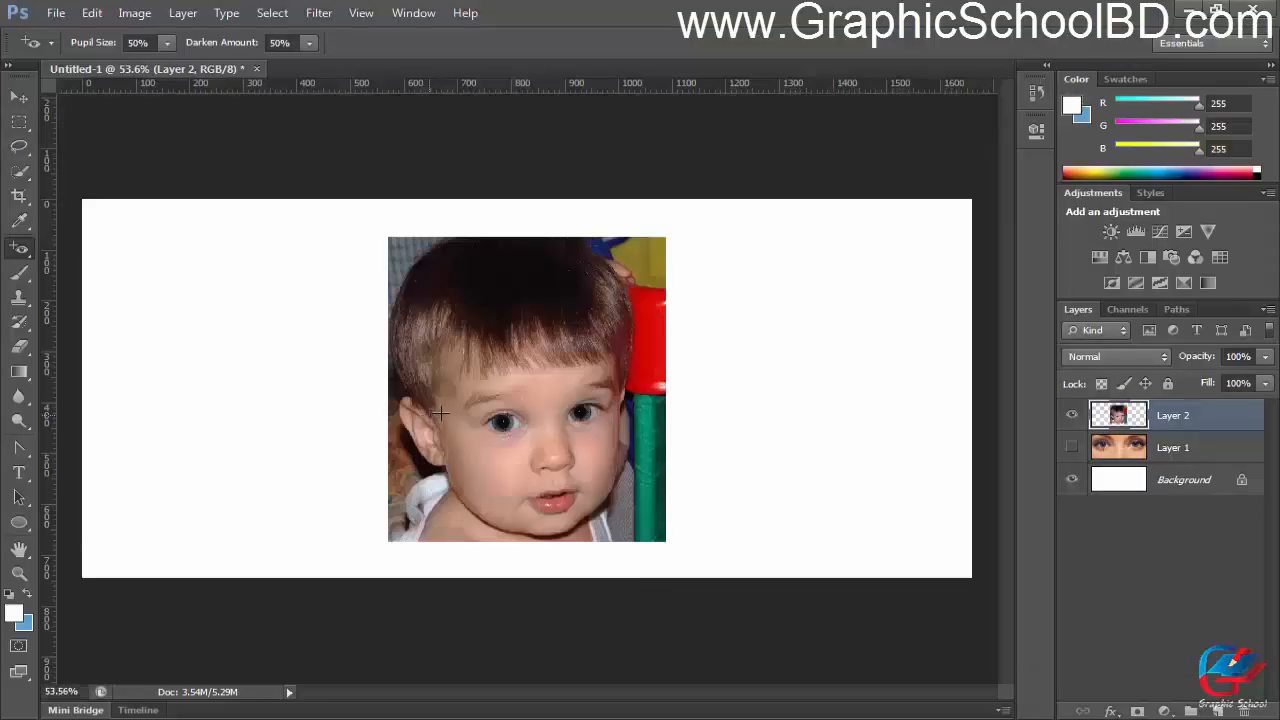
Step: Switch to Photoshop, paste the red-iris eye image as a new layer, and hide Layer 2
key("ctrl+v")
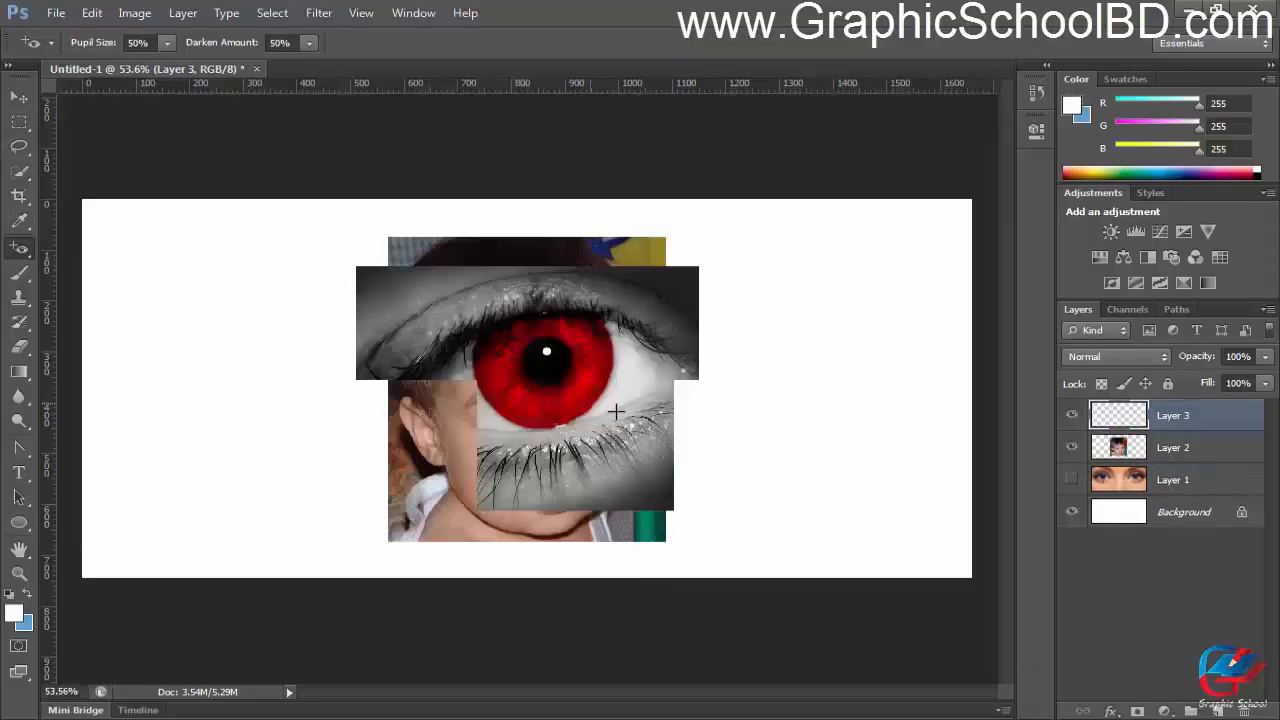
left_click(1071, 448)
scroll(560, 380, "up", 5)
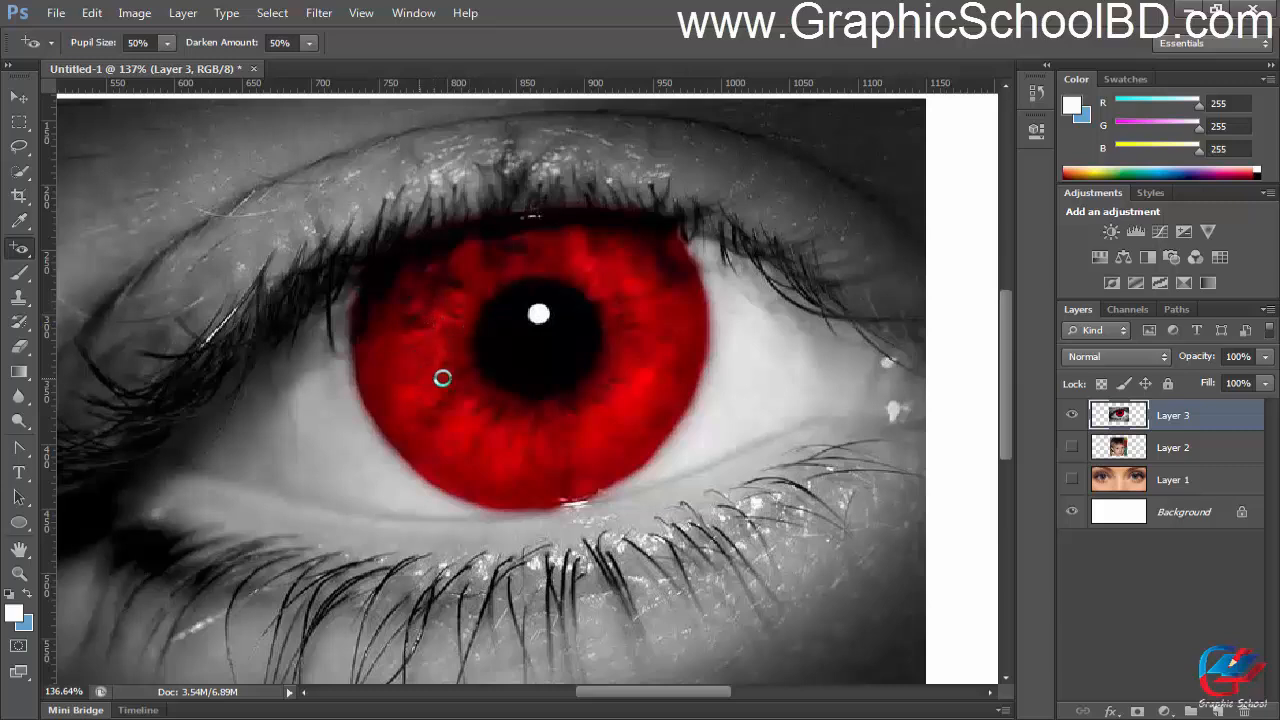
Step: Try the Red Eye Tool on the outer right edge of the red iris, and examine the result at several magnifications
scroll(520, 376, "down", 1)
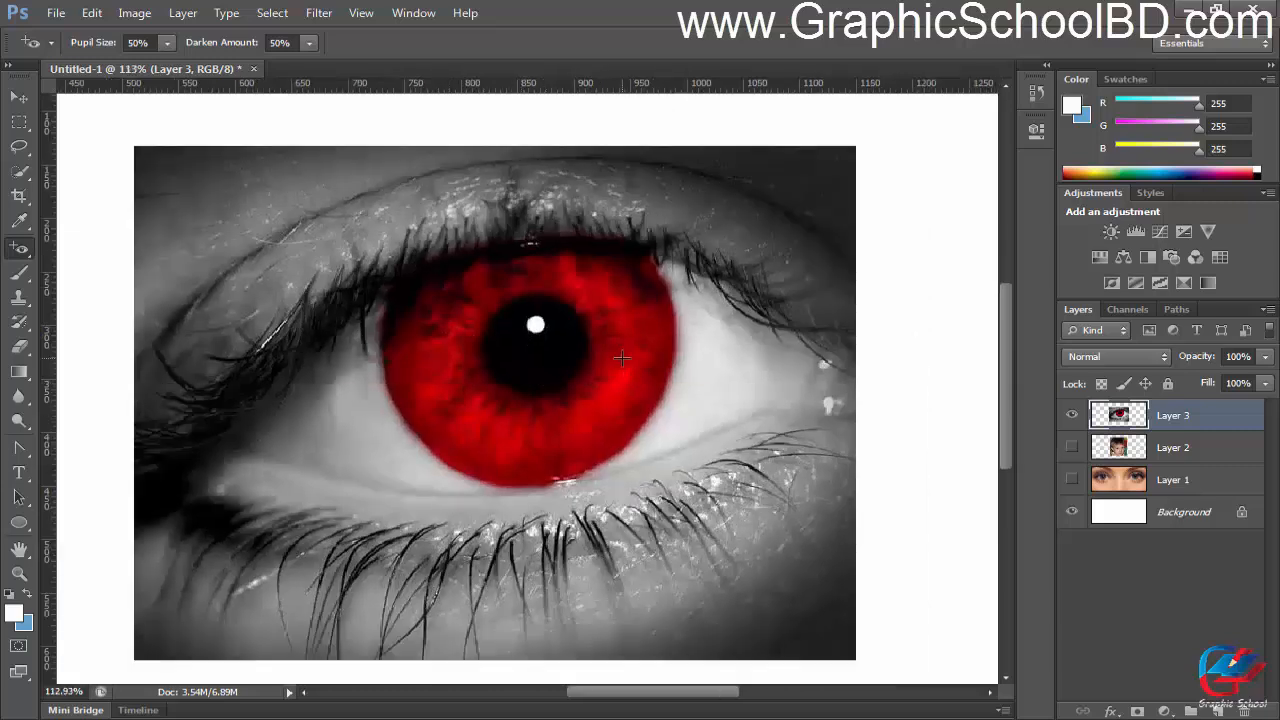
scroll(623, 374, "down", 3)
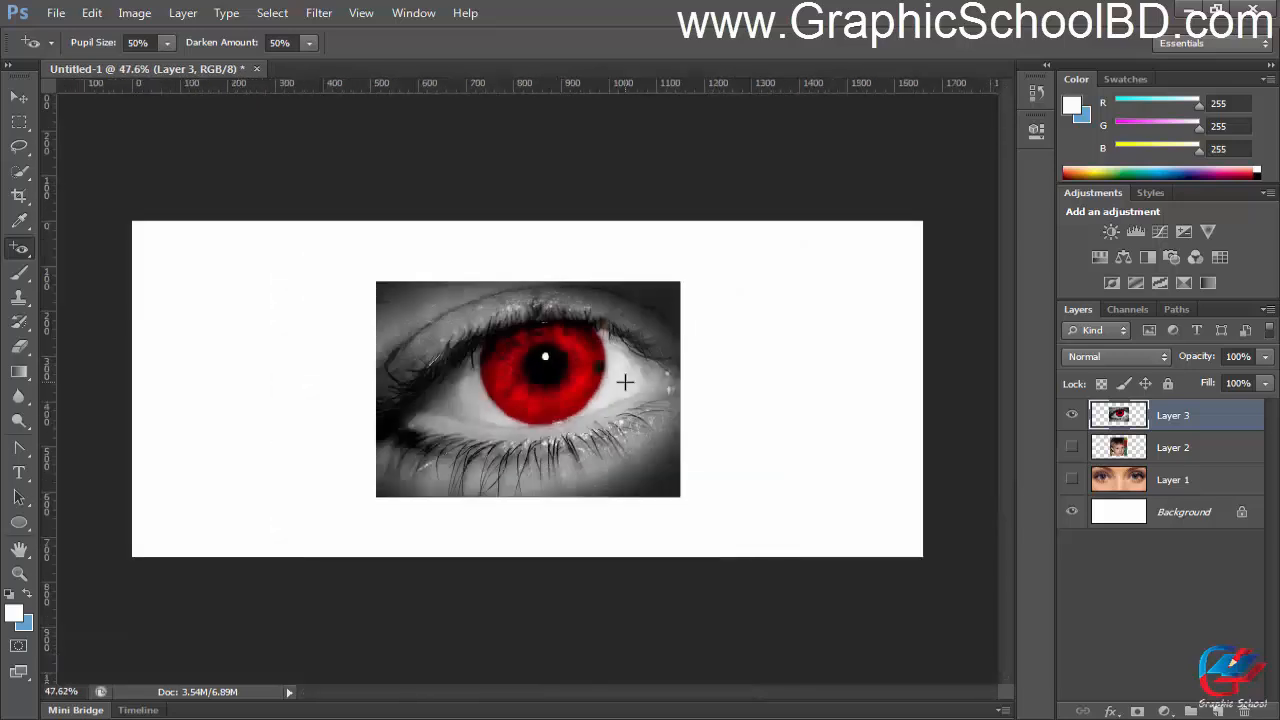
scroll(588, 374, "up", 3)
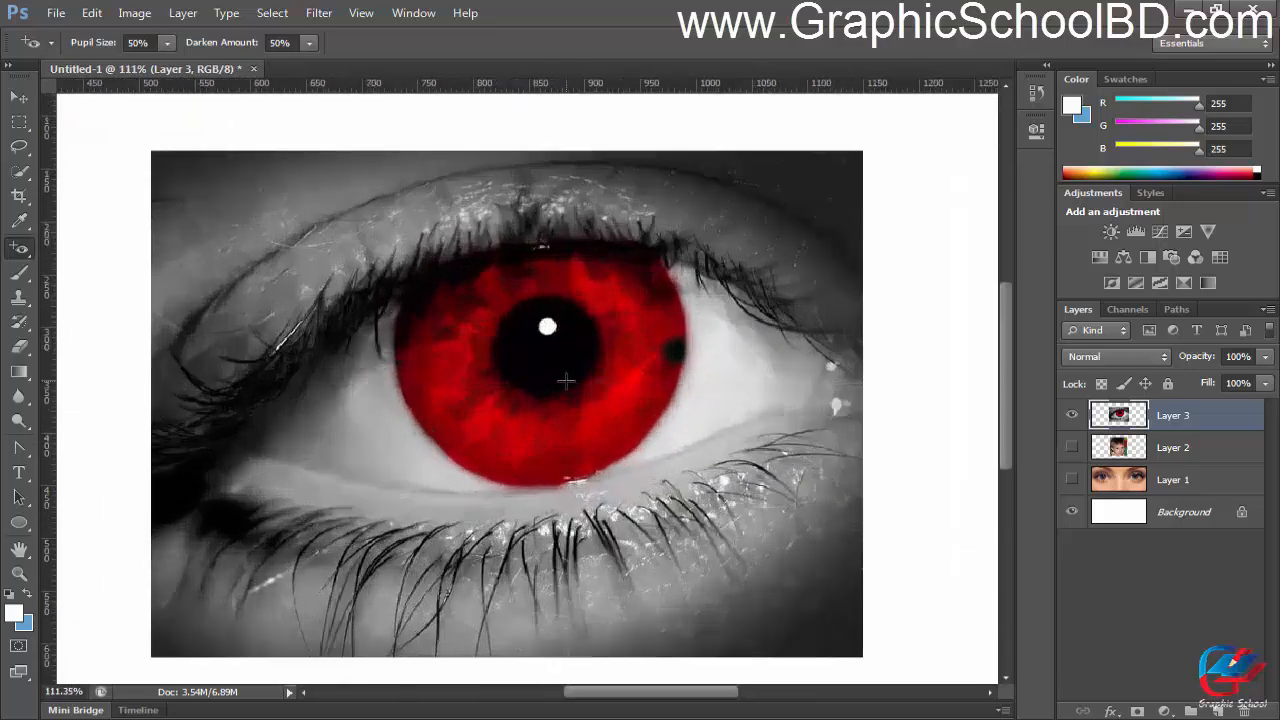
scroll(565, 380, "down", 3)
scroll(565, 380, "down", 2)
scroll(560, 380, "up", 2)
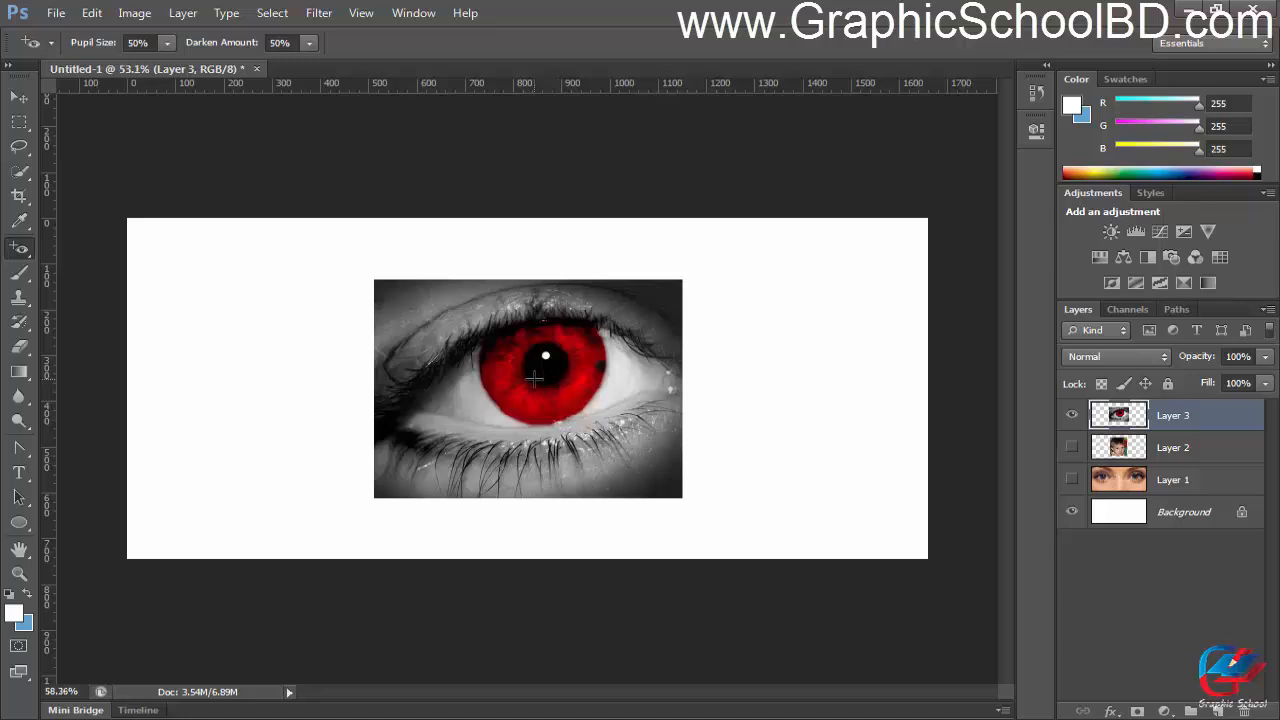
scroll(545, 384, "up", 2)
scroll(539, 380, "up", 1)
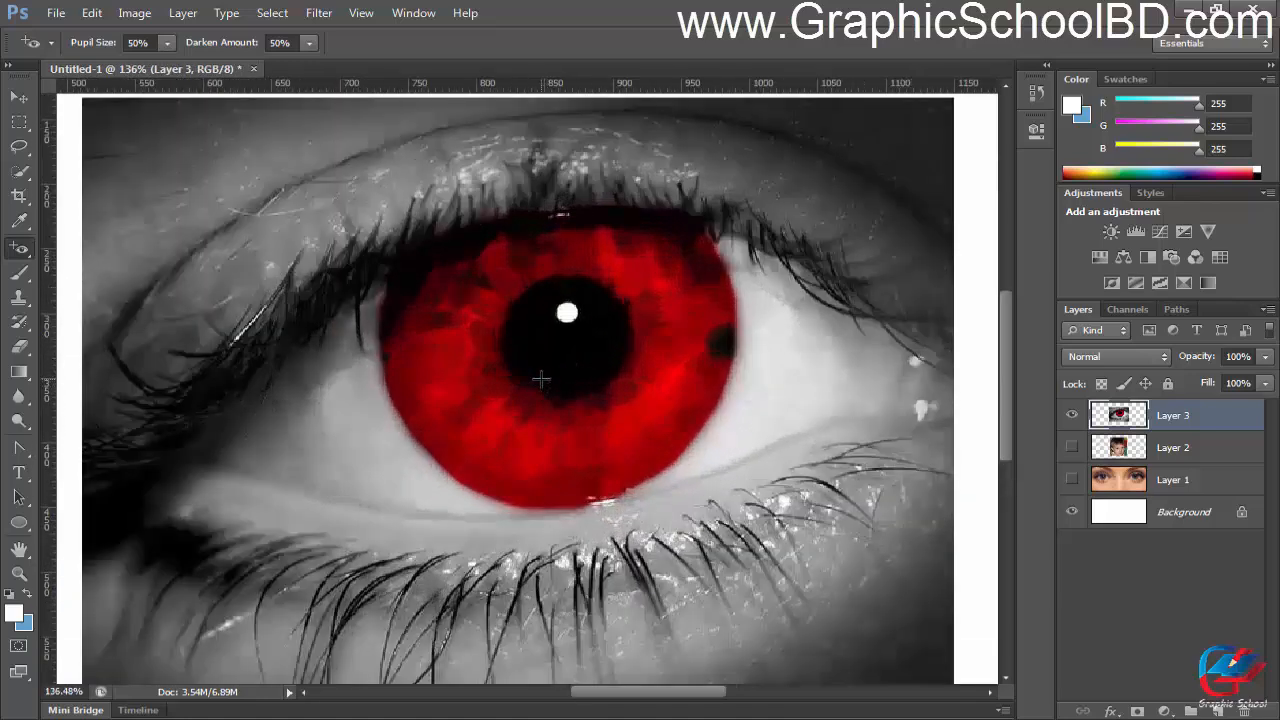
scroll(525, 365, "down", 3)
scroll(553, 397, "up", 2)
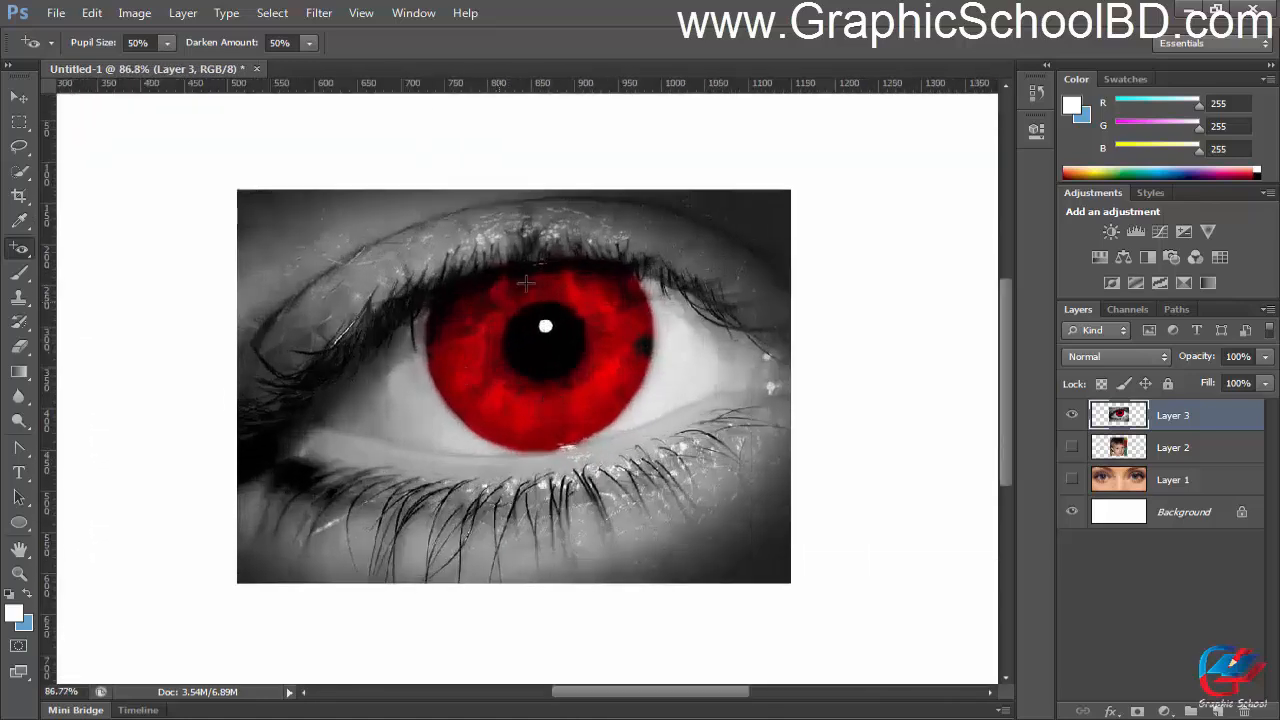
scroll(555, 380, "up", 3)
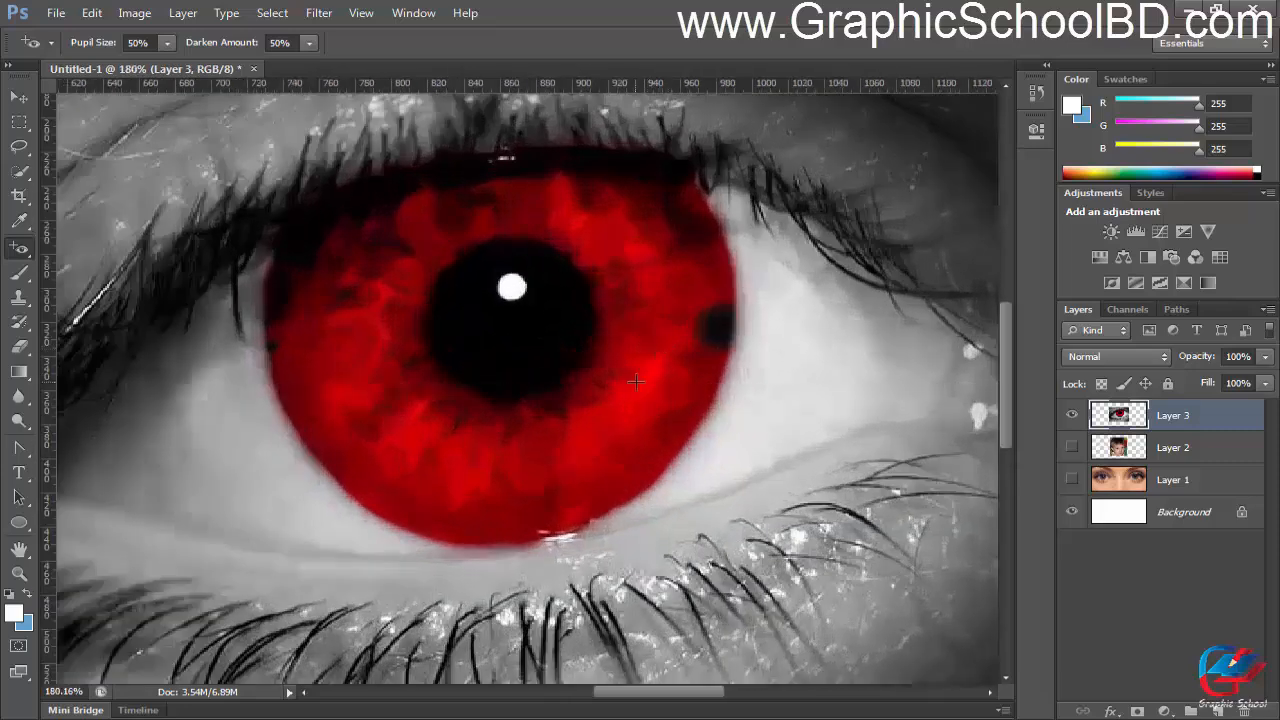
Step: Try the Red Eye Tool on the lower right part of the red iris, and undo the corrections
left_click(647, 392)
left_click(688, 386)
scroll(688, 386, "up", 1)
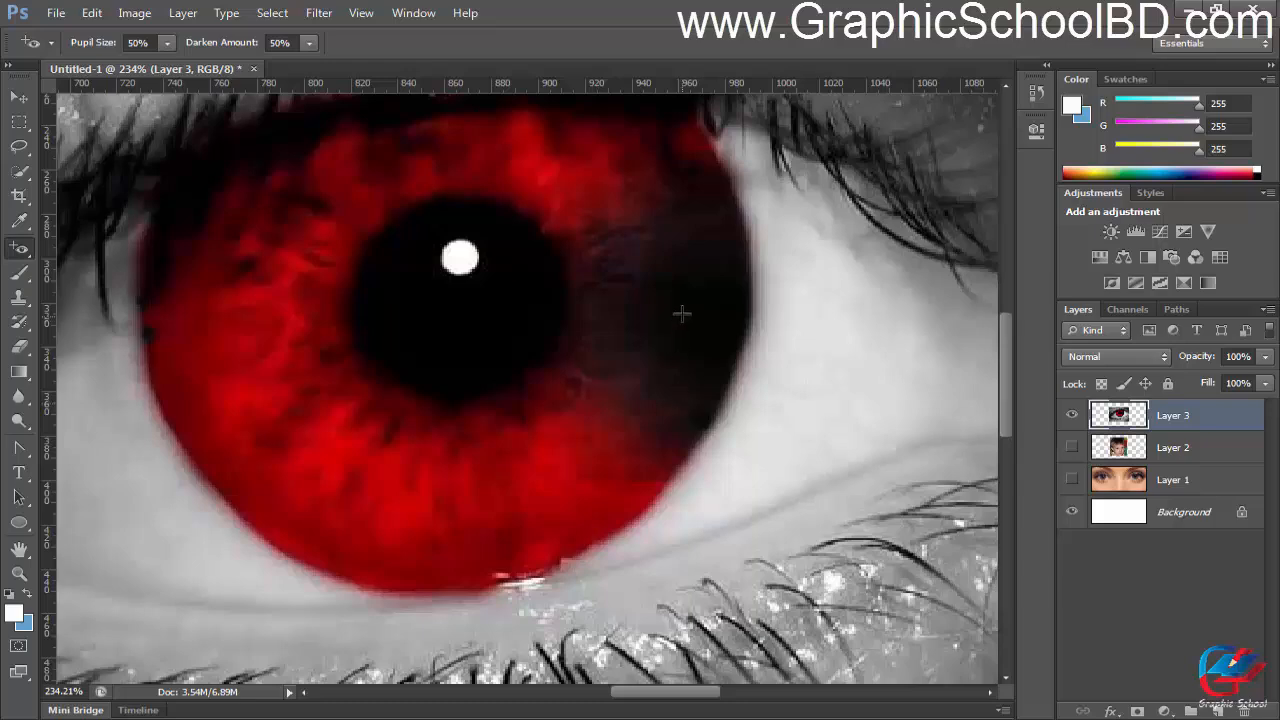
scroll(650, 373, "down", 2)
key("ctrl+z")
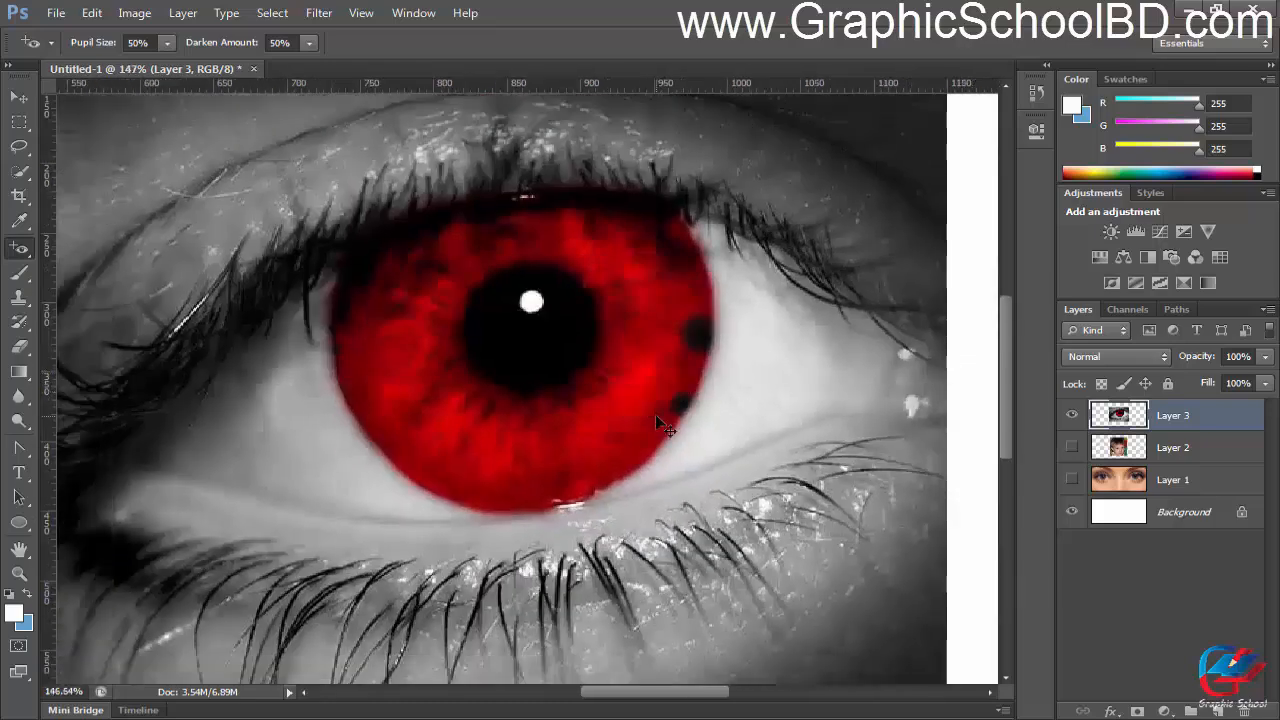
key("ctrl+z")
Step: Undo the remaining correction on the iris's right edge, retry the Red Eye Tool near its lower right edge, and undo that attempt
scroll(700, 335, "up", 3)
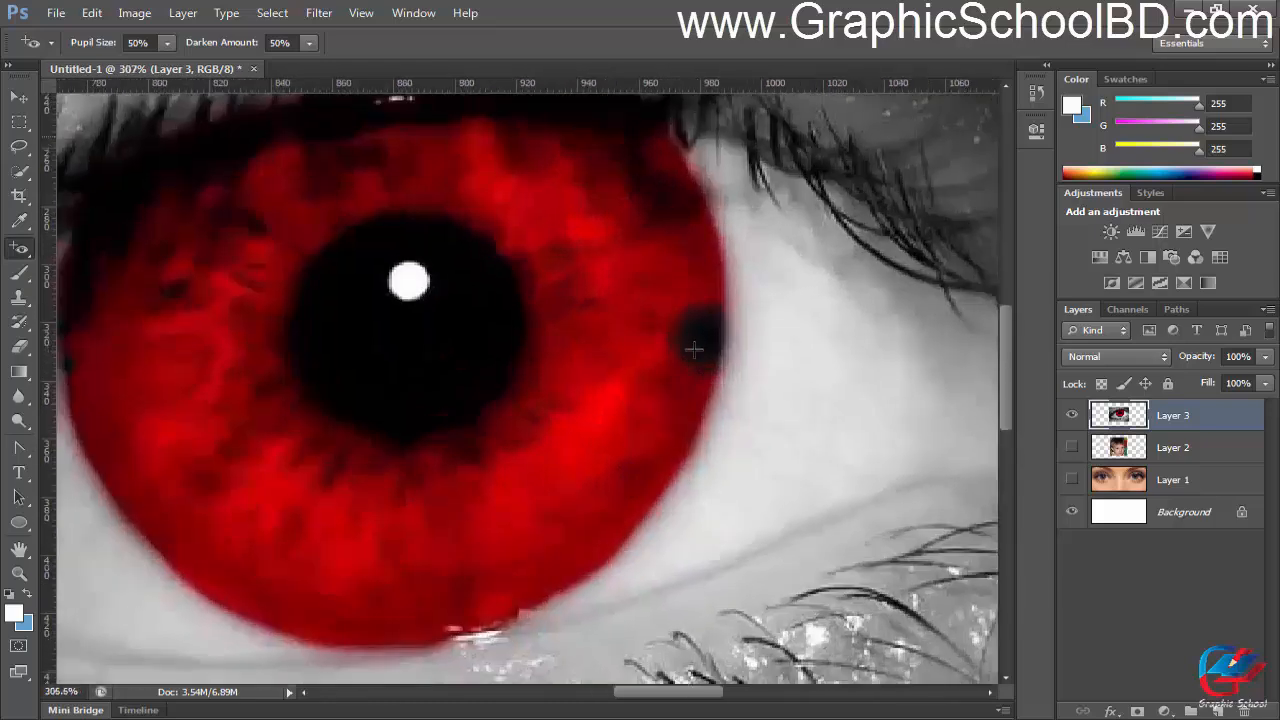
scroll(662, 398, "down", 3)
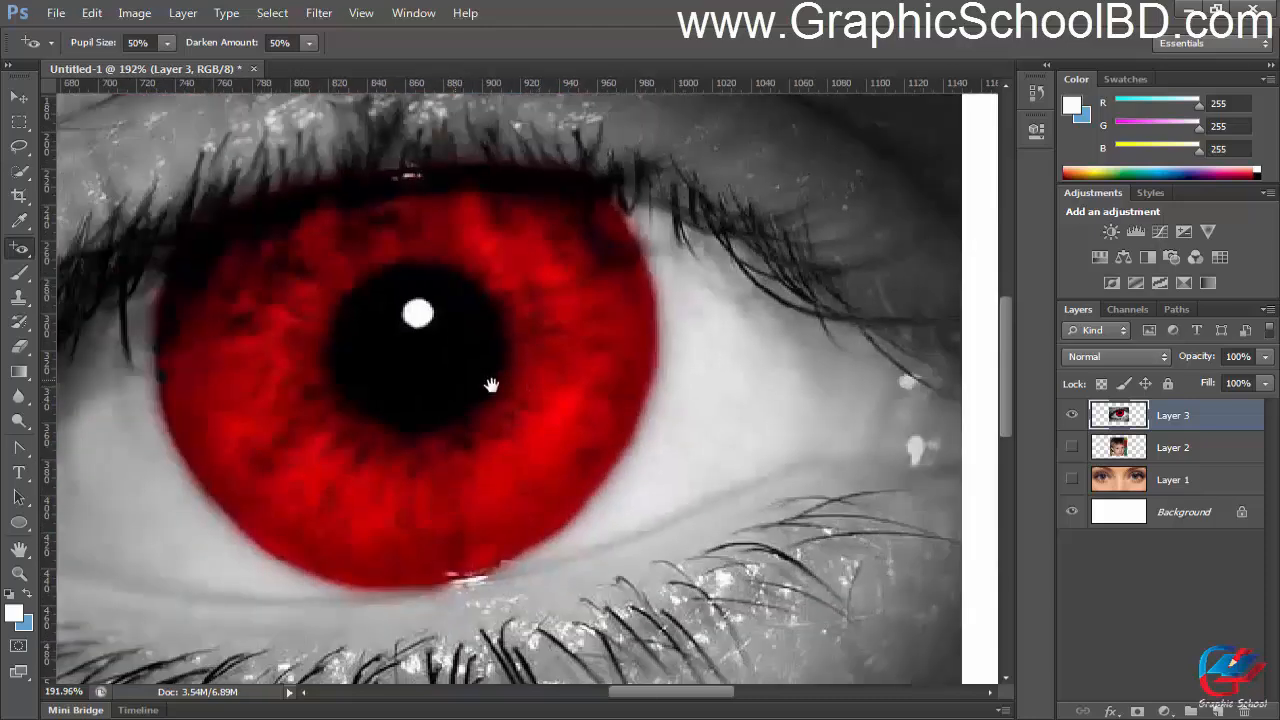
scroll(537, 391, "up", 2)
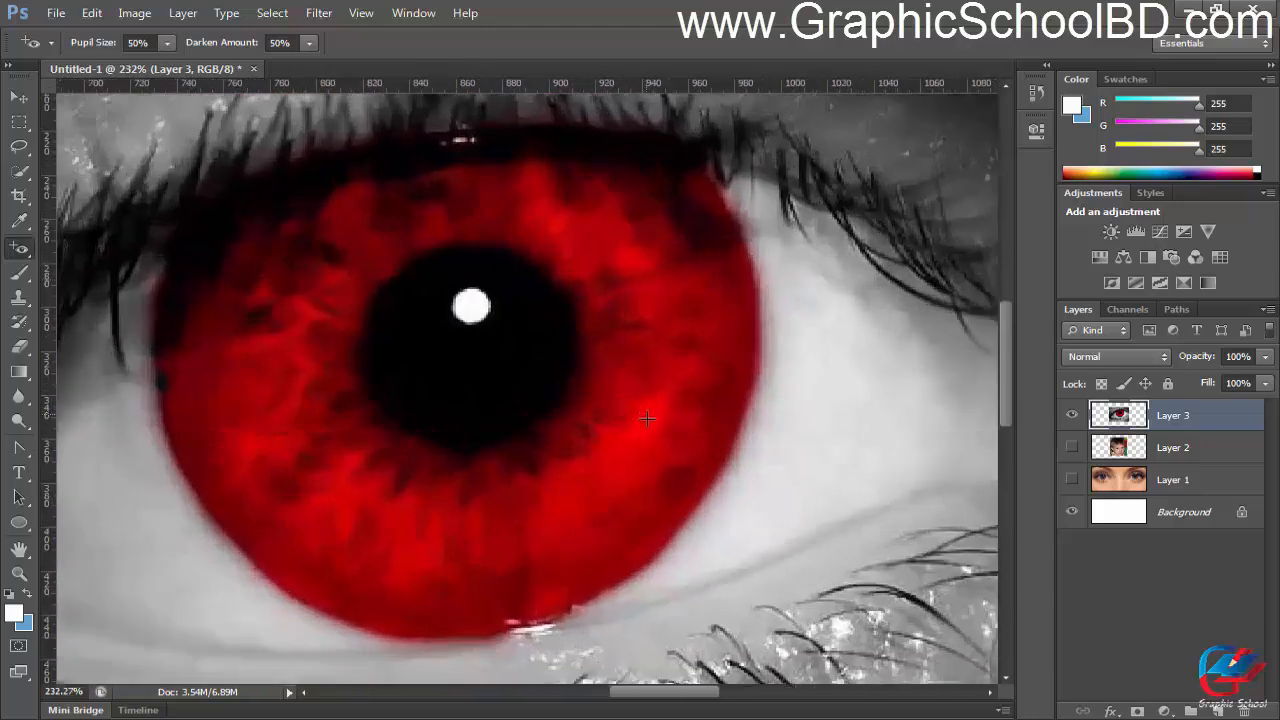
scroll(647, 418, "down", 1)
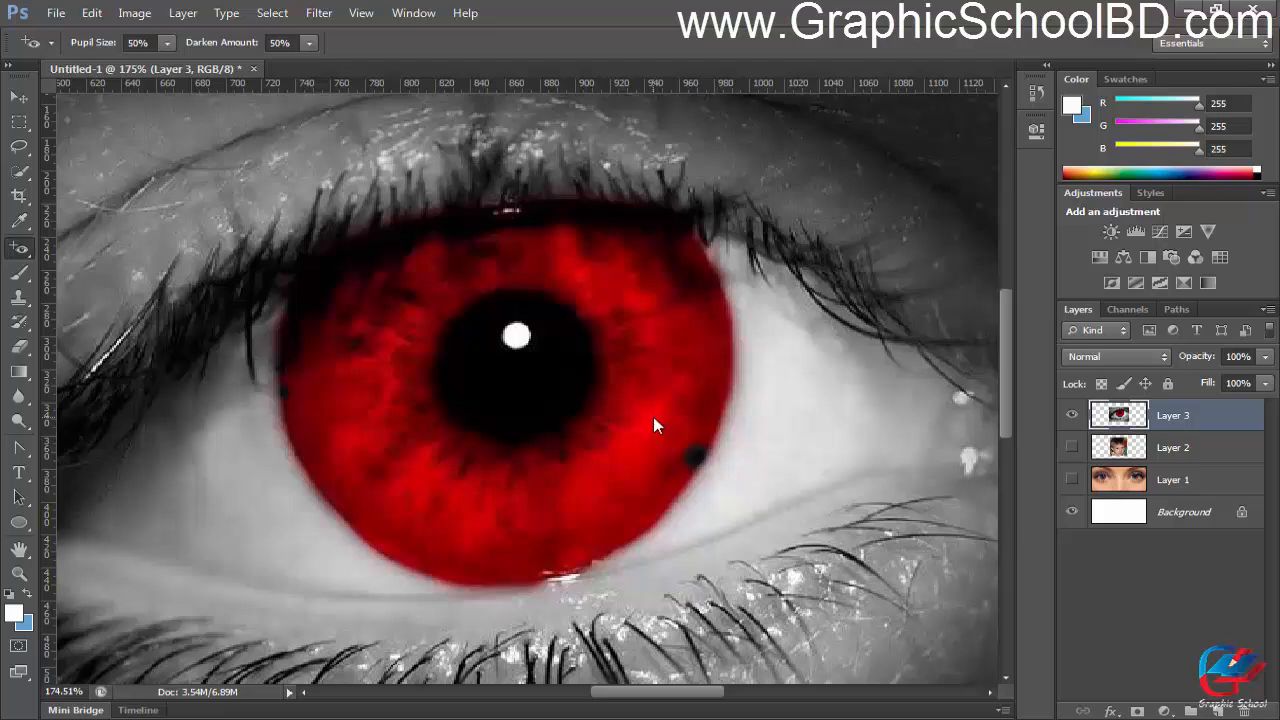
key("ctrl+0")
scroll(630, 419, "down", 1)
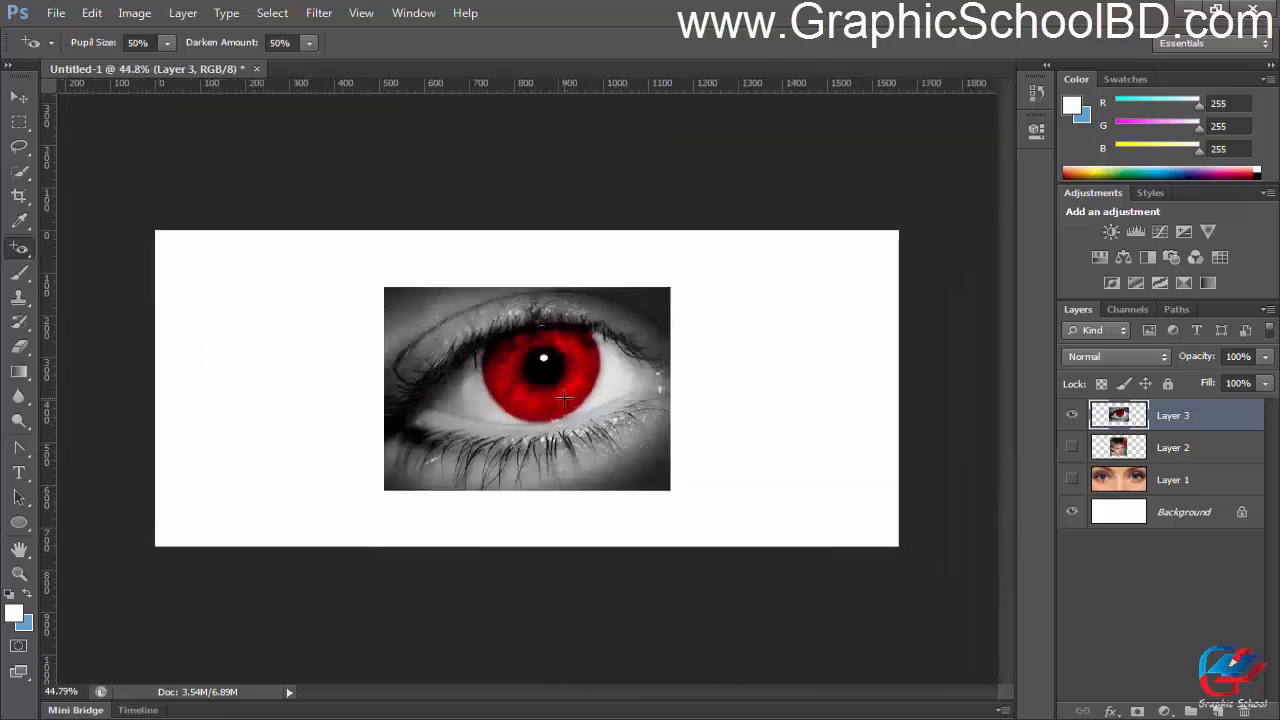
Step: Examine the large red iris and its black pupil on Layer 3 at several magnifications
scroll(565, 398, "up", 5)
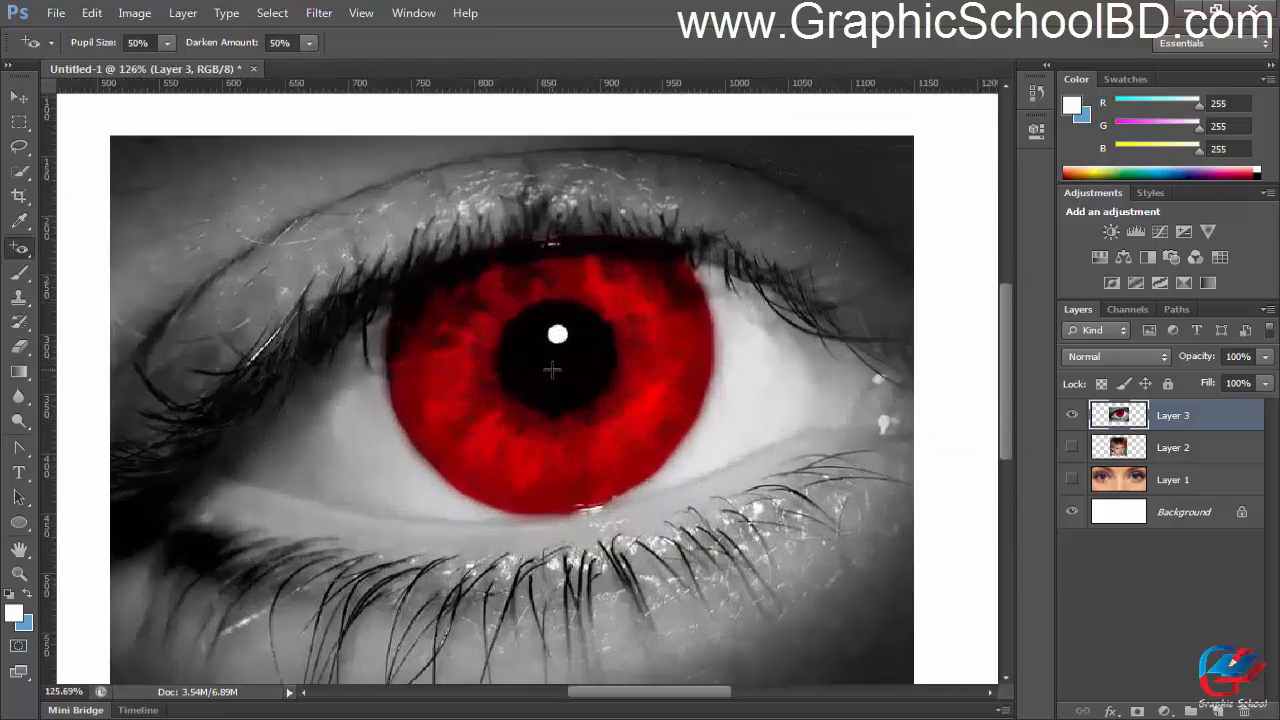
scroll(552, 370, "up", 1)
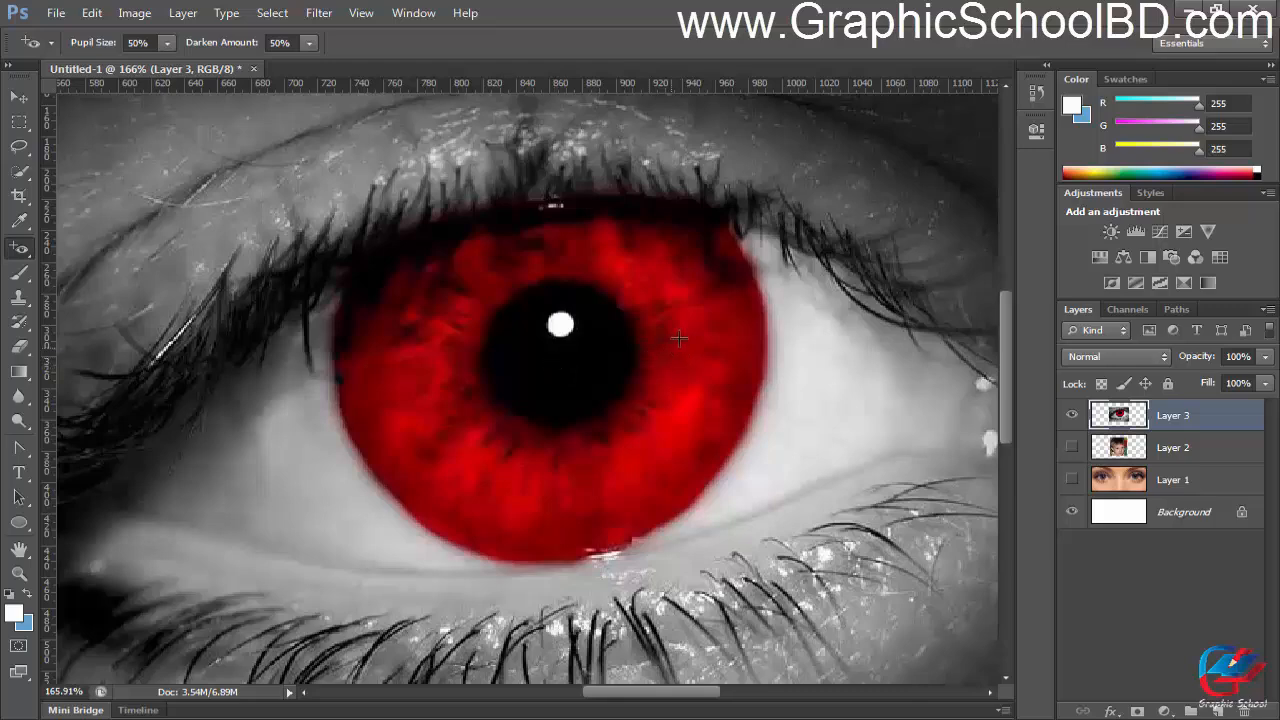
scroll(722, 382, "up", 1)
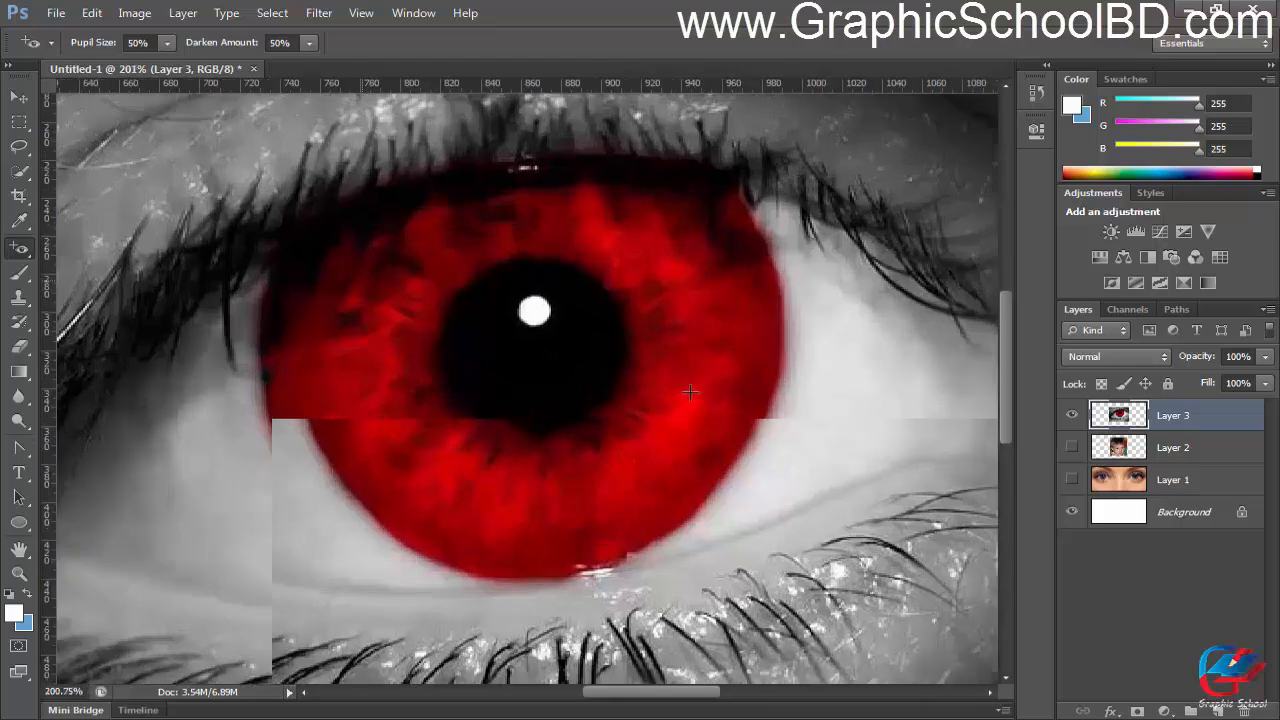
scroll(667, 390, "up", 1)
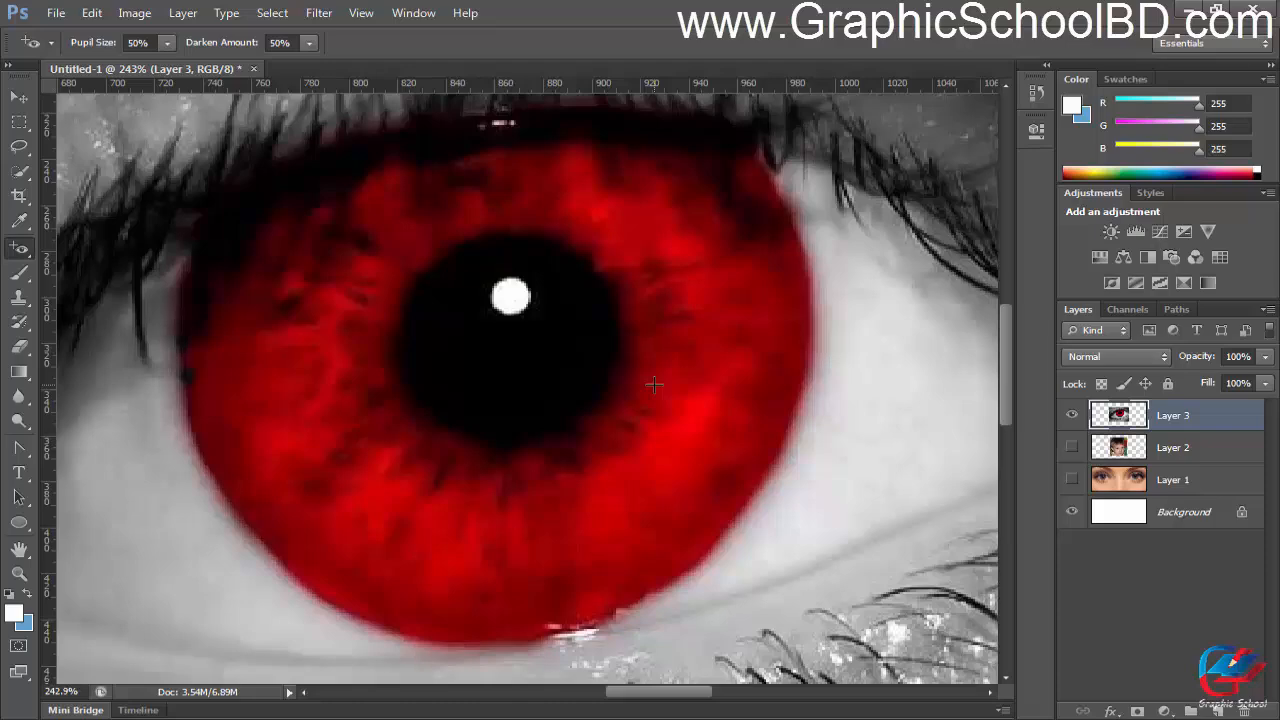
scroll(669, 395, "down", 5)
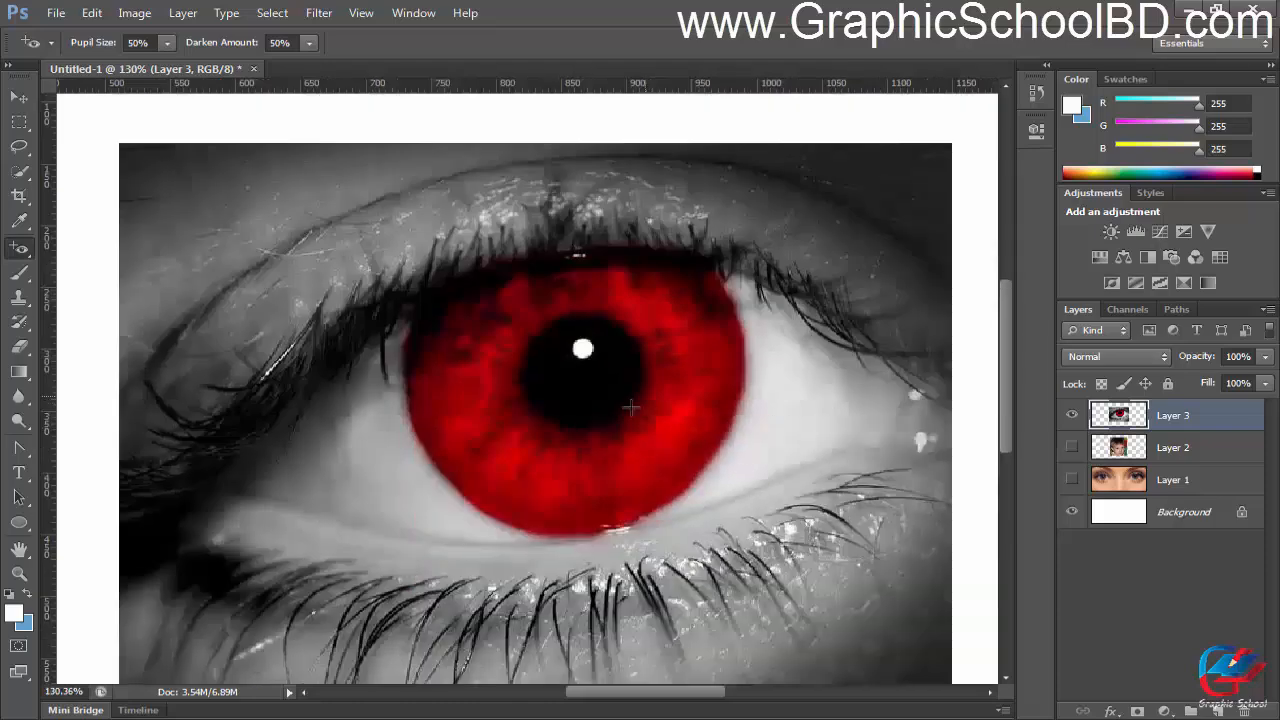
scroll(630, 405, "up", 1)
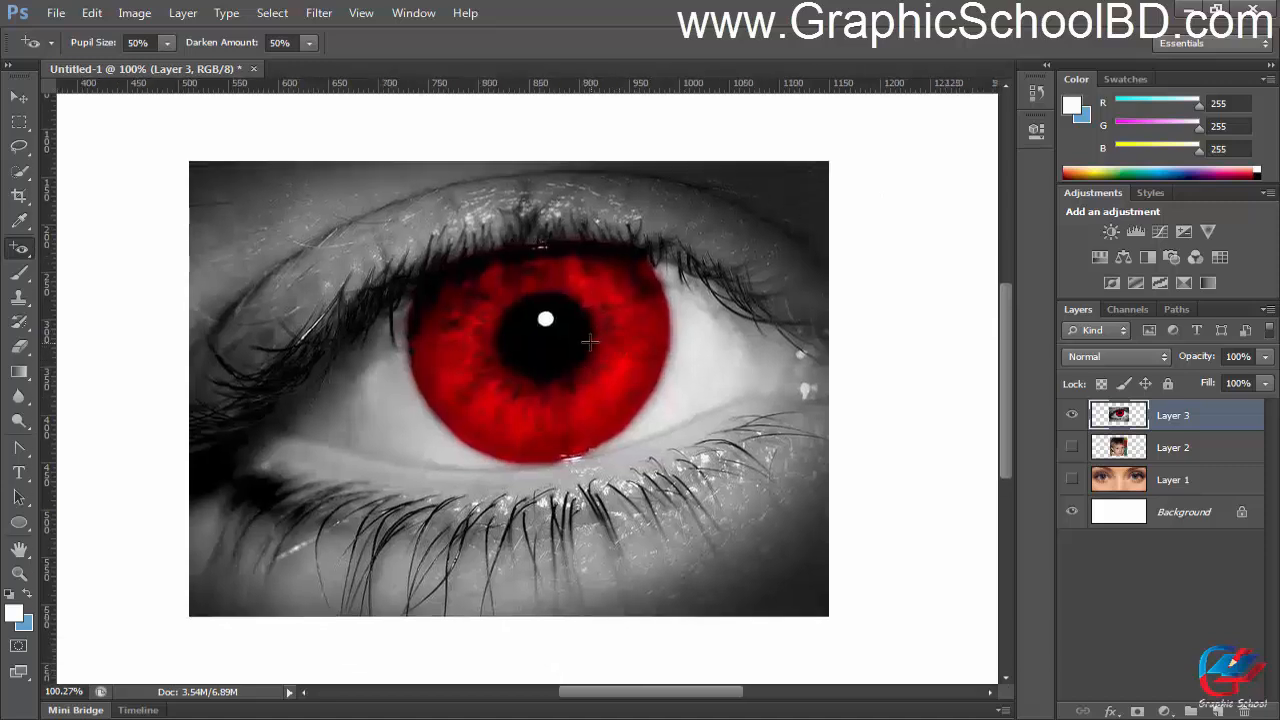
scroll(590, 343, "up", 1)
scroll(590, 343, "up", 1)
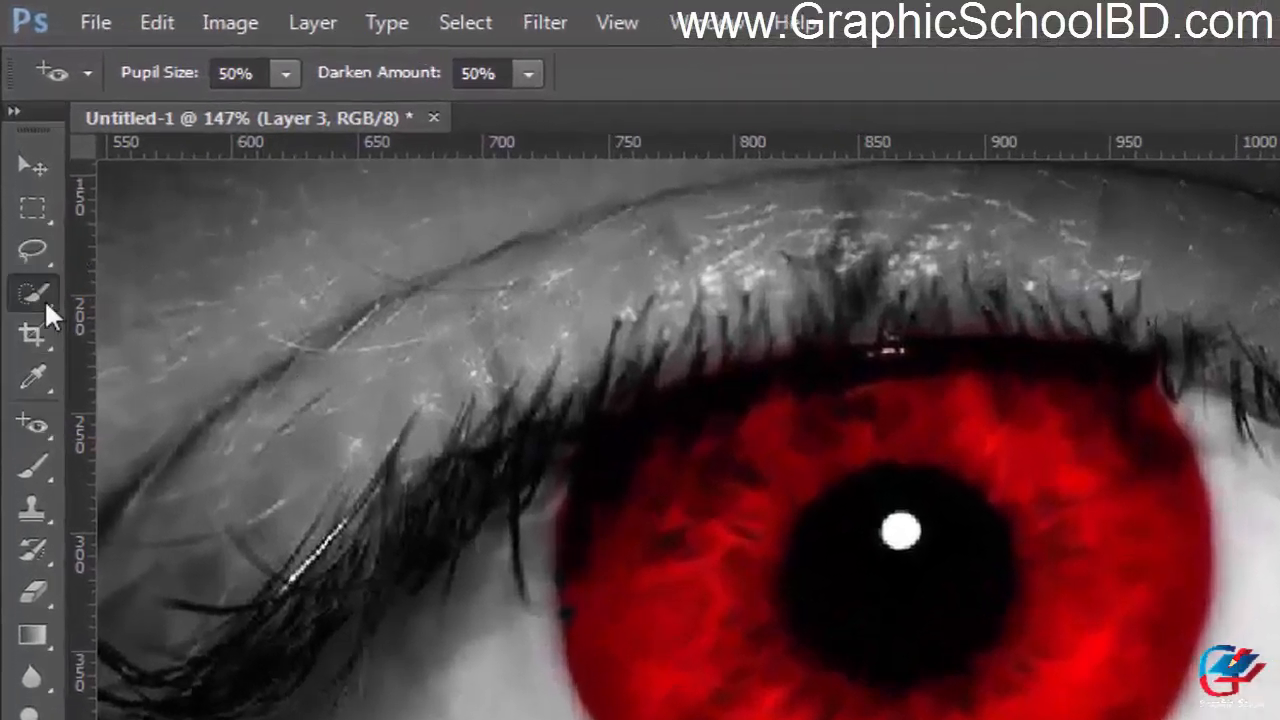
Step: Try selecting the right part of the red iris with the Quick Selection Tool, deselect it, and view the available adjustment layer types
left_click(44, 298)
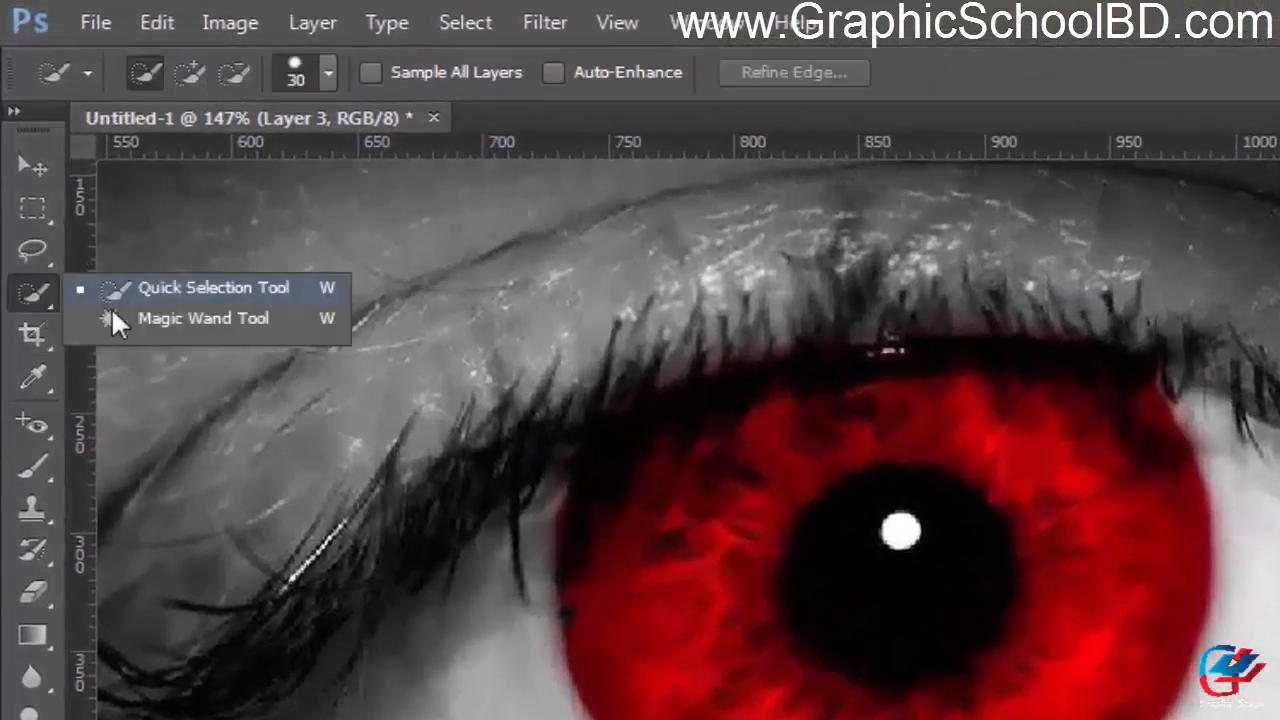
left_click(174, 294)
left_click_drag(1035, 426, 1126, 629)
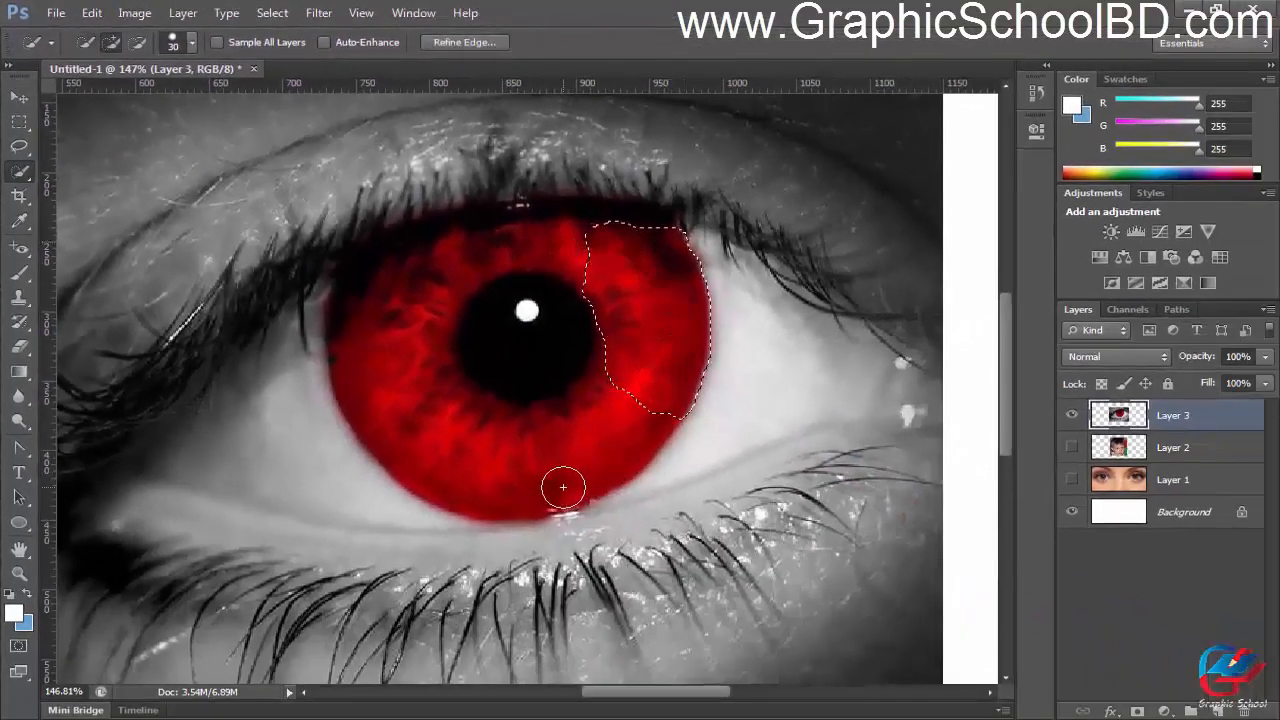
key("ctrl+d")
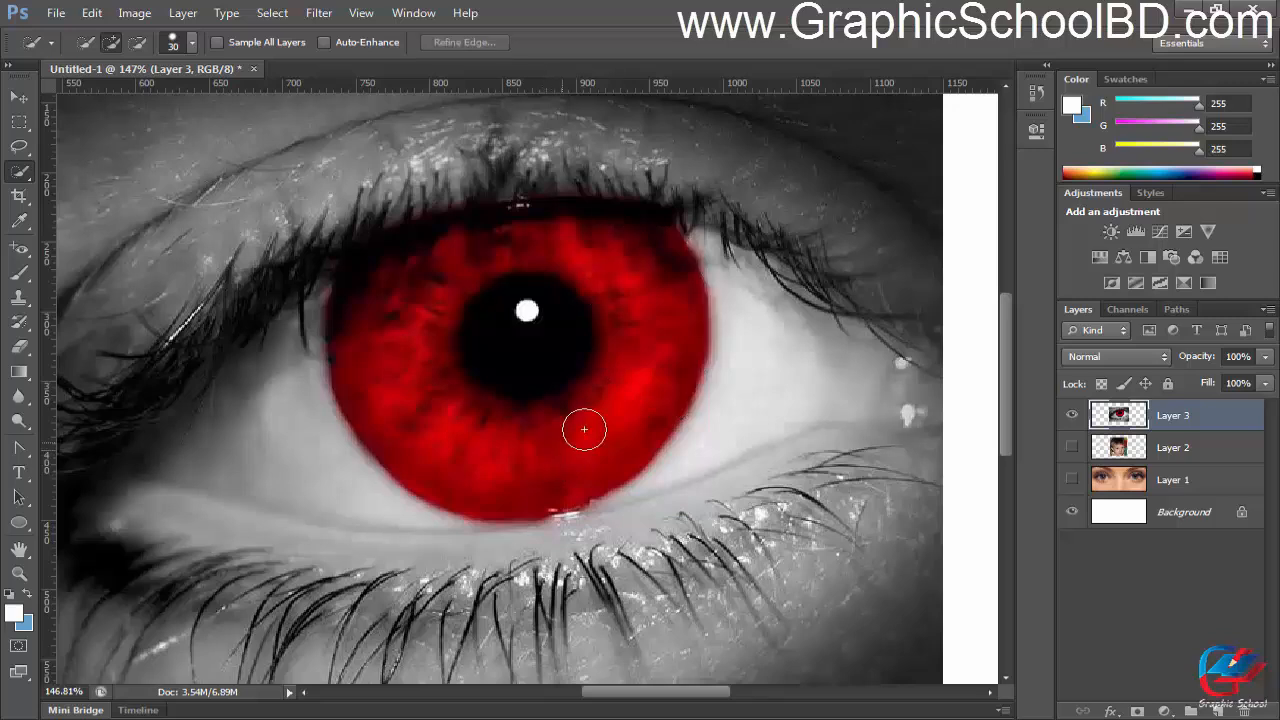
left_click(1164, 711)
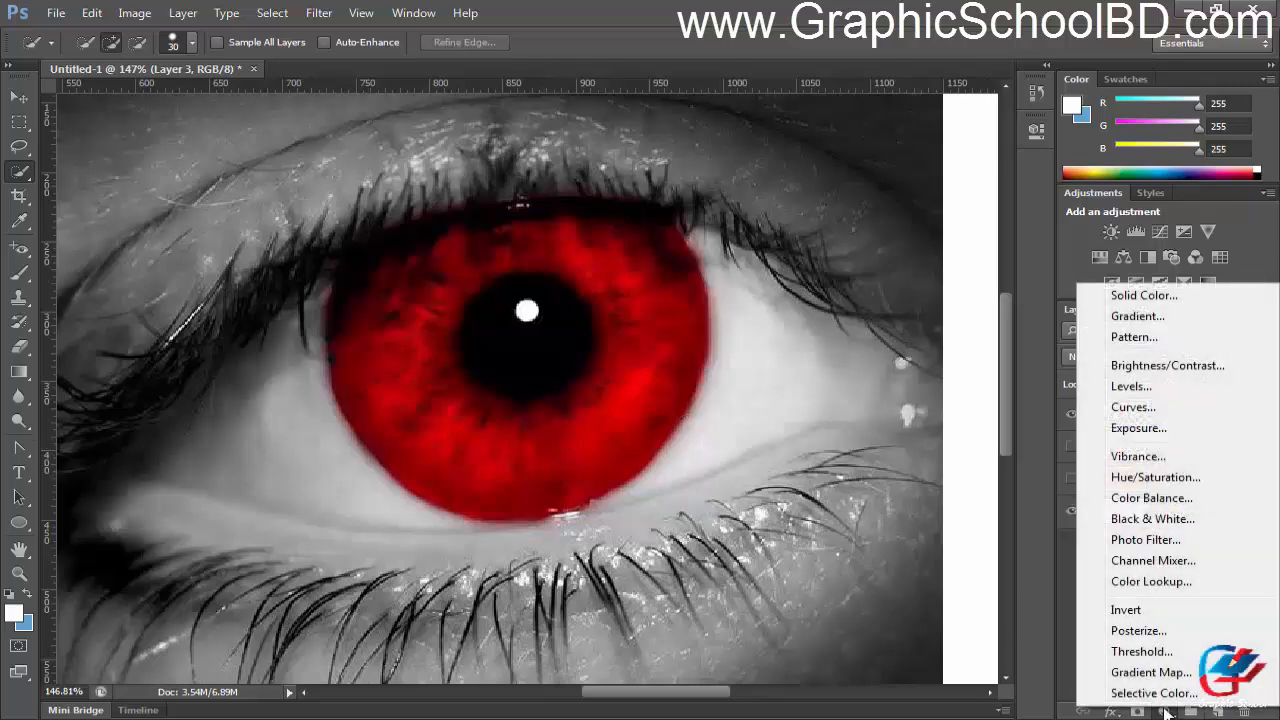
left_click(623, 432)
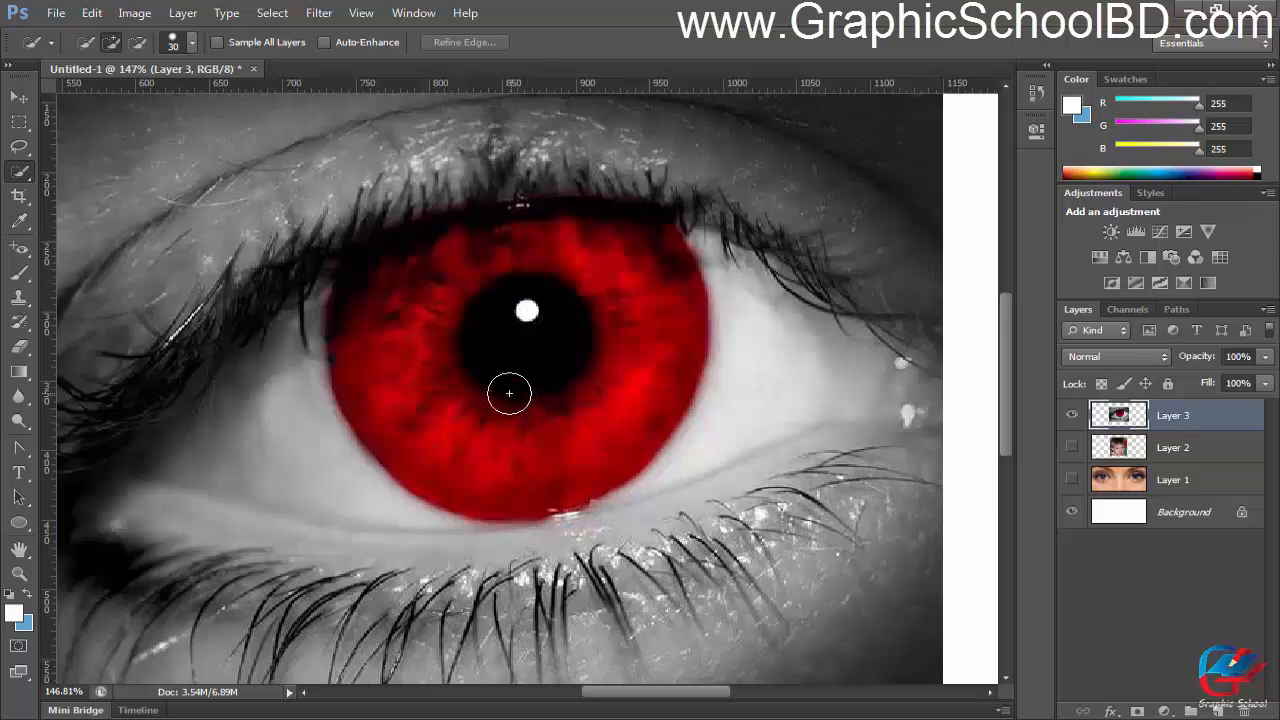
Step: Hide Layer 3, show Layer 2, and check the child's corrected pupils up close
scroll(512, 398, "down", 2)
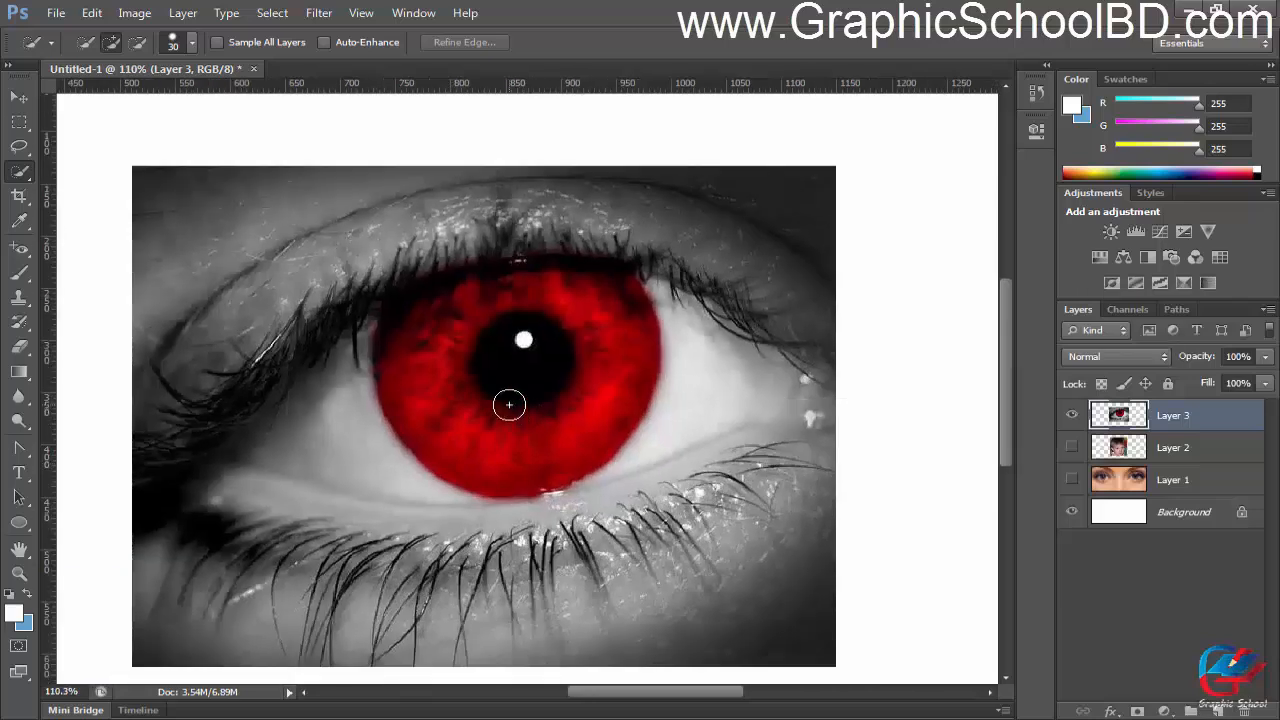
scroll(514, 434, "down", 2)
left_click(1071, 415)
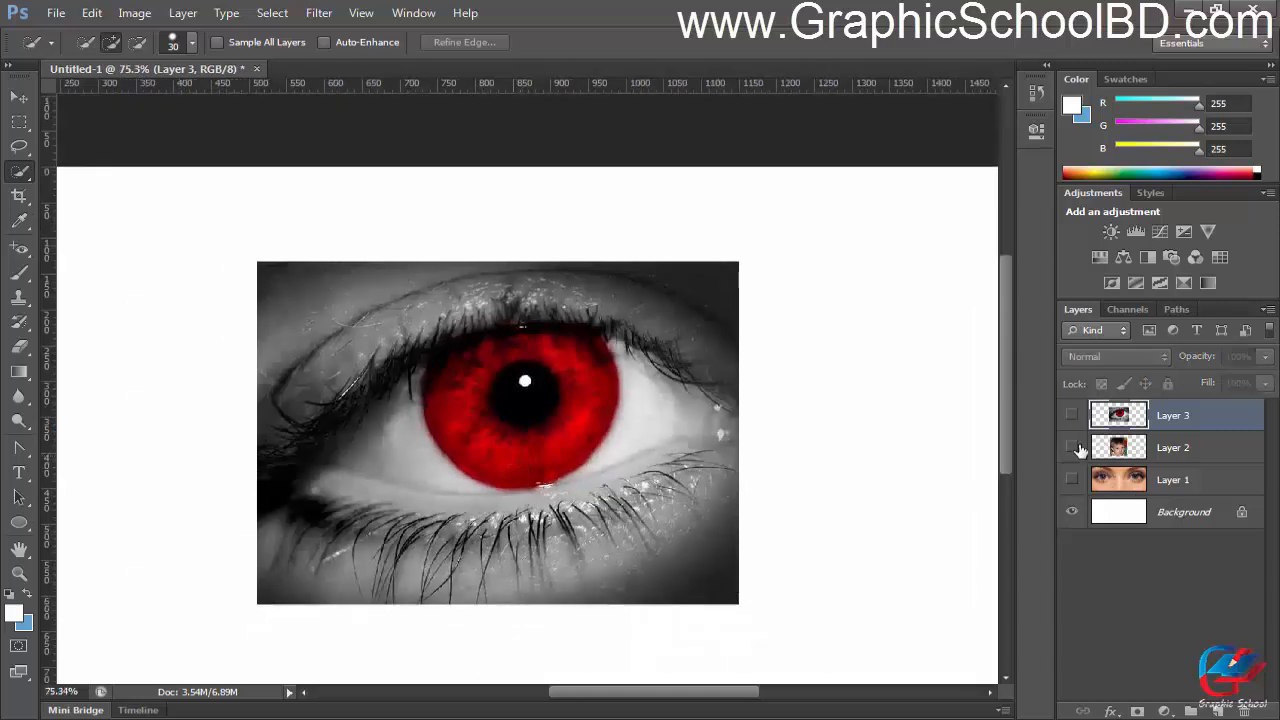
left_click(1072, 448)
scroll(546, 509, "up", 2)
scroll(390, 490, "up", 2)
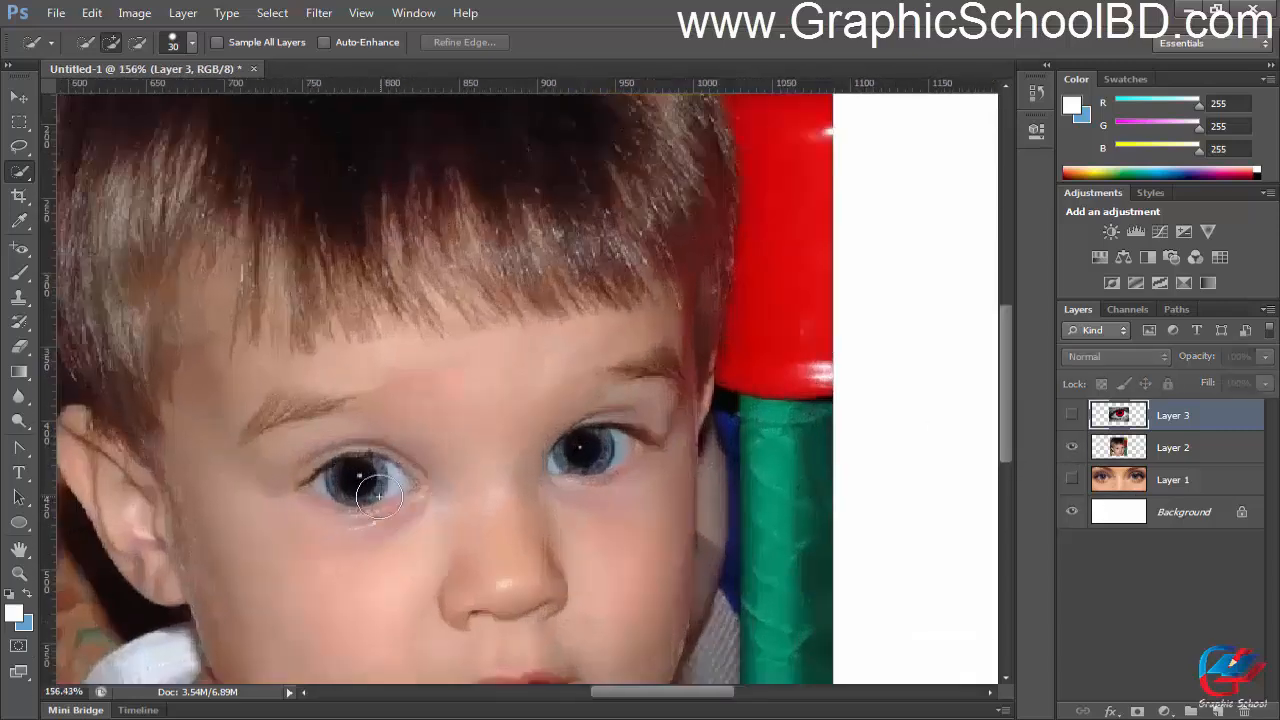
scroll(378, 495, "up", 1)
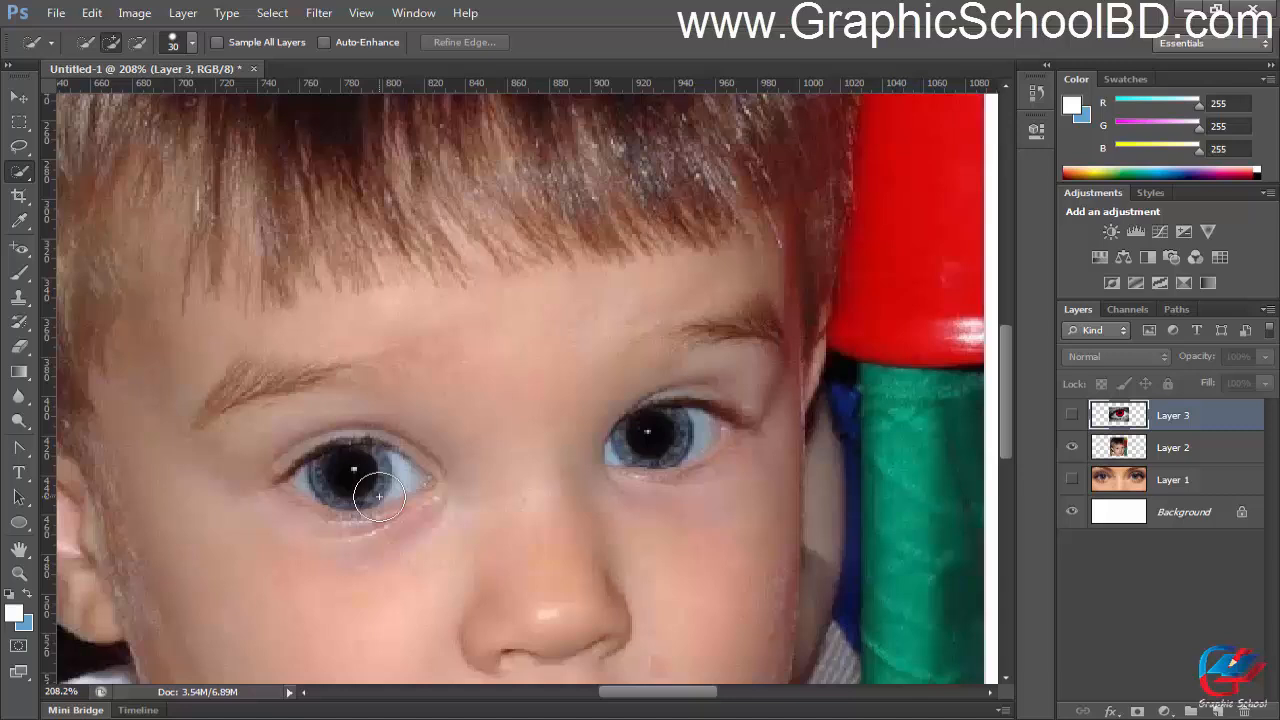